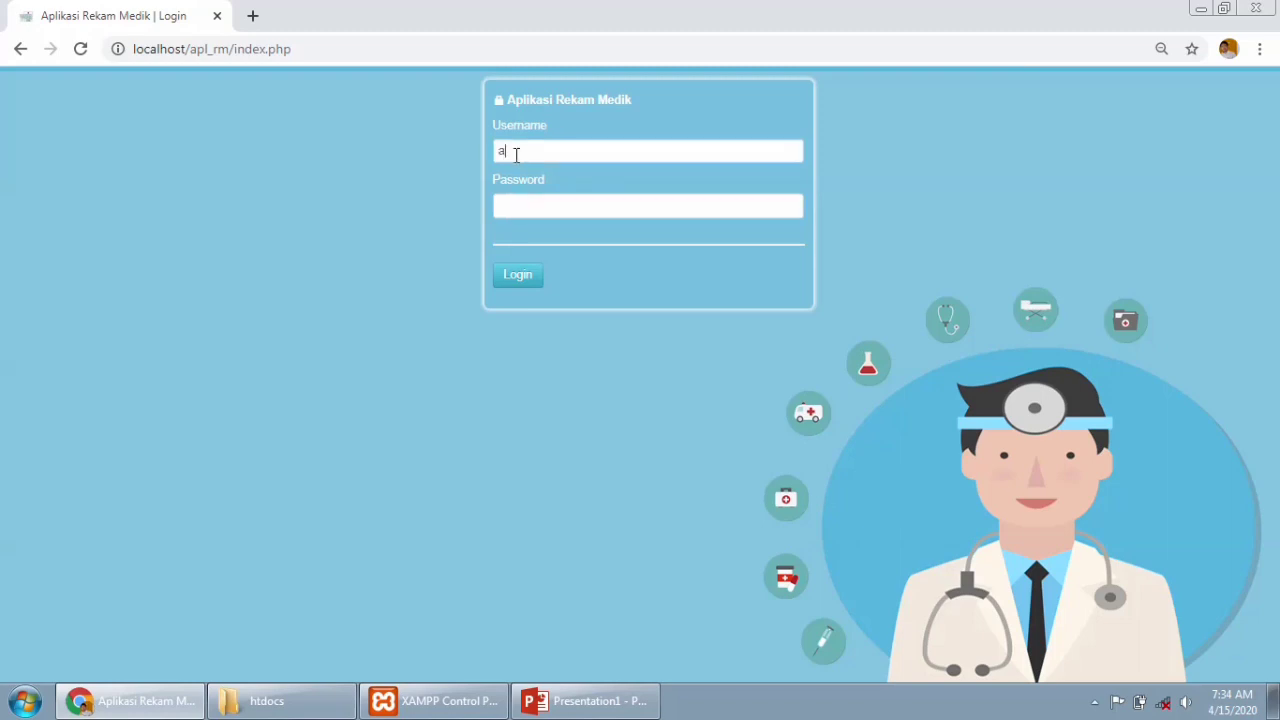
Log in to Aplikasi Rekam Medik with the administrator username and password.
{"action": "left_click", "coordinate": [533, 201]}
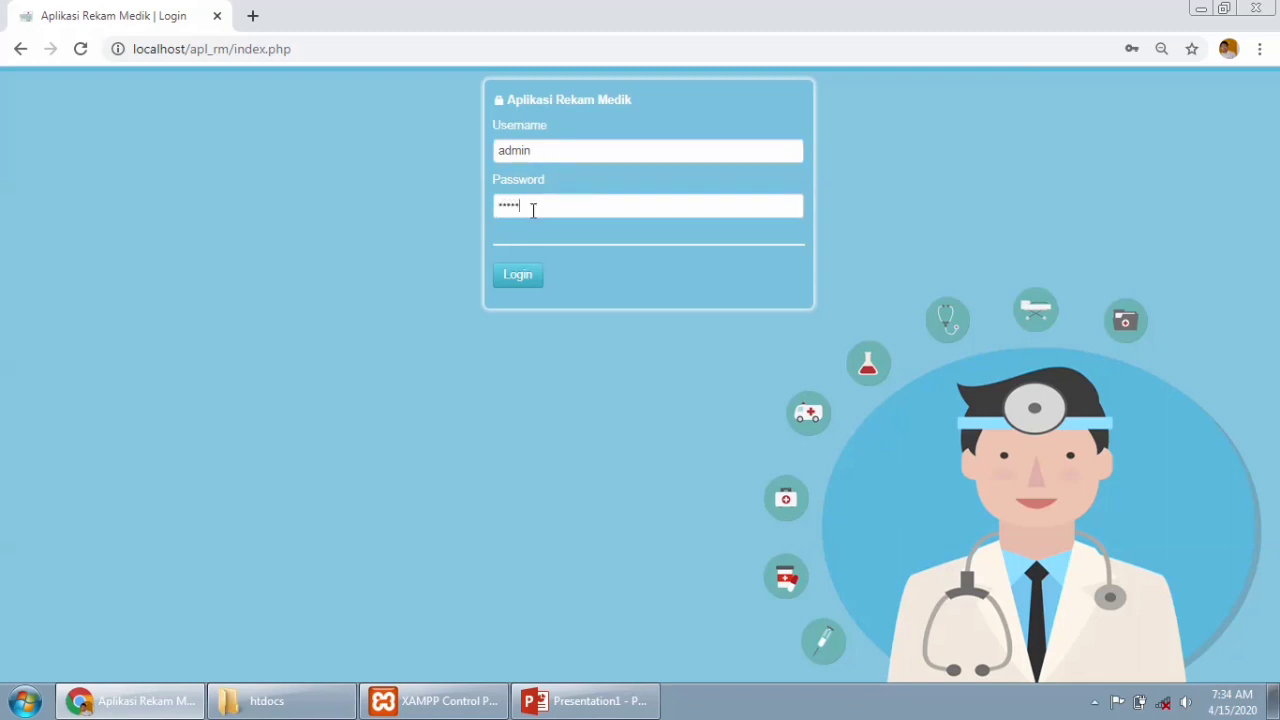
{"action": "left_click", "coordinate": [519, 283]}
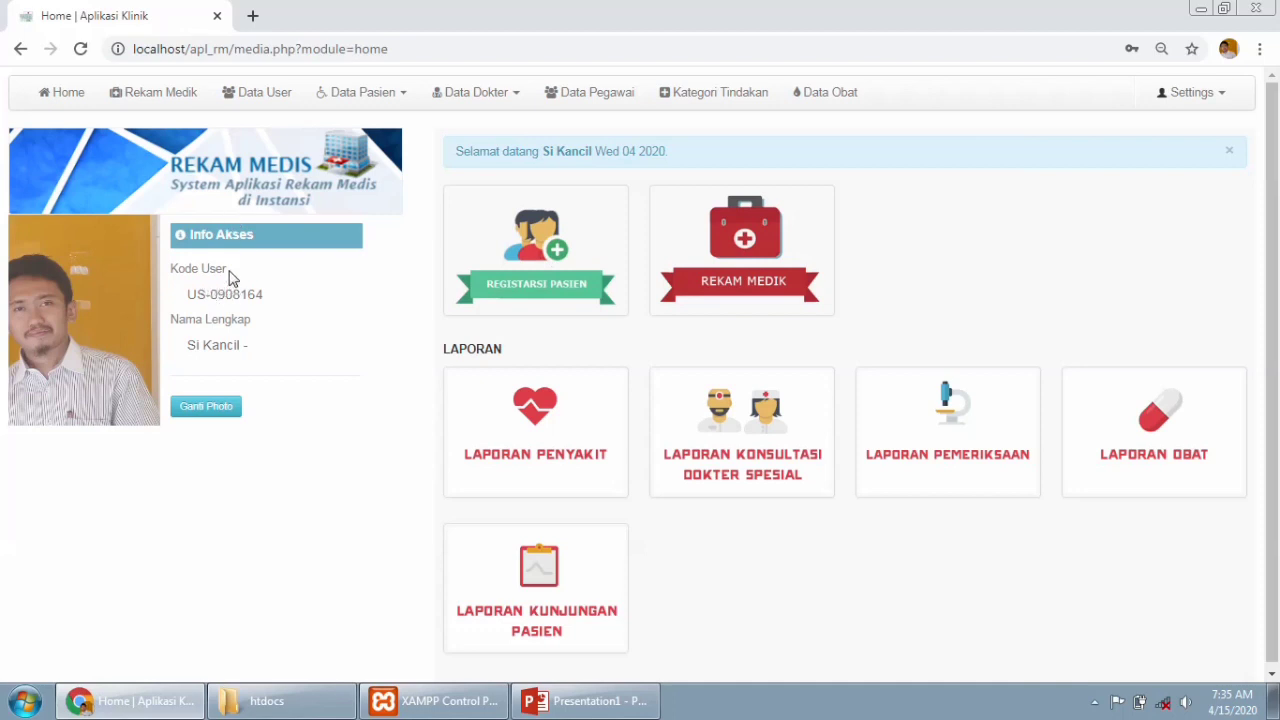
{"action": "left_click_drag", "start_coordinate": [170, 276], "coordinate": [266, 294]}
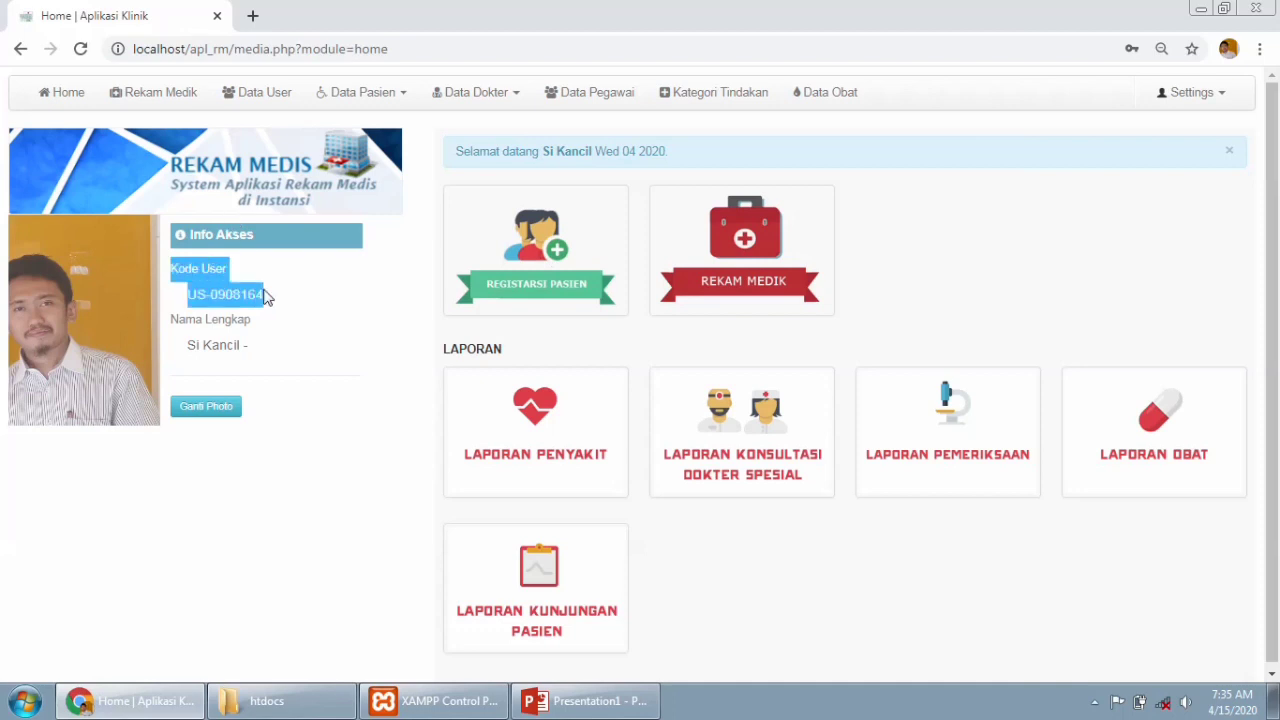
{"action": "left_click_drag", "start_coordinate": [172, 325], "coordinate": [256, 355]}
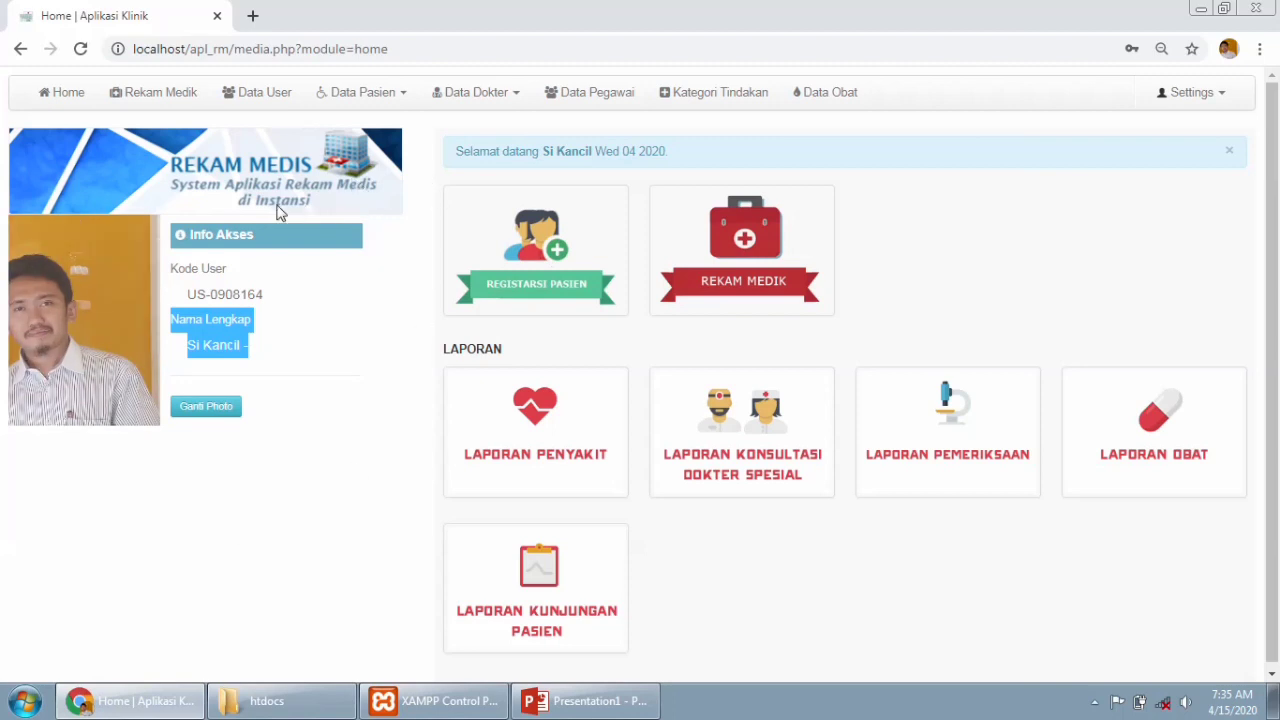
{"action": "left_click", "coordinate": [305, 442]}
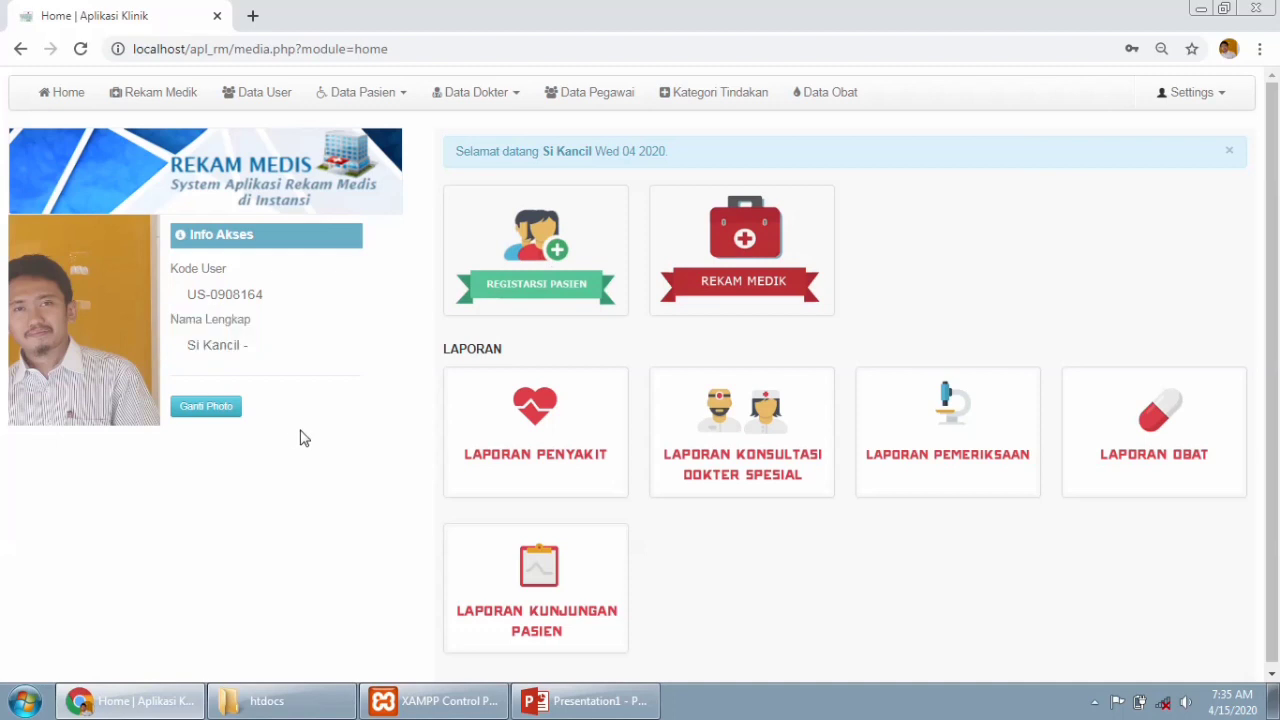
{"action": "left_click", "coordinate": [208, 404]}
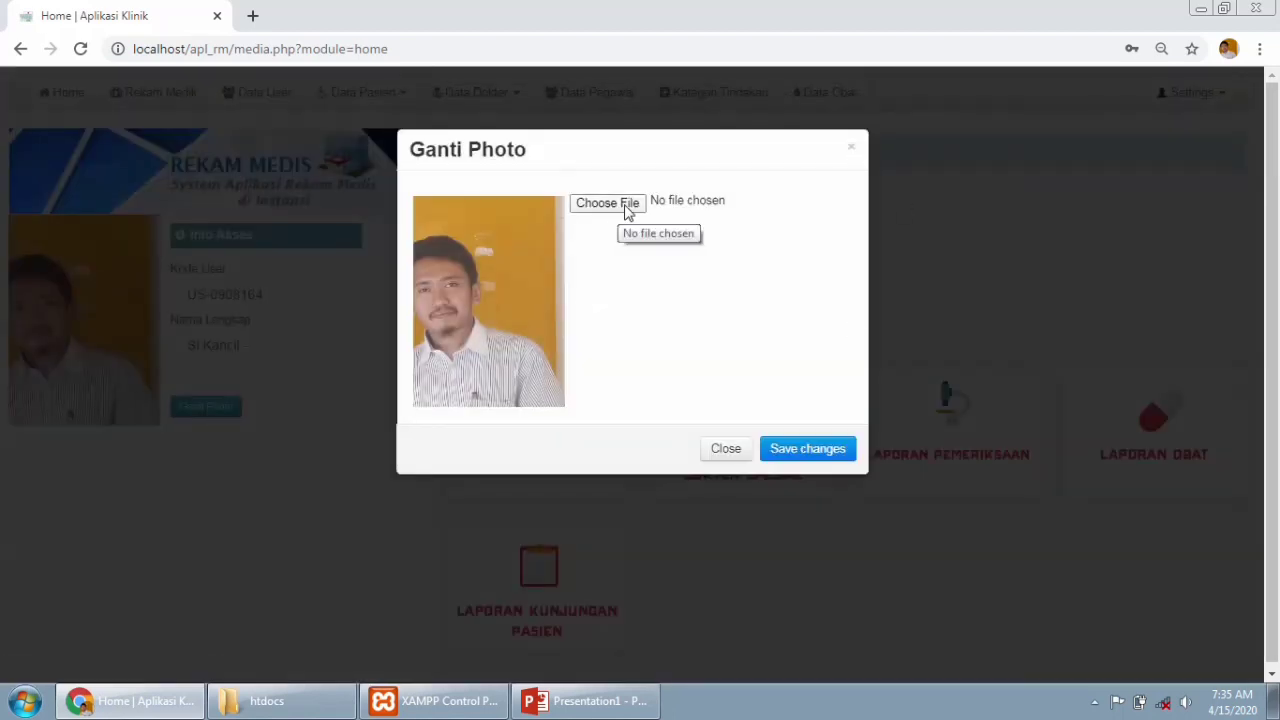
{"action": "left_click", "coordinate": [852, 152]}
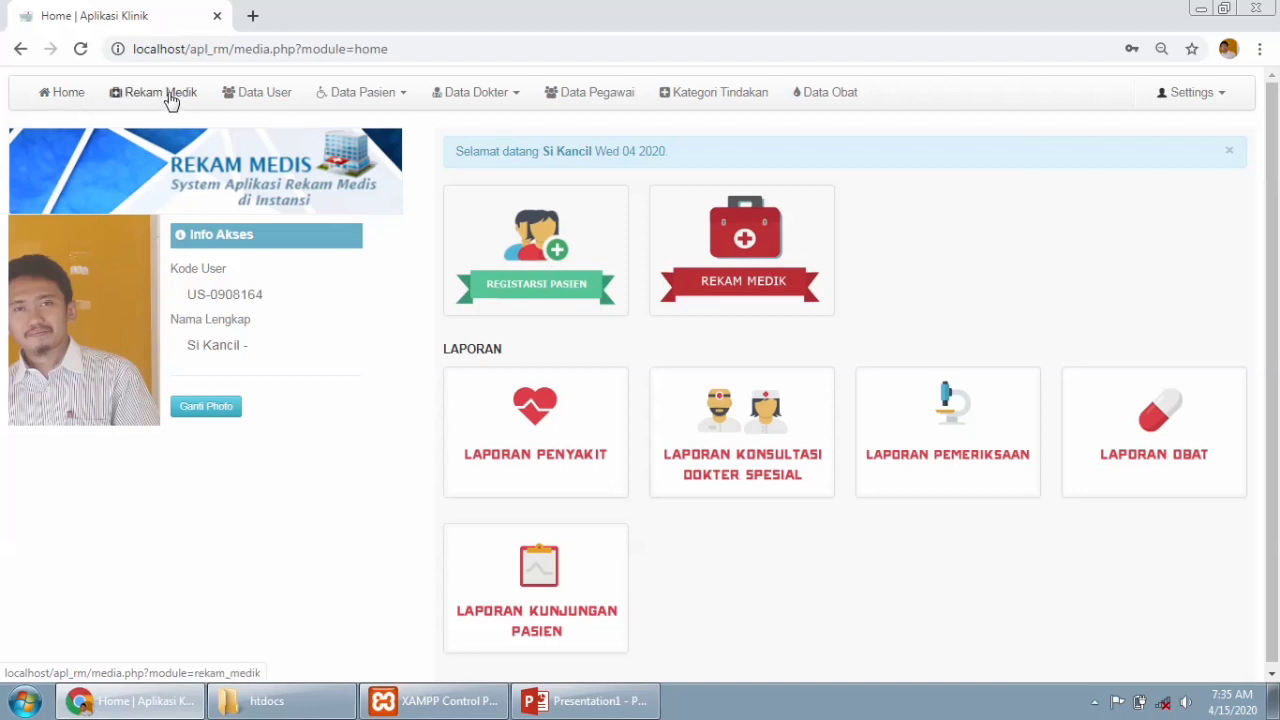
{"action": "left_click", "coordinate": [405, 100]}
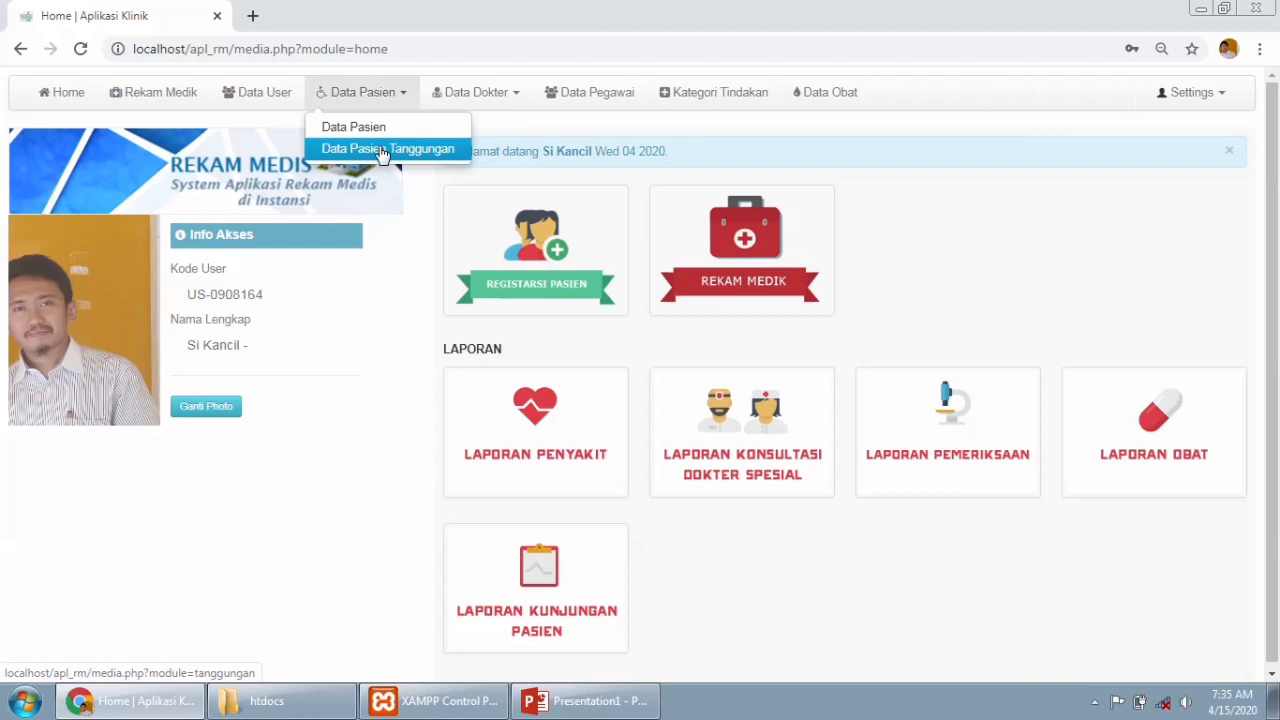
{"action": "left_click", "coordinate": [520, 100]}
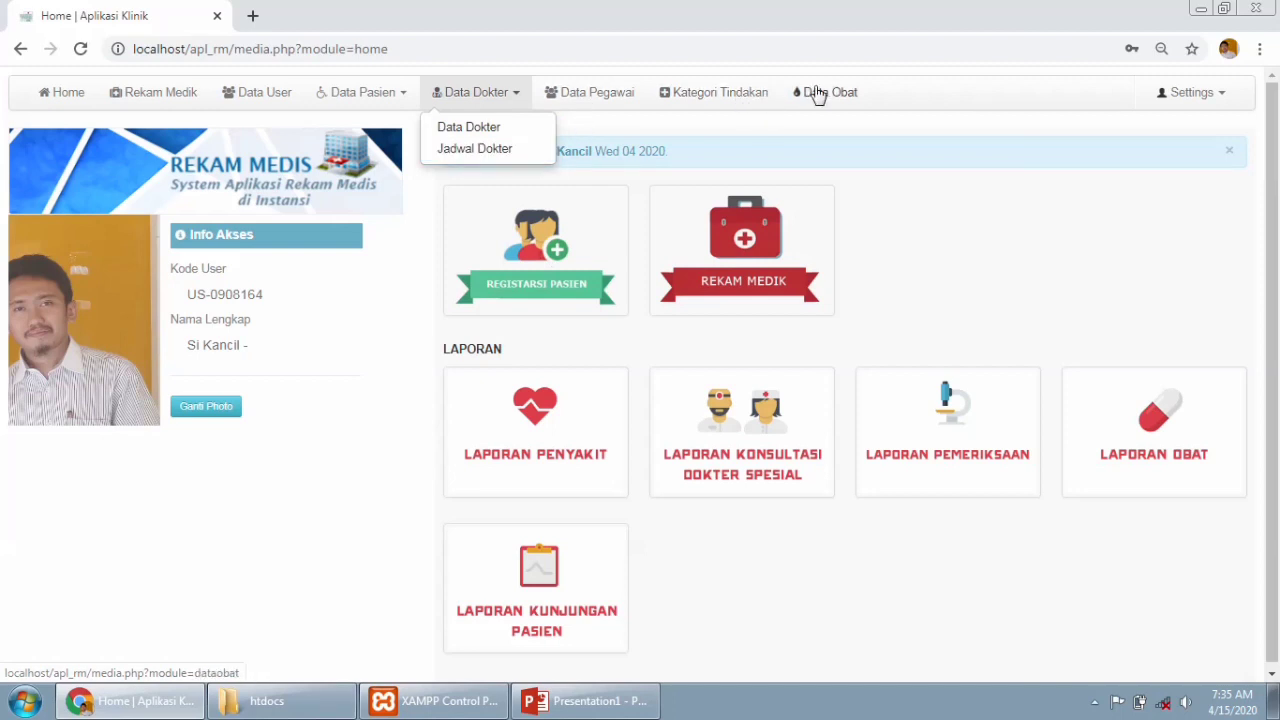
{"action": "left_click", "coordinate": [1226, 100]}
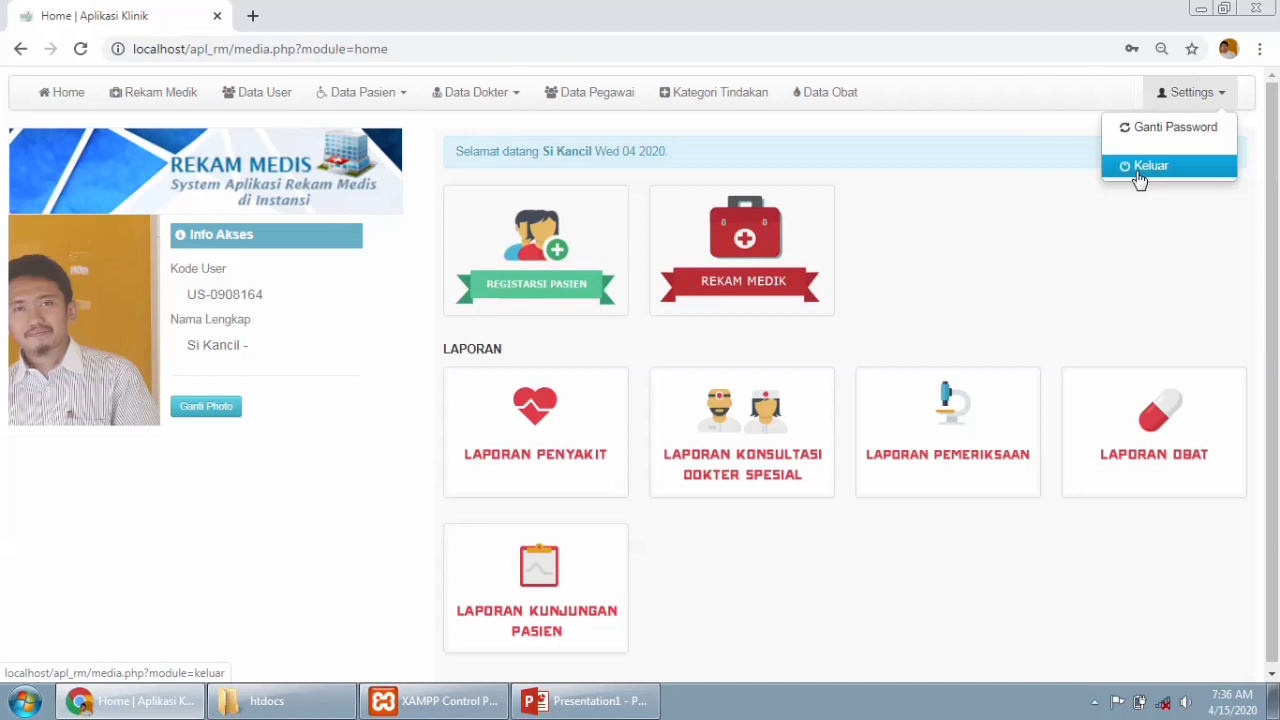
{"action": "left_click", "coordinate": [1003, 240]}
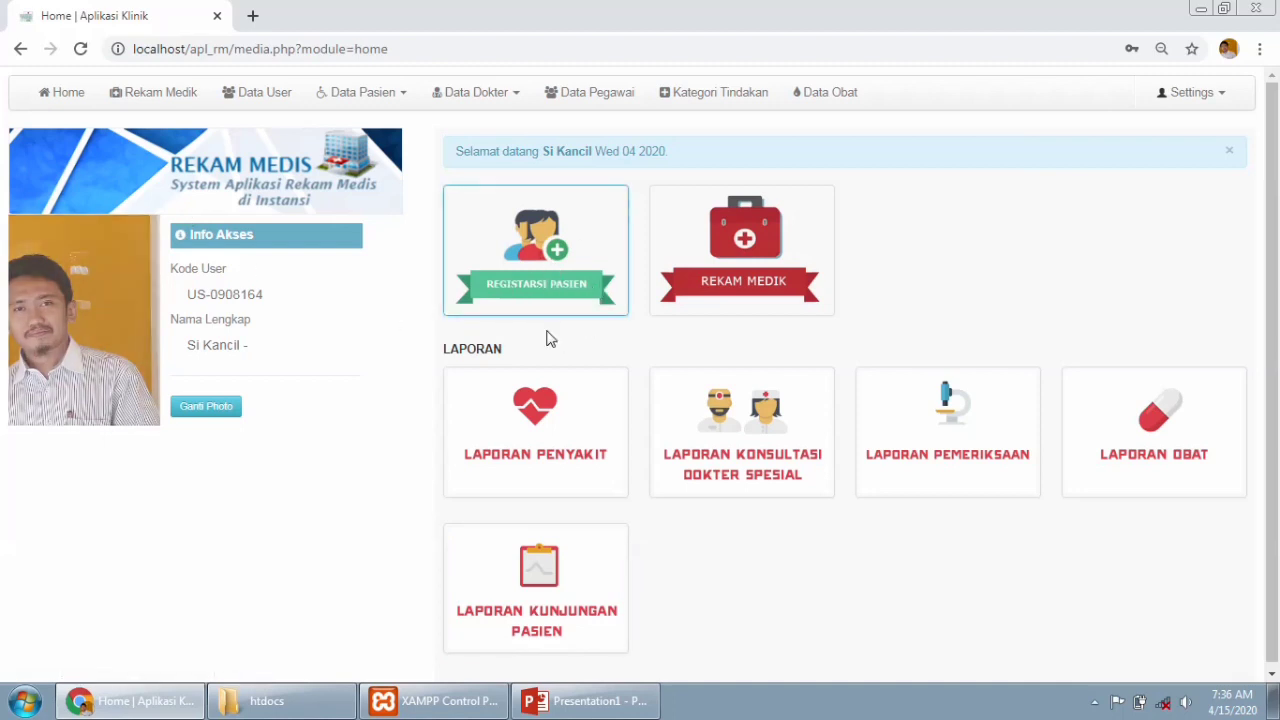
Open the Tambah Pasien form (patient code YWW-8000) and dismiss the photo file picker without choosing.
{"action": "left_click", "coordinate": [560, 258]}
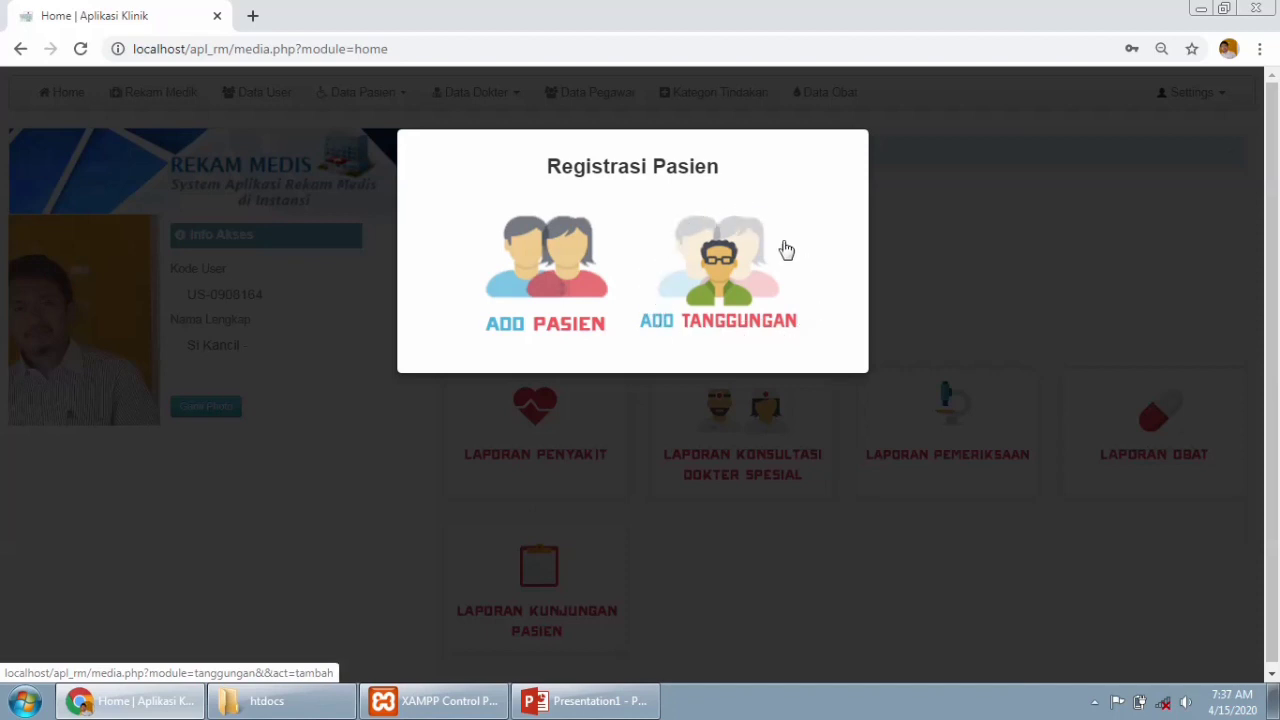
{"action": "left_click", "coordinate": [565, 288]}
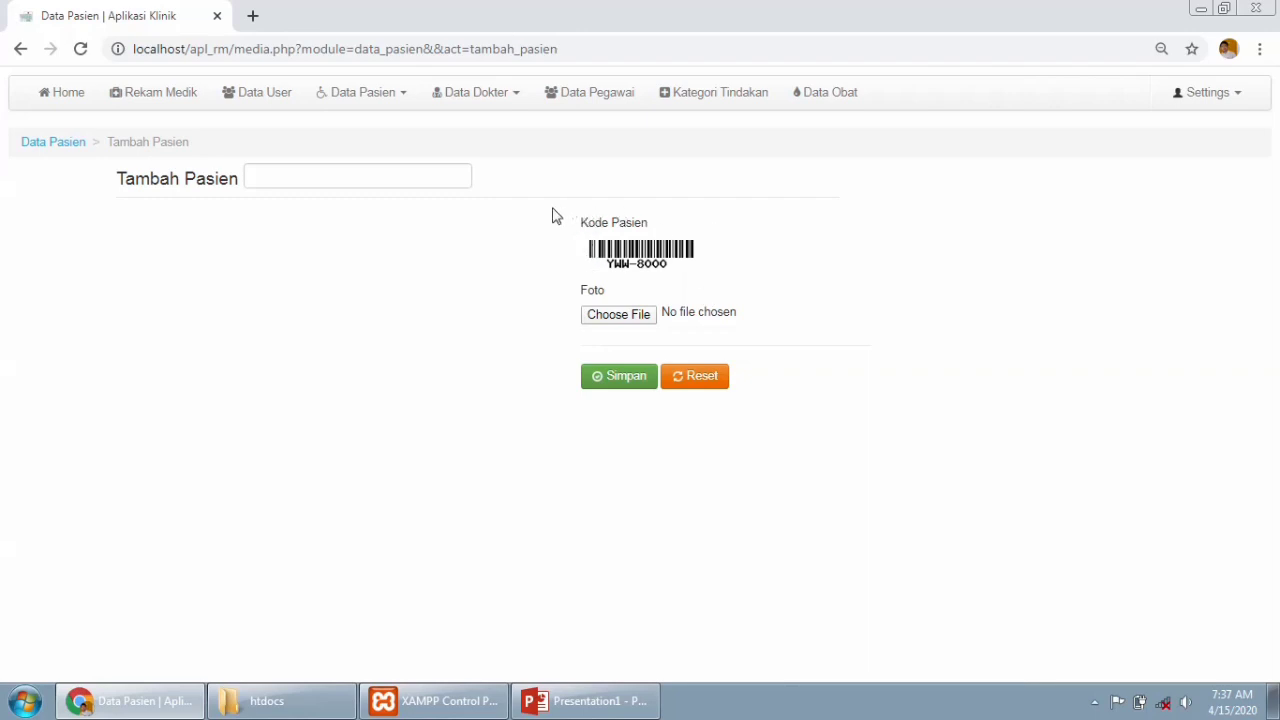
{"action": "left_click", "coordinate": [611, 317]}
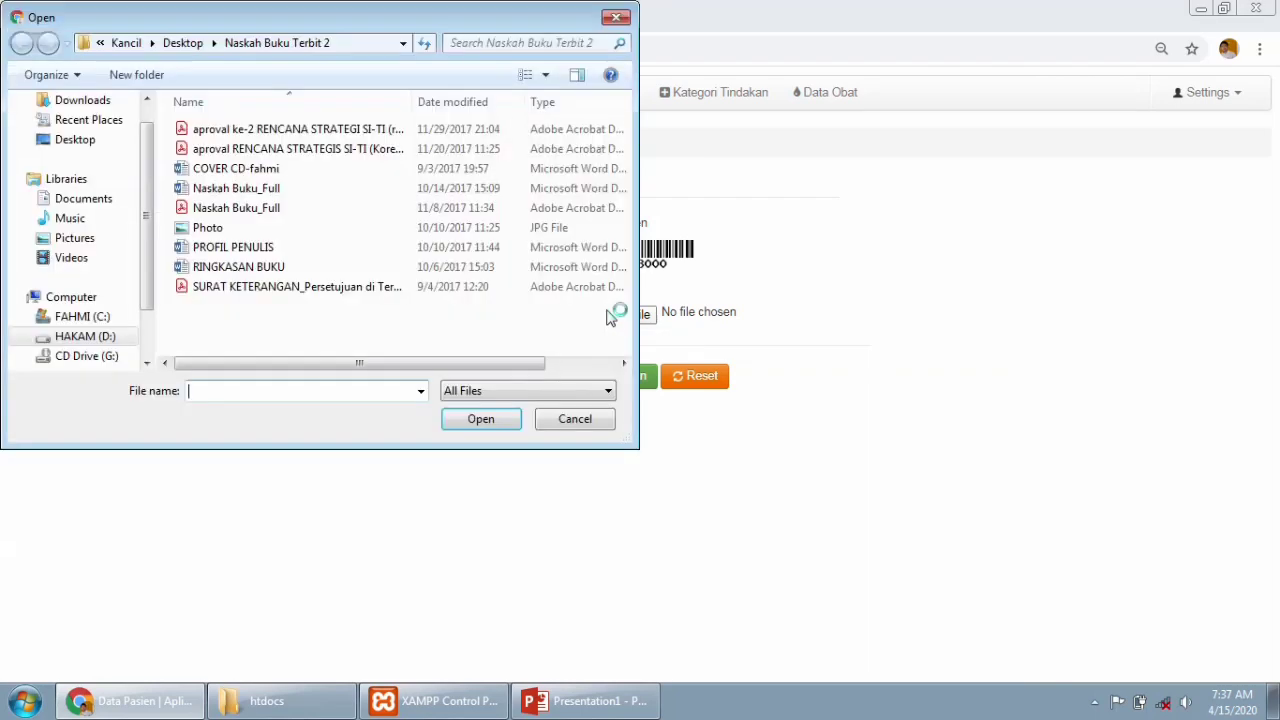
{"action": "left_click", "coordinate": [614, 20]}
Enter the employee's name in the patient lookup field, then return to the home dashboard.
{"action": "left_click", "coordinate": [372, 175]}
{"action": "type", "text": "I"}
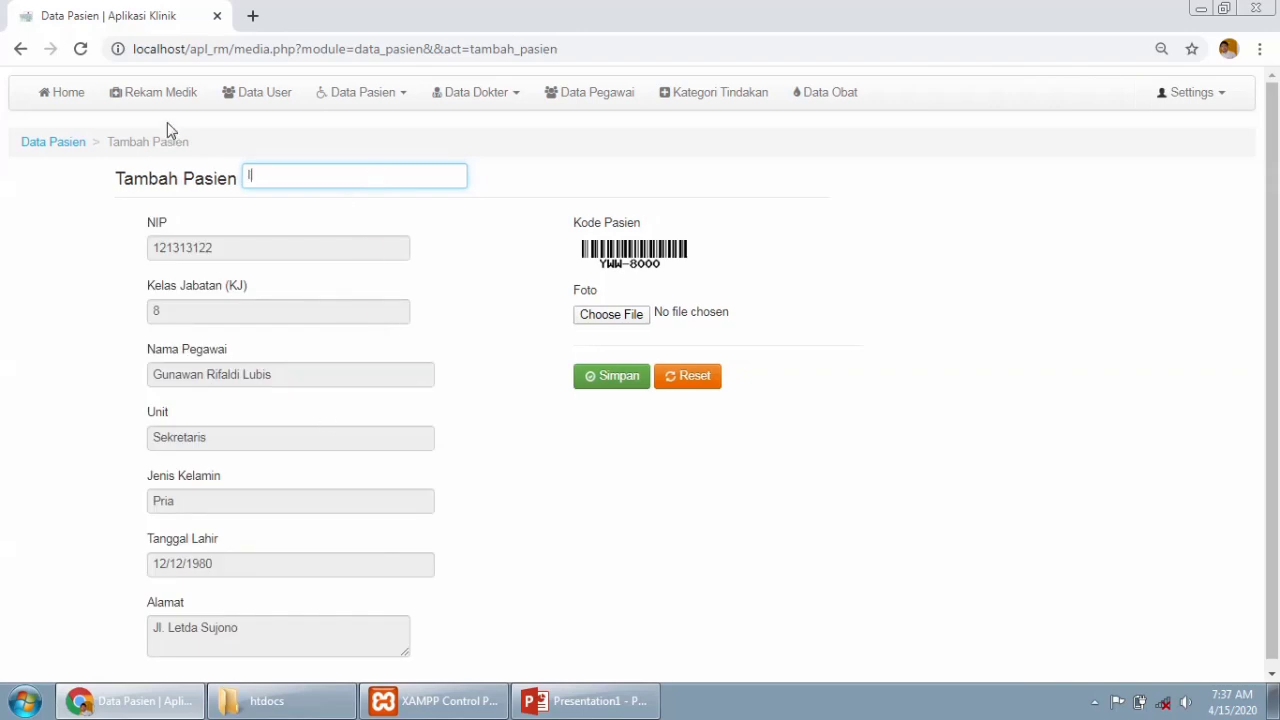
{"action": "left_click", "coordinate": [20, 50]}
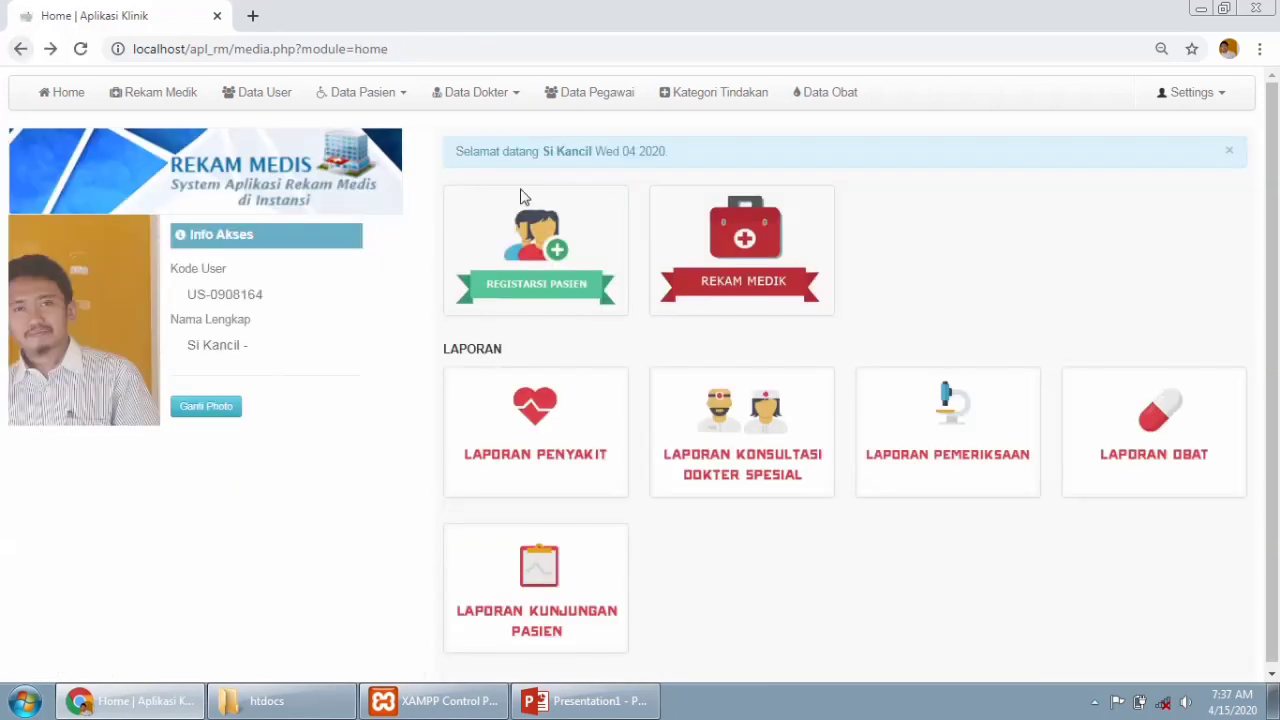
{"action": "left_click", "coordinate": [540, 230]}
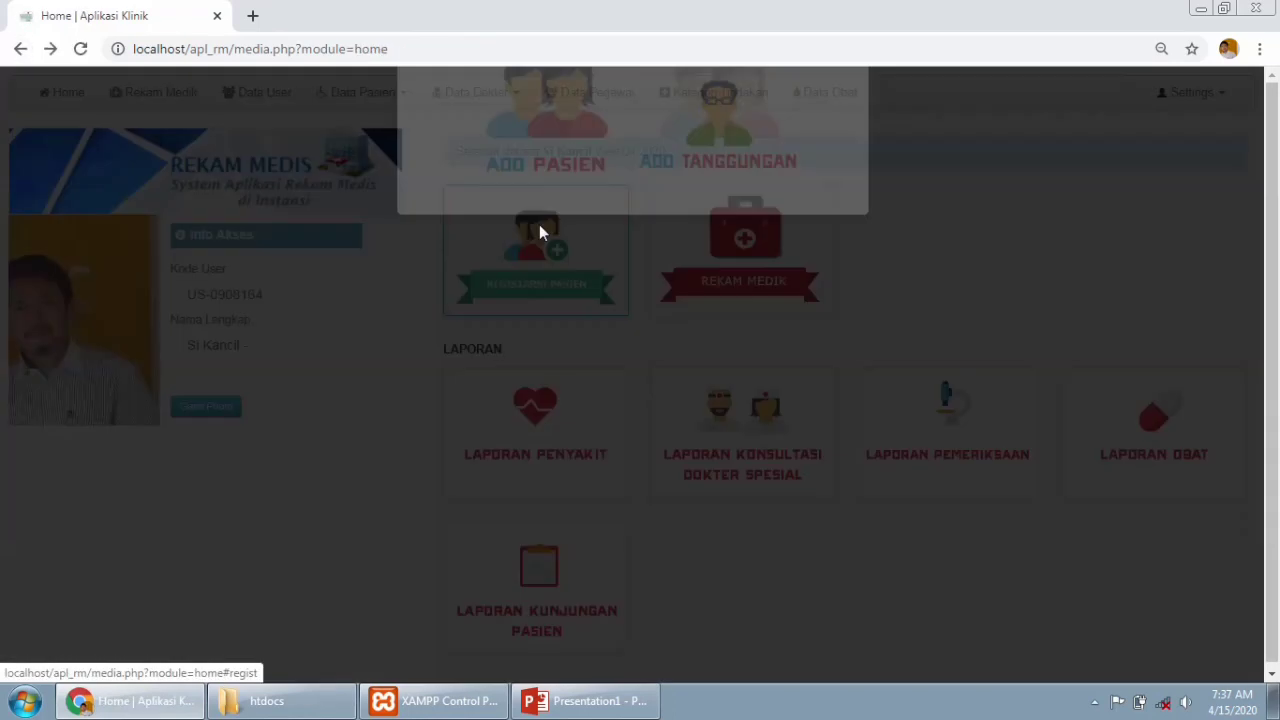
{"action": "left_click", "coordinate": [756, 243]}
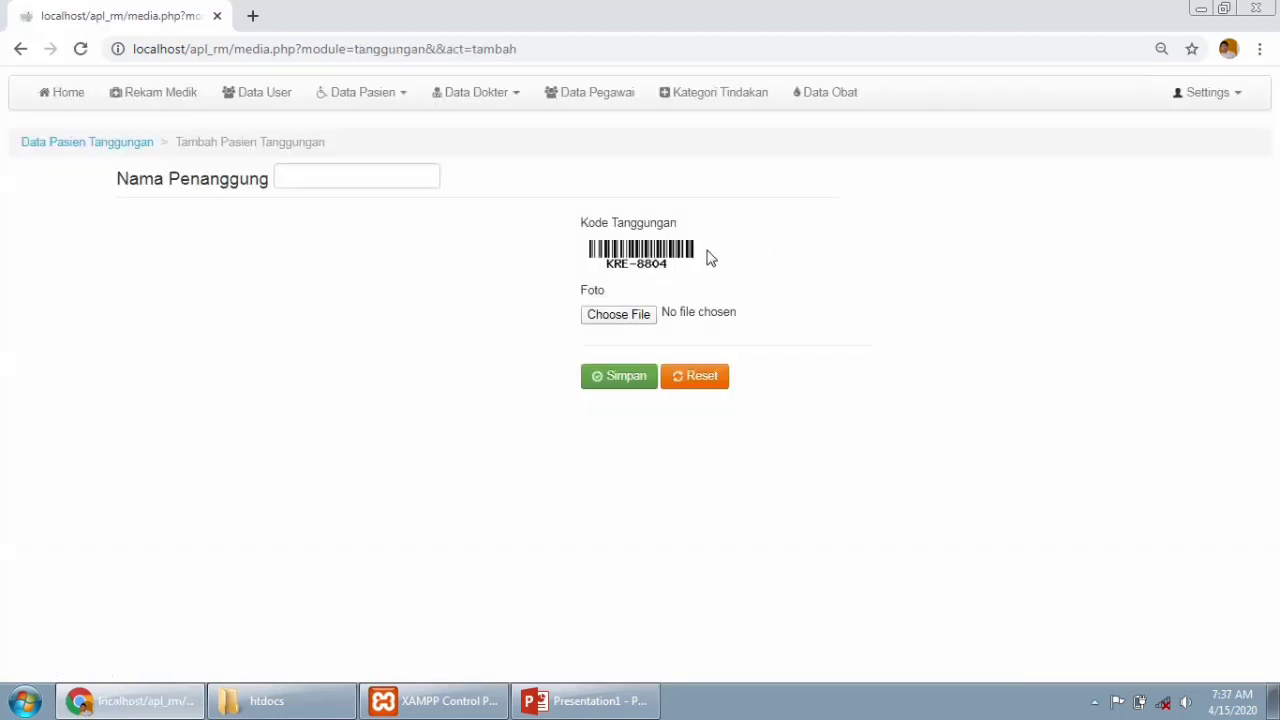
{"action": "left_click", "coordinate": [303, 177]}
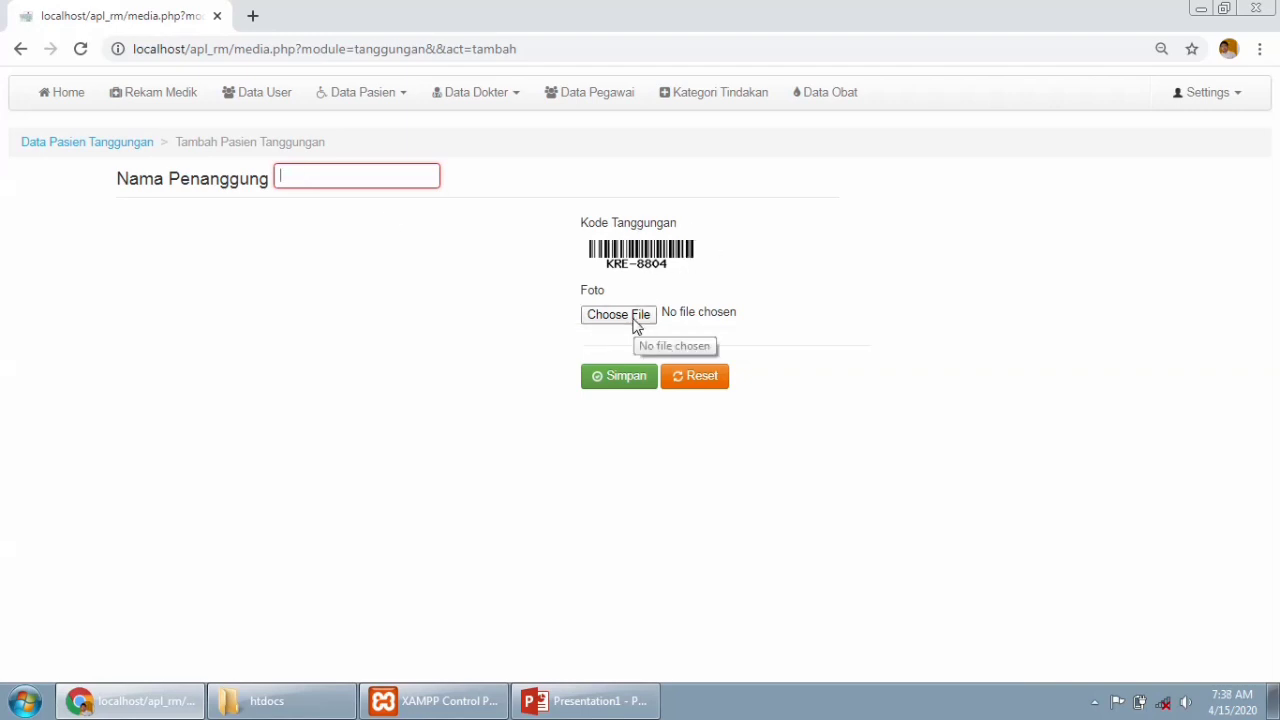
{"action": "type", "text": "1"}
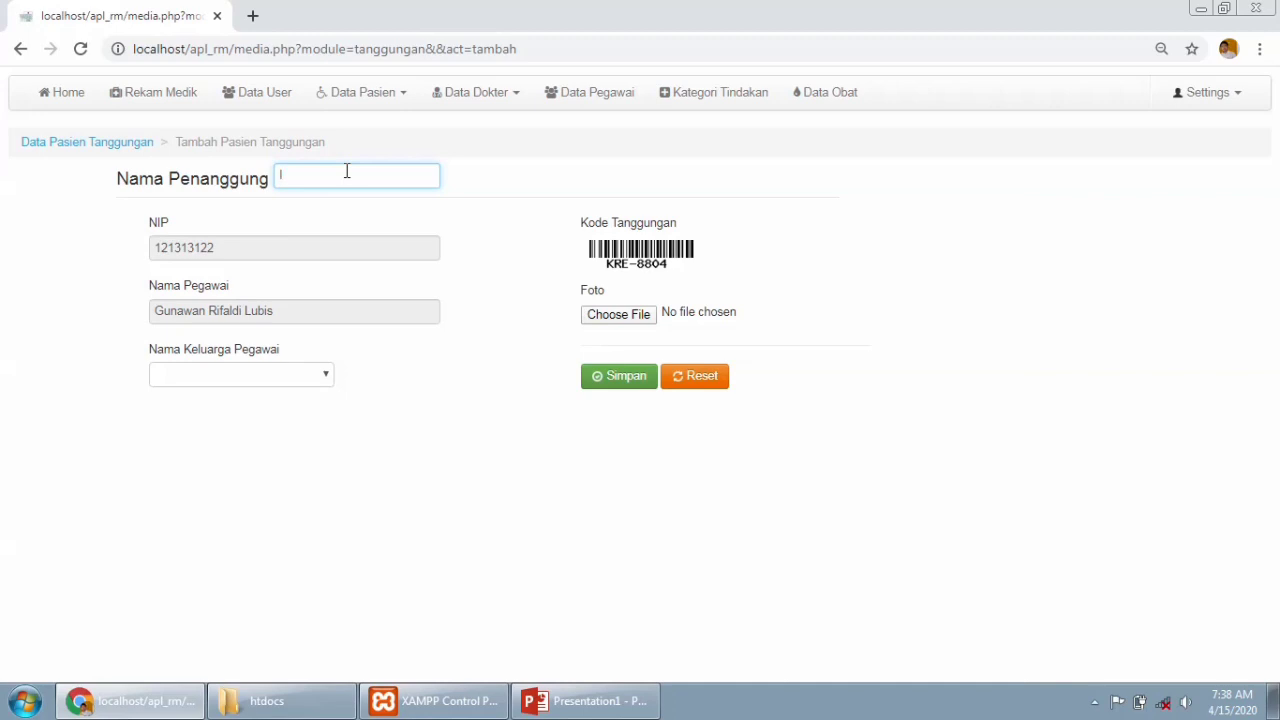
{"action": "key", "text": "BackSpace"}
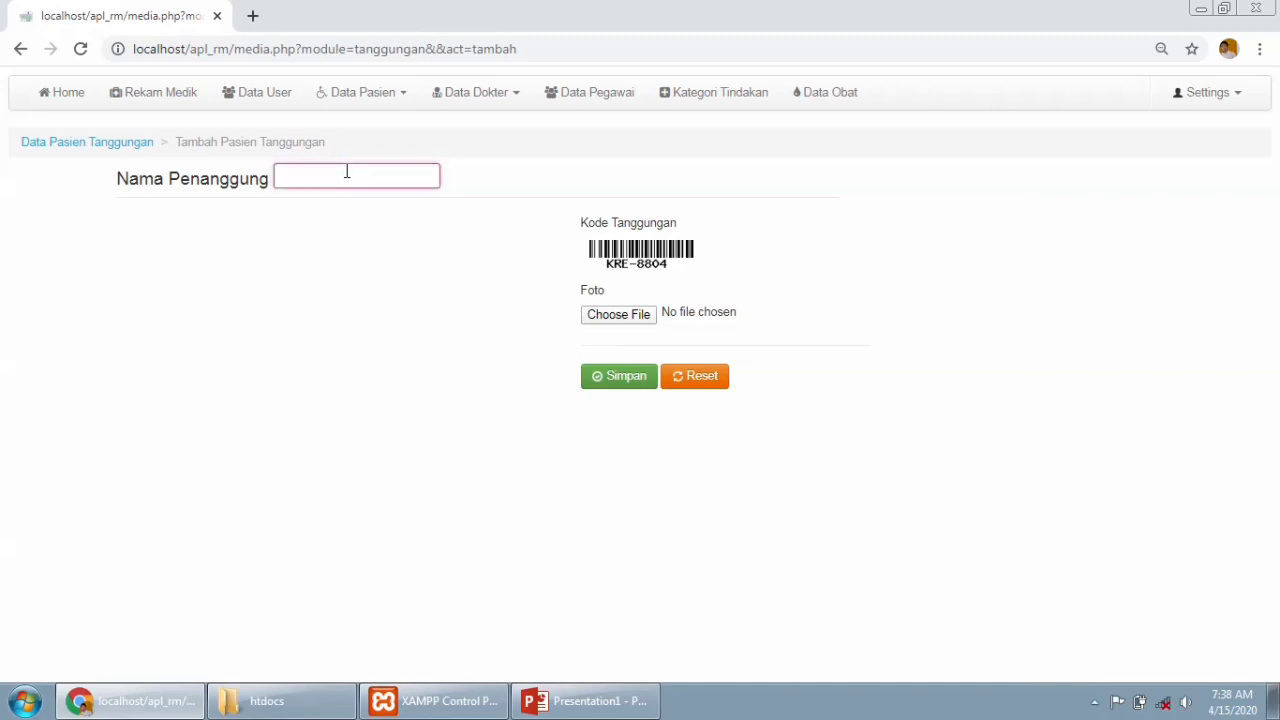
{"action": "left_click", "coordinate": [25, 50]}
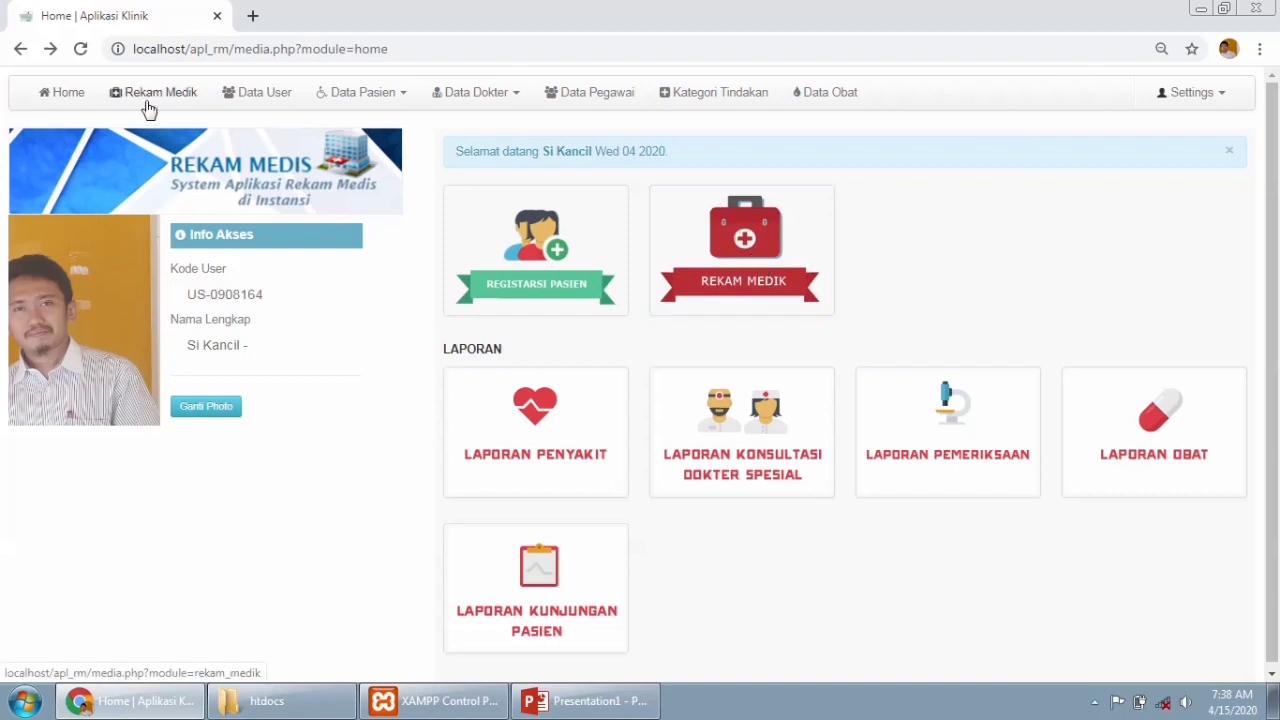
Search a patient code in Rekam Medik and process it to load the employee's empty medical record.
{"action": "left_click", "coordinate": [756, 282]}
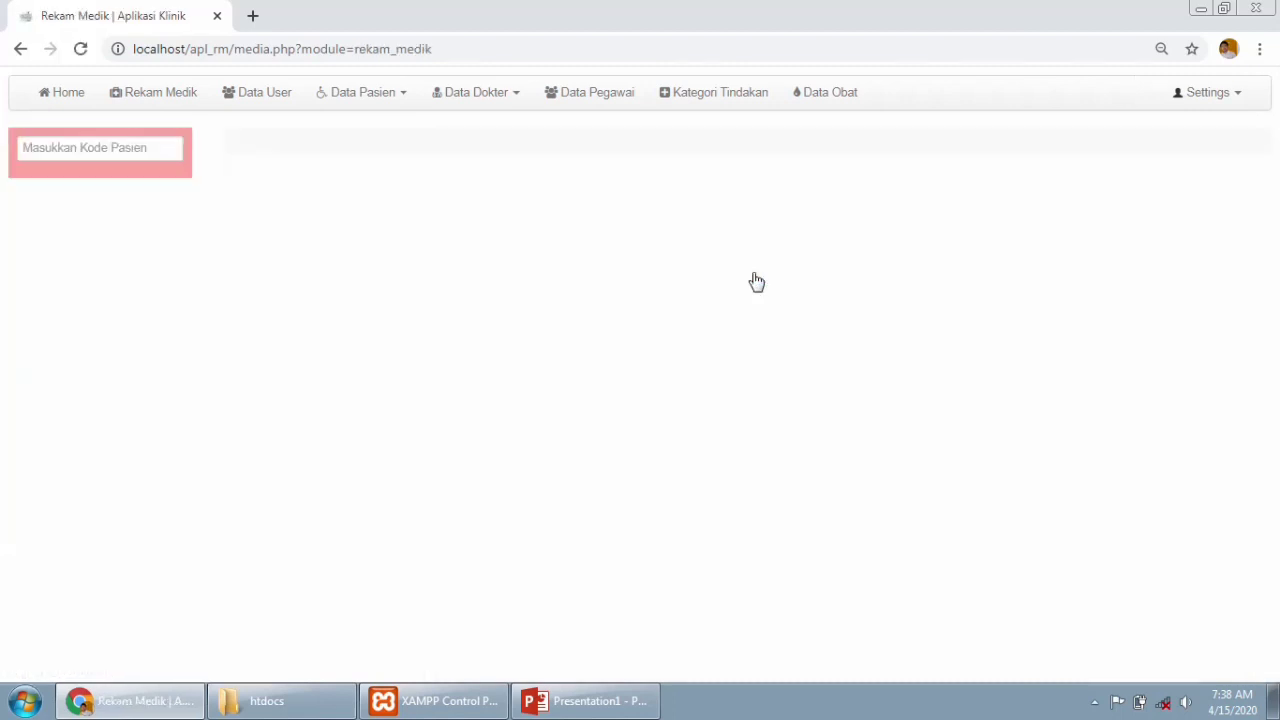
{"action": "left_click", "coordinate": [143, 151]}
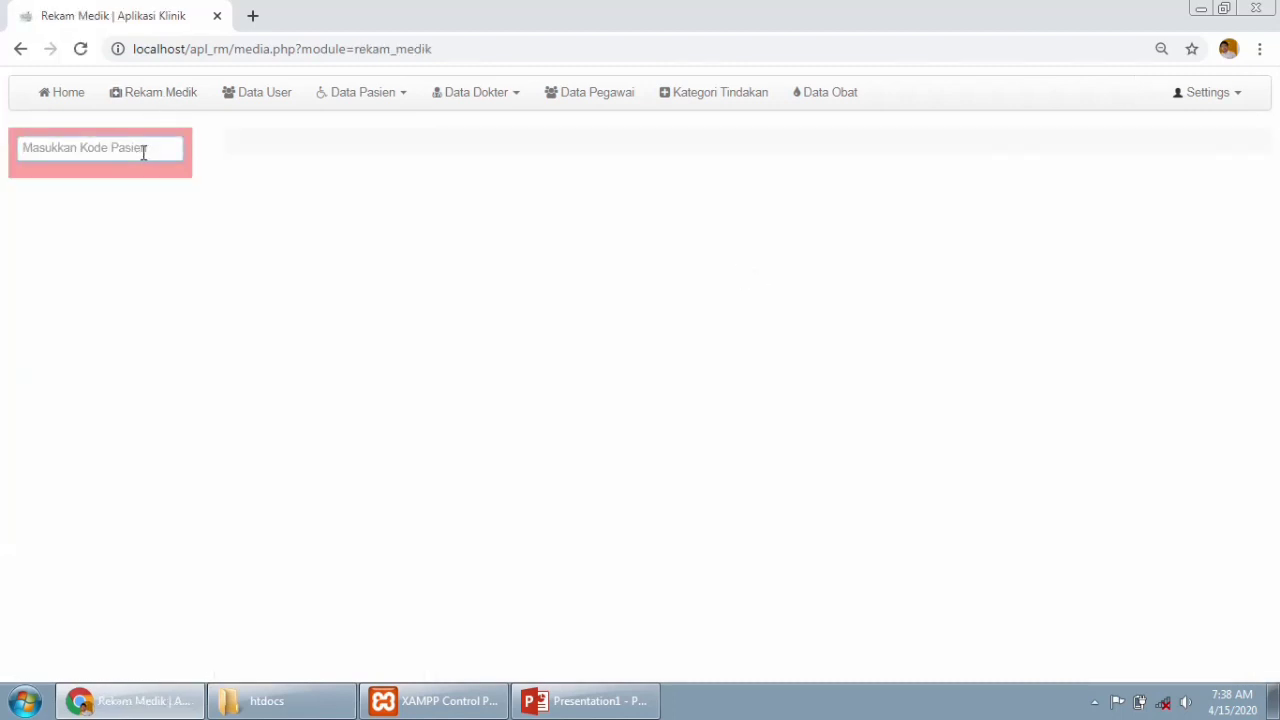
{"action": "type", "text": "m"}
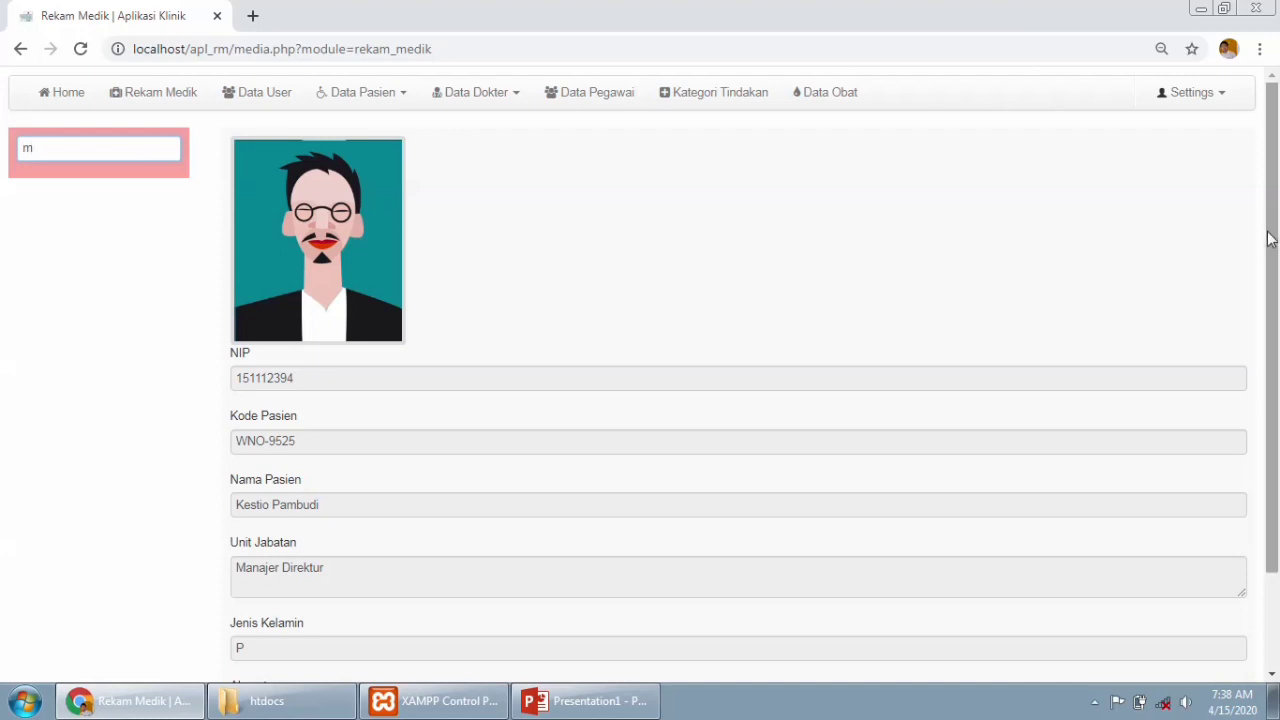
{"action": "scroll", "coordinate": [1274, 347], "scroll_direction": "down", "scroll_amount": 2}
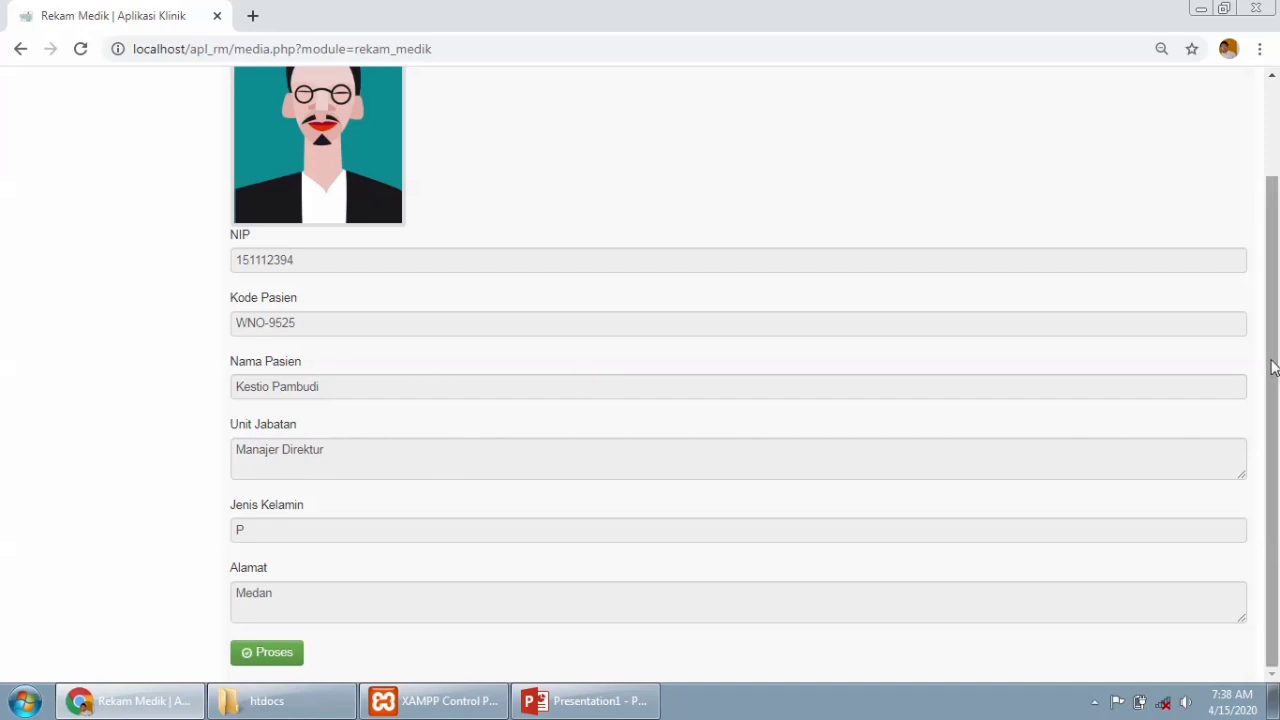
{"action": "left_click_drag", "start_coordinate": [1272, 361], "coordinate": [1271, 394]}
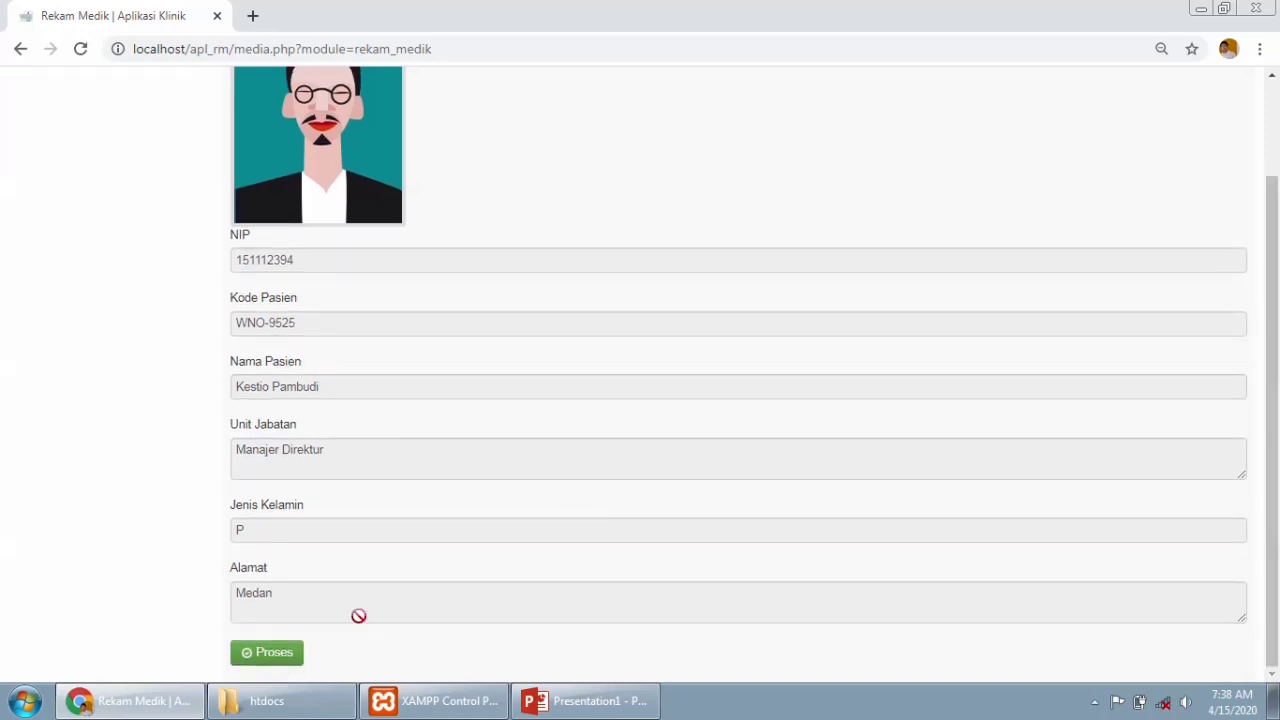
{"action": "left_click", "coordinate": [293, 656]}
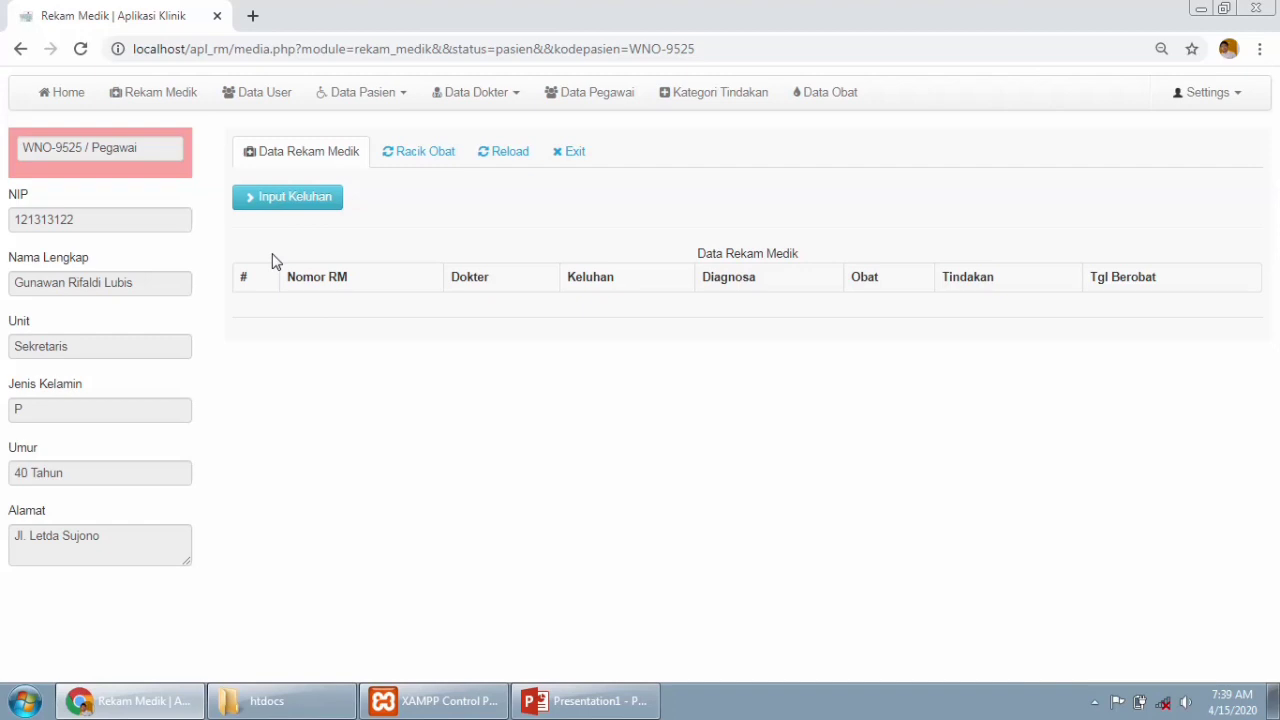
{"action": "left_click", "coordinate": [267, 204]}
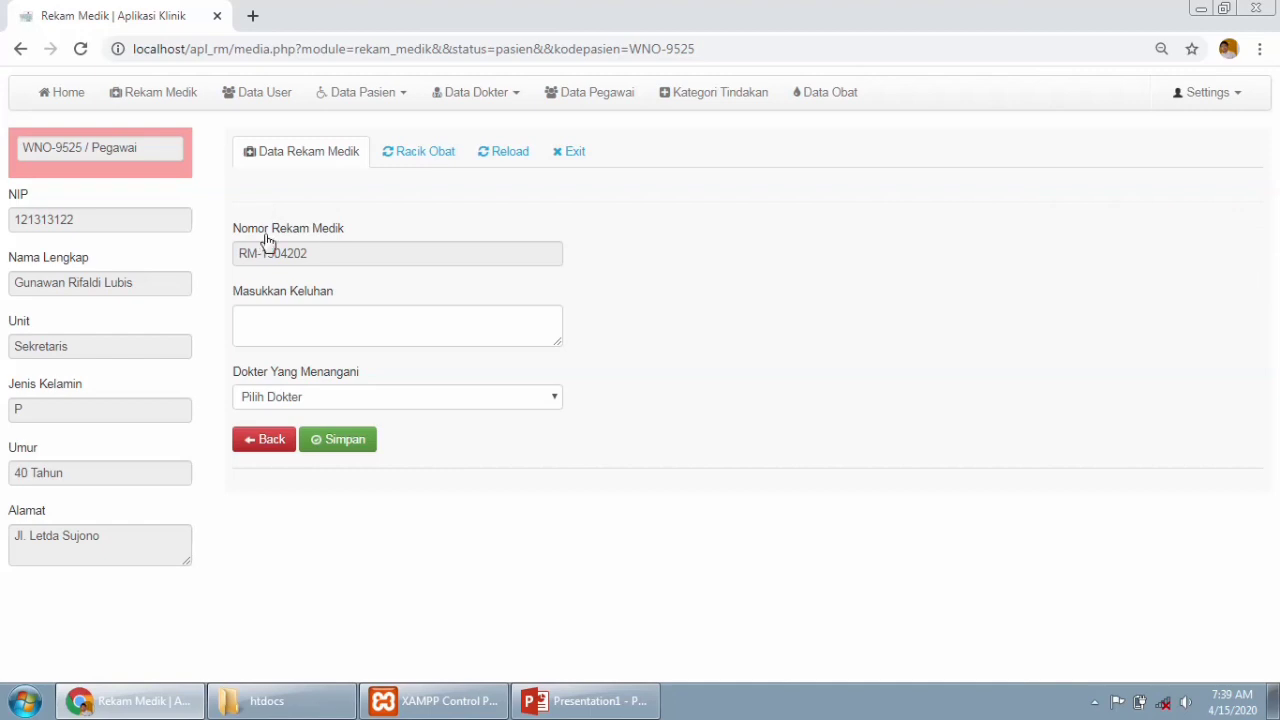
{"action": "left_click", "coordinate": [554, 400]}
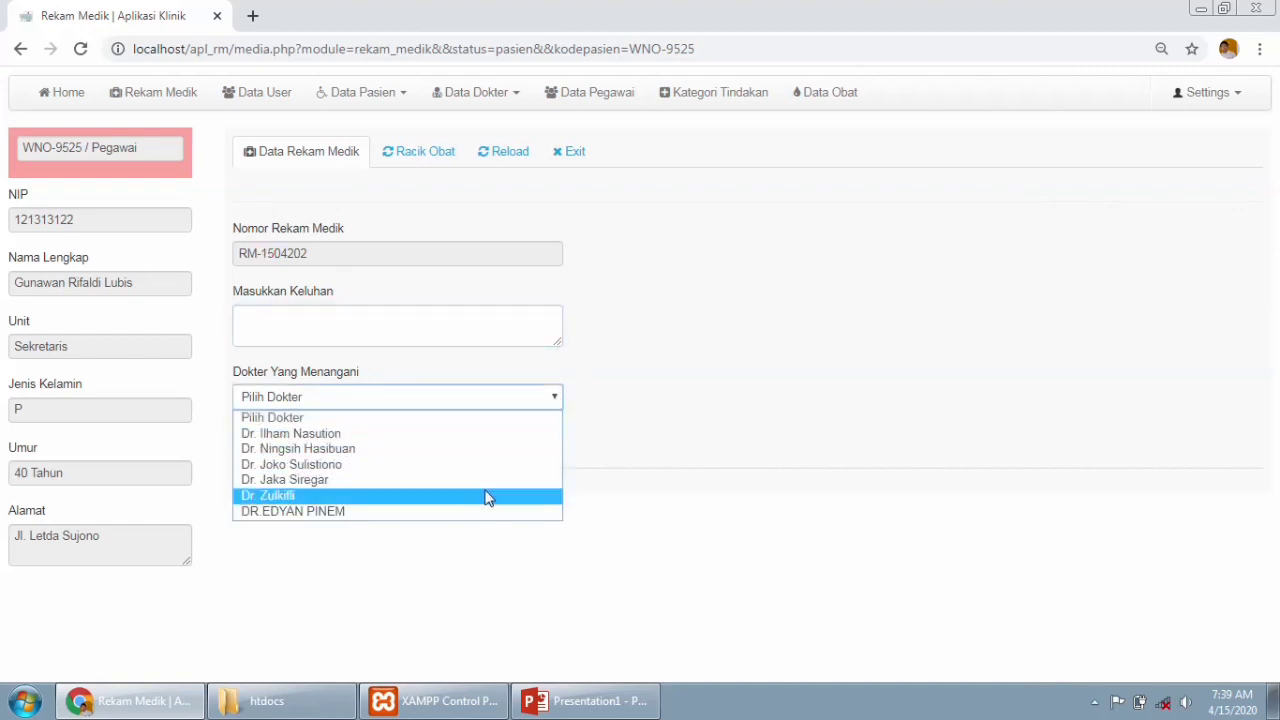
{"action": "left_click", "coordinate": [488, 327]}
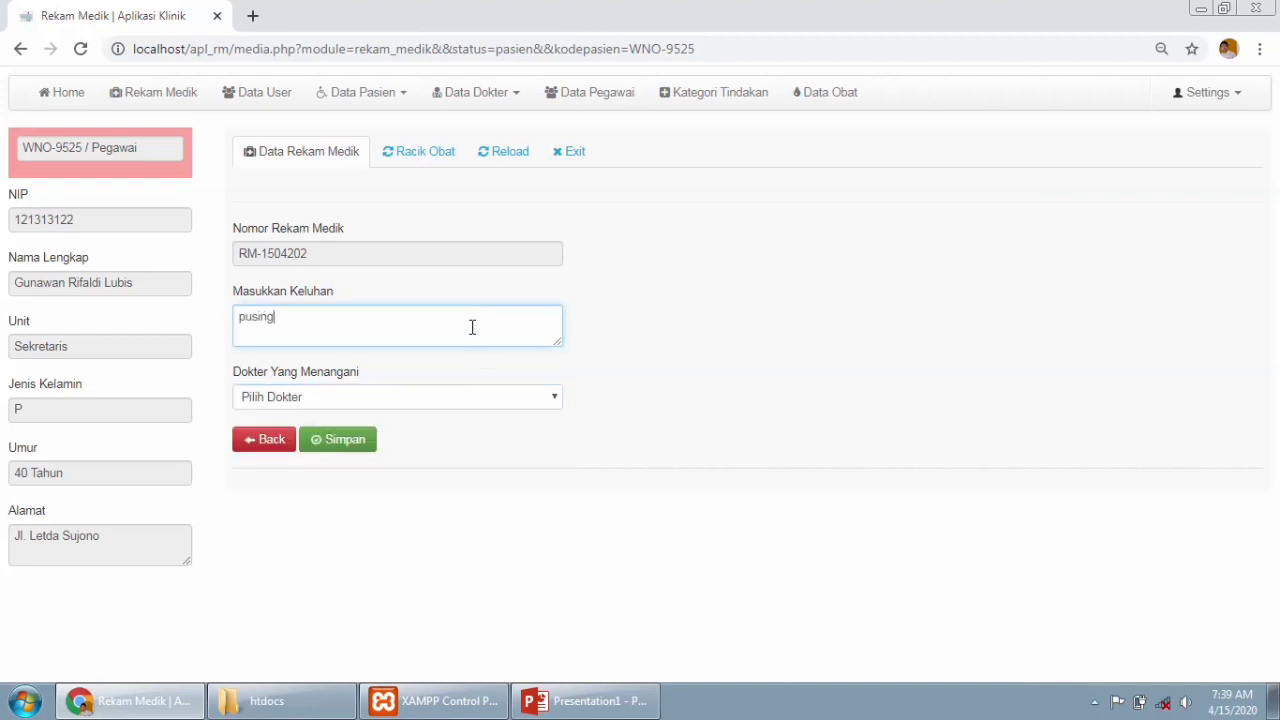
{"action": "left_click", "coordinate": [478, 400]}
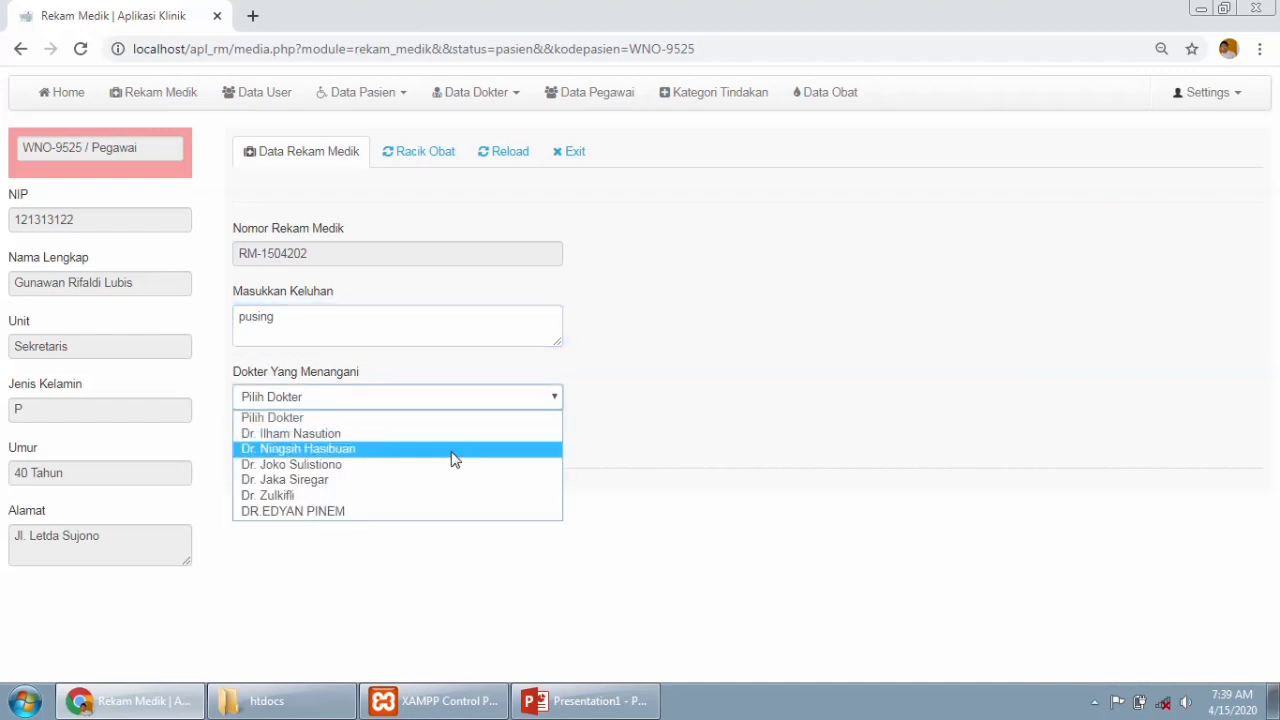
{"action": "left_click", "coordinate": [452, 471]}
{"action": "left_click", "coordinate": [337, 443]}
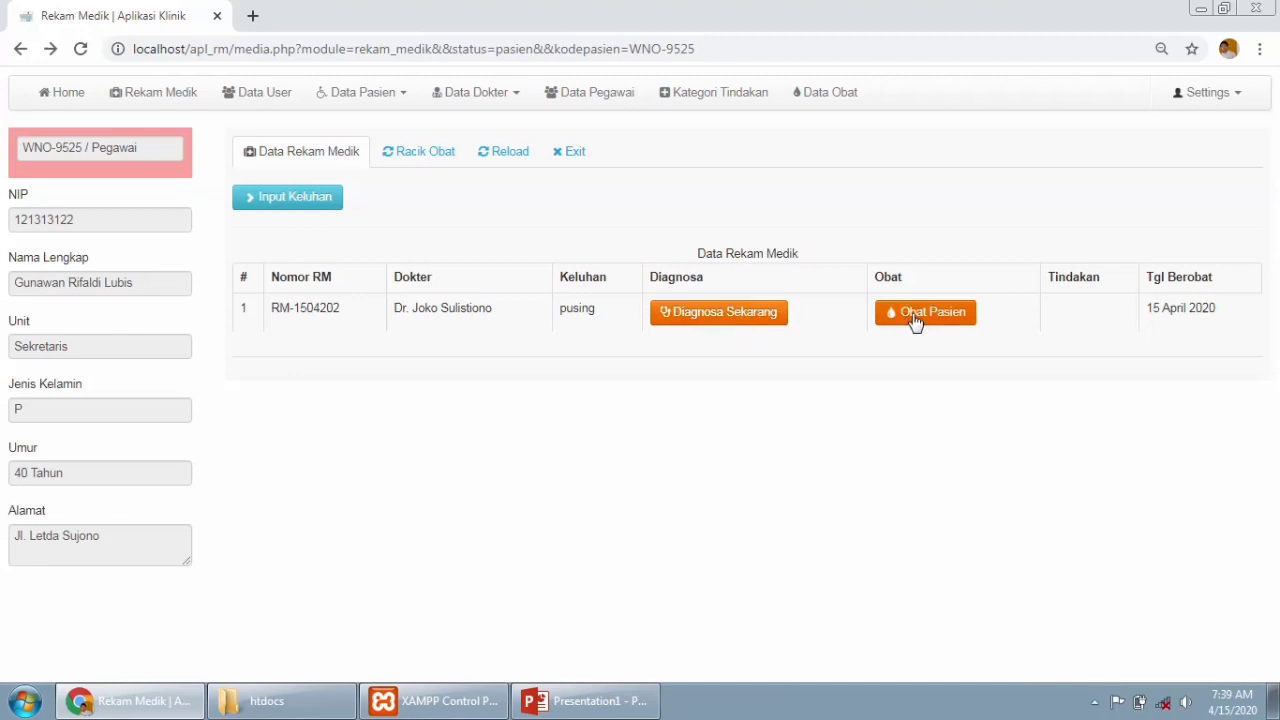
{"action": "left_click", "coordinate": [748, 320]}
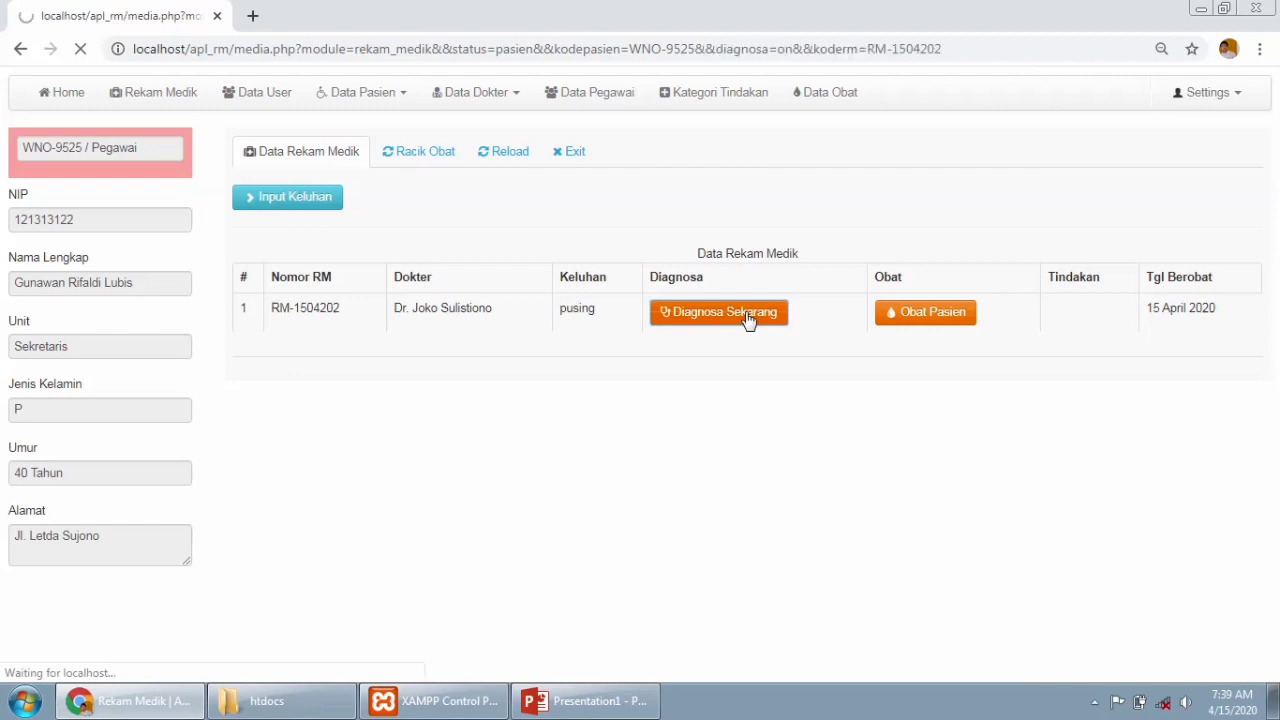
{"action": "left_click", "coordinate": [401, 388]}
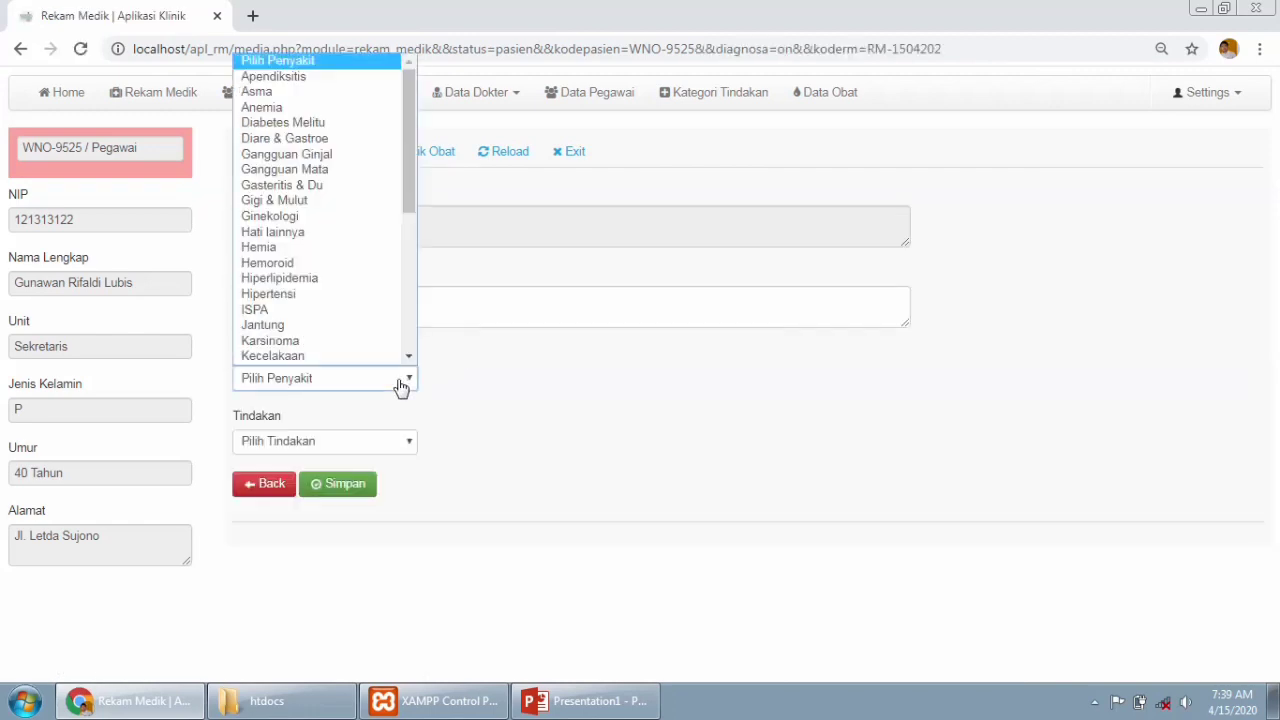
{"action": "mouse_move", "coordinate": [409, 180]}
{"action": "left_mouse_down"}
{"action": "mouse_move", "coordinate": [416, 318]}
{"action": "mouse_move", "coordinate": [404, 155]}
{"action": "left_mouse_up"}
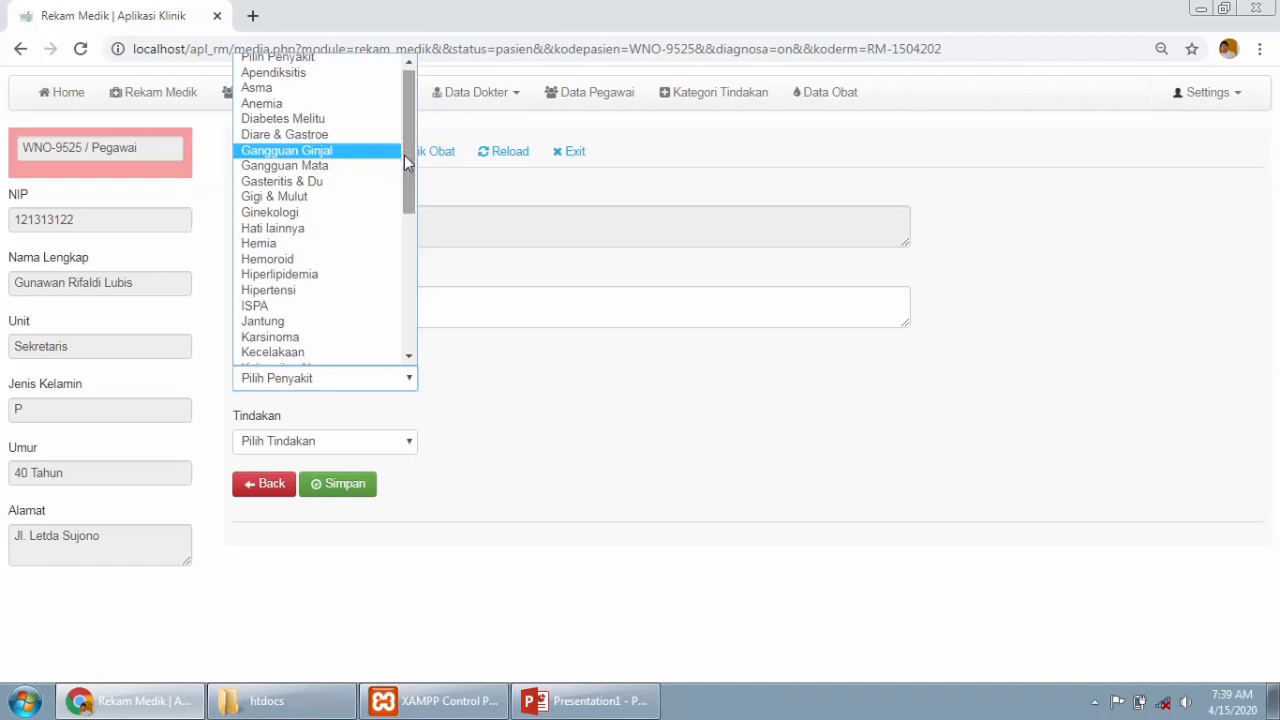
{"action": "left_click", "coordinate": [359, 289]}
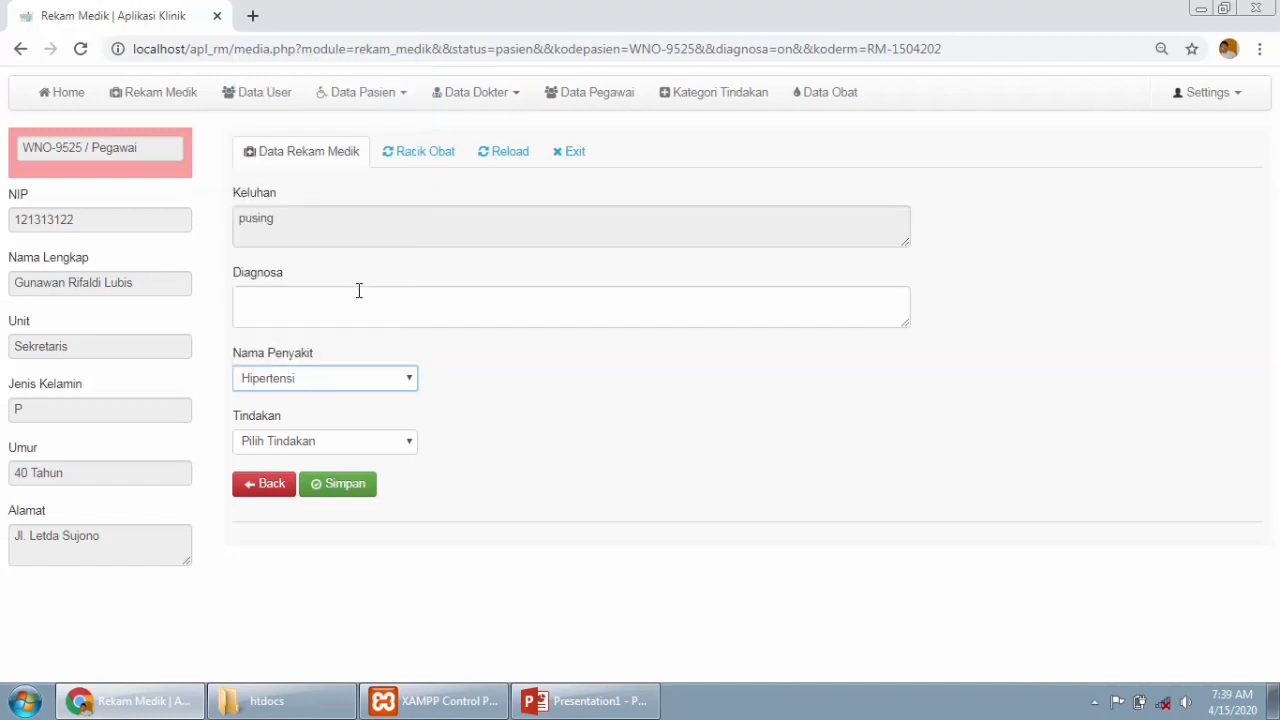
{"action": "left_click", "coordinate": [337, 485]}
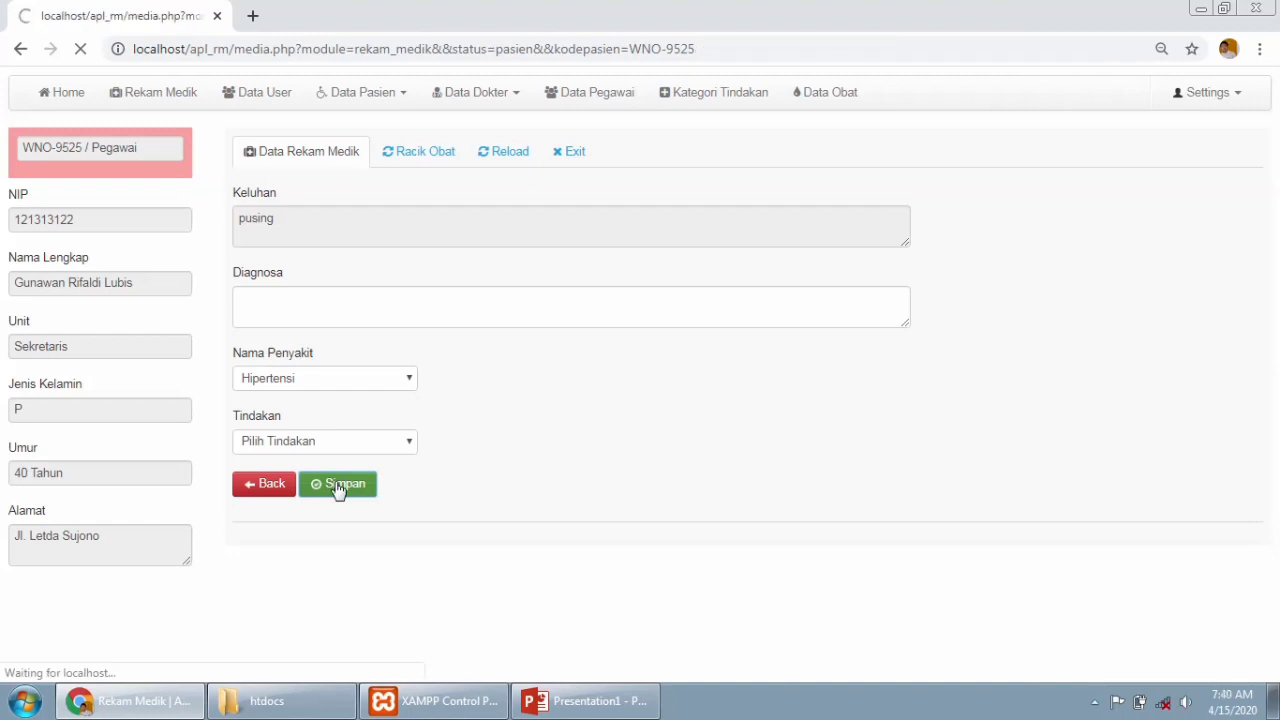
{"action": "left_click", "coordinate": [867, 314]}
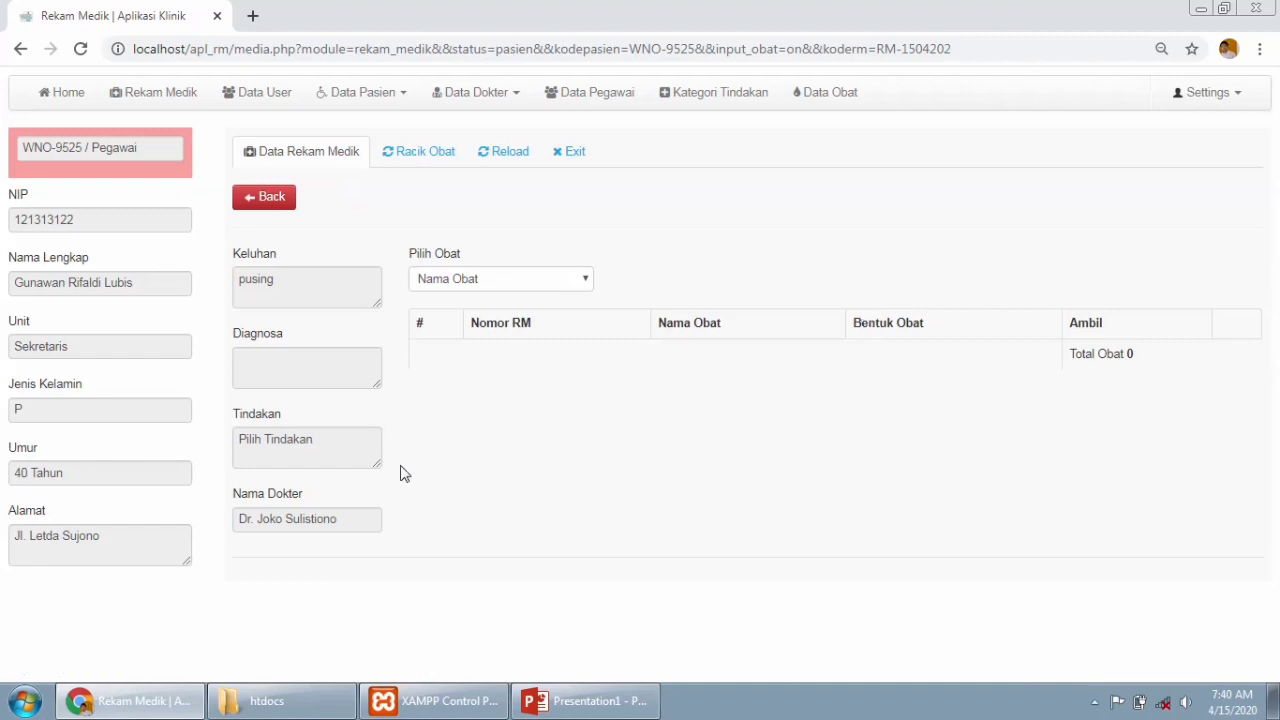
Add Amaryl M 1 with quantity 1 to the visit's medicine list.
{"action": "left_click", "coordinate": [485, 280]}
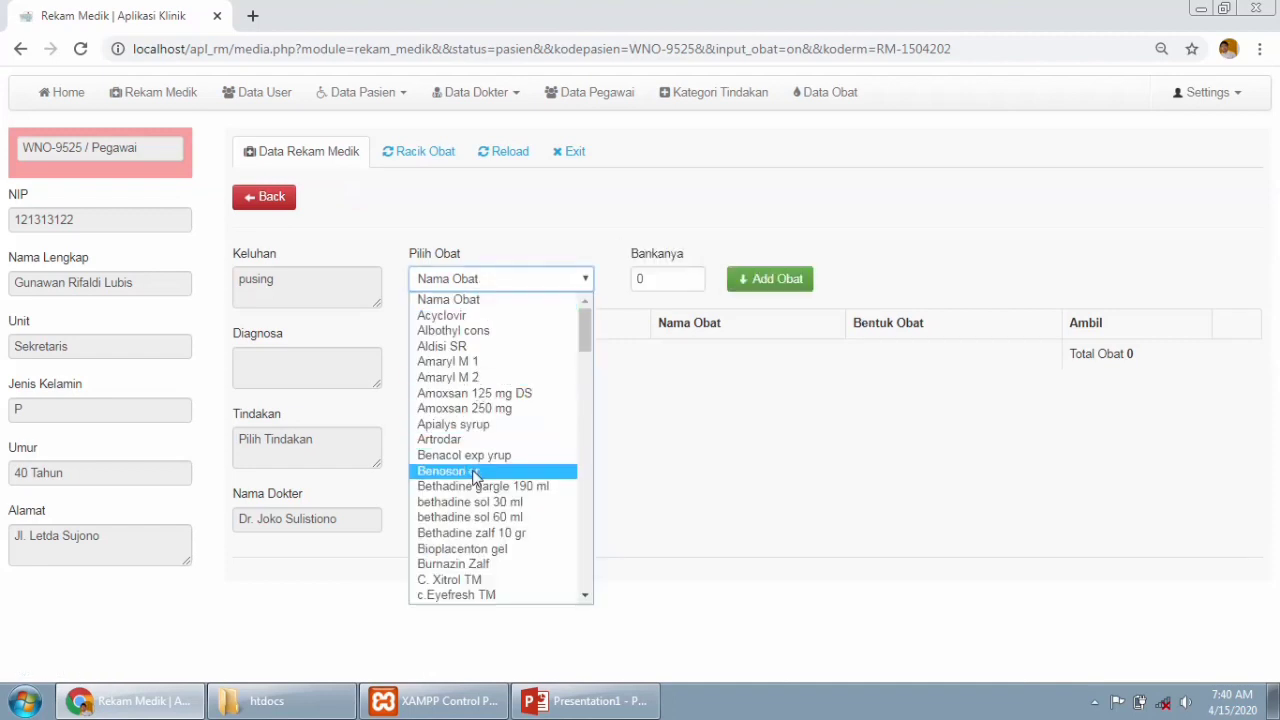
{"action": "left_click", "coordinate": [525, 424]}
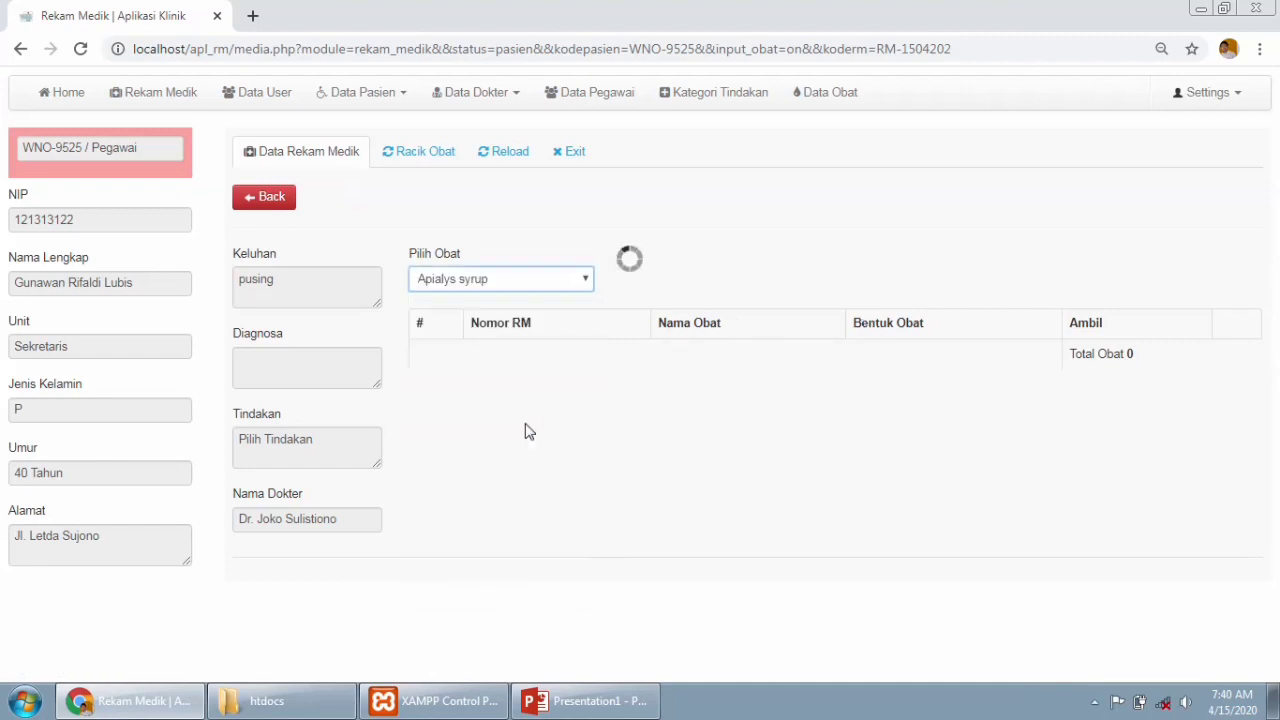
{"action": "left_click", "coordinate": [585, 284]}
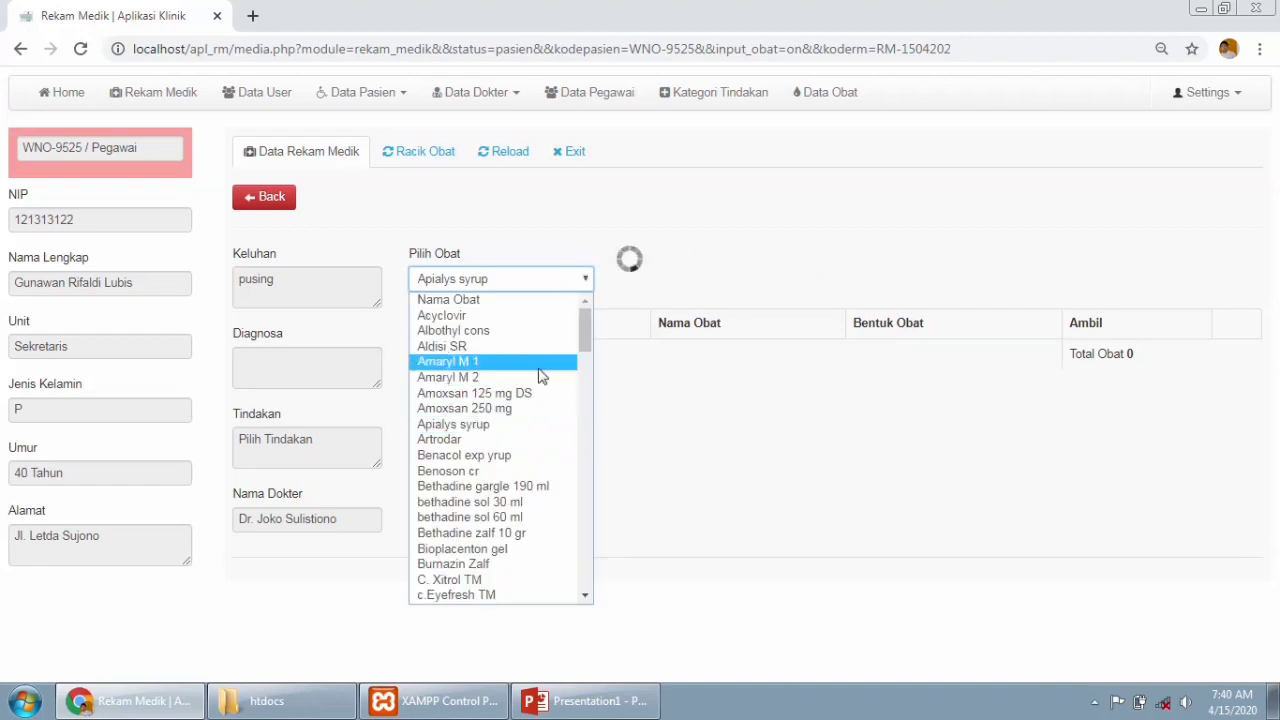
{"action": "left_click", "coordinate": [538, 368]}
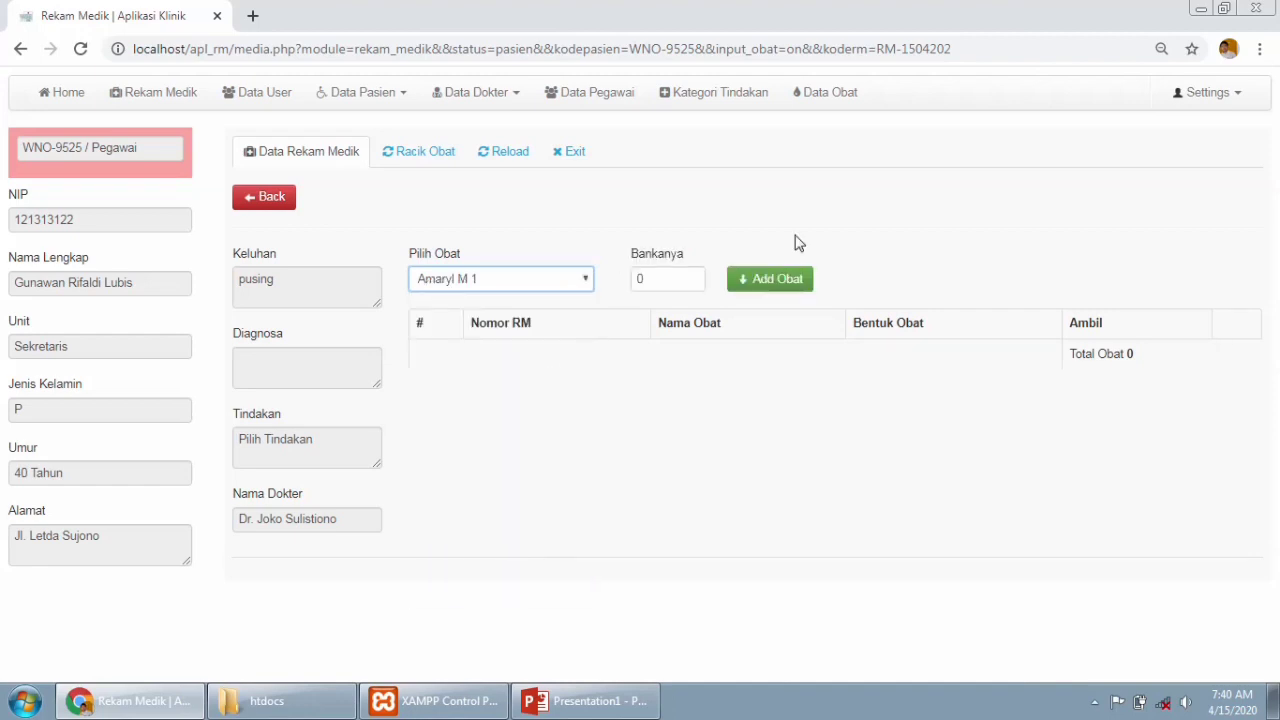
{"action": "left_click_drag", "start_coordinate": [654, 289], "coordinate": [634, 289]}
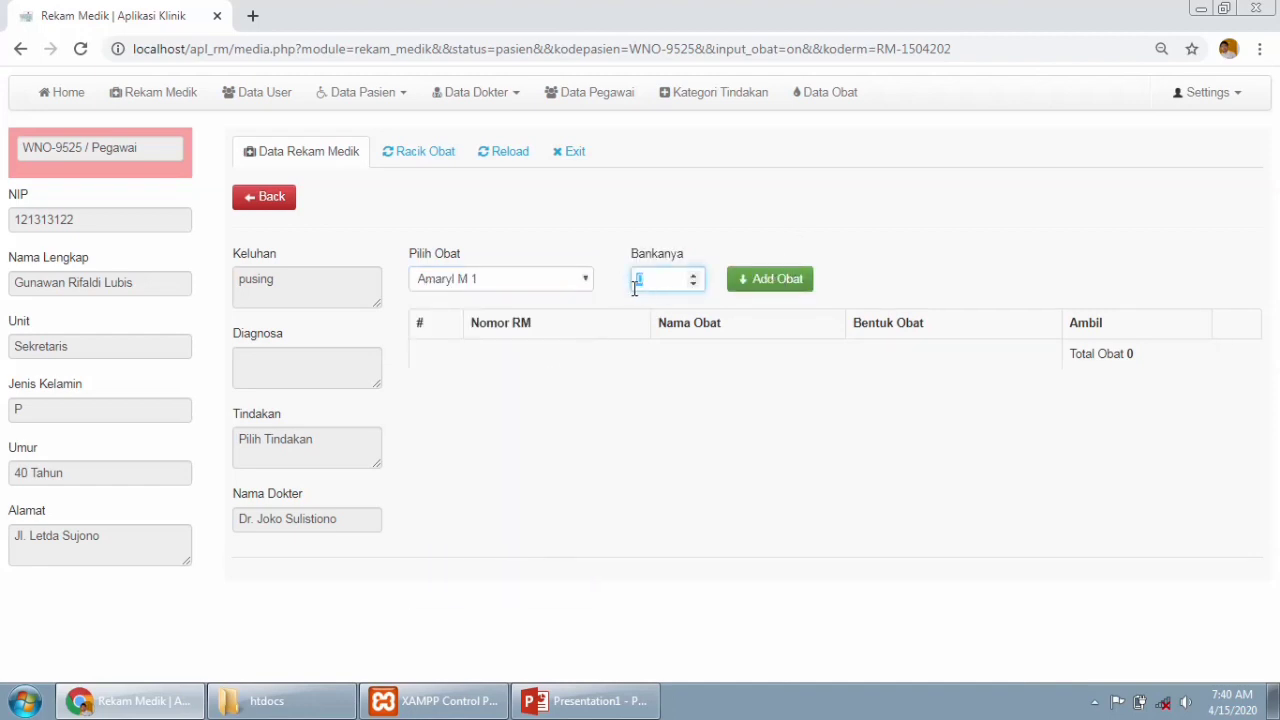
{"action": "left_click", "coordinate": [759, 292]}
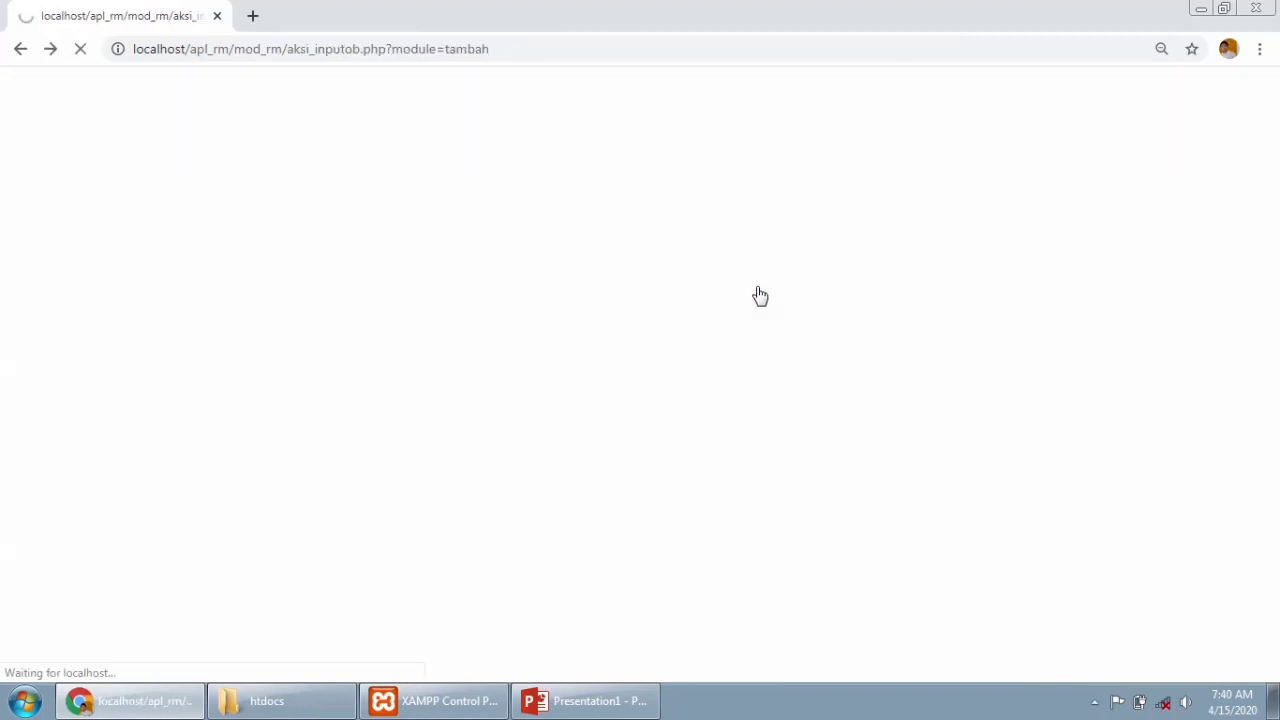
Add Benoson cr with quantity 2 to the medicine list.
{"action": "left_click", "coordinate": [574, 289]}
{"action": "left_click", "coordinate": [515, 474]}
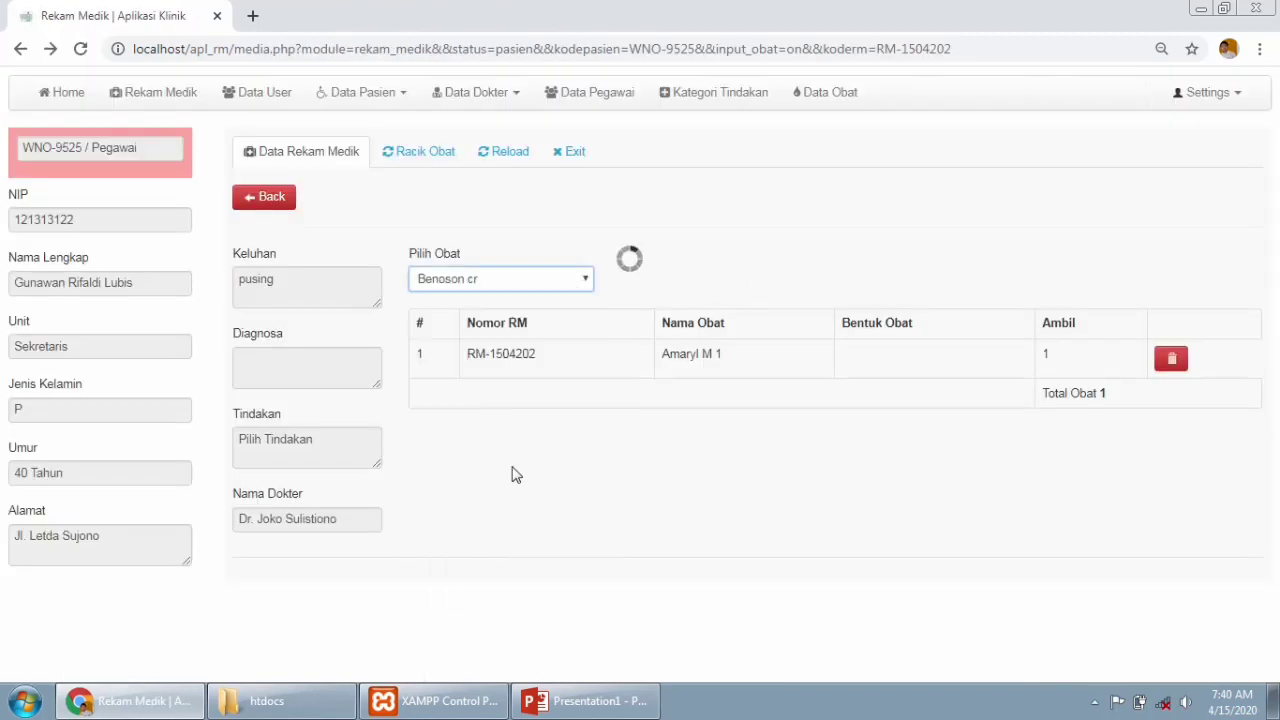
{"action": "left_click", "coordinate": [692, 281]}
{"action": "type", "text": "2"}
{"action": "left_click", "coordinate": [772, 279]}
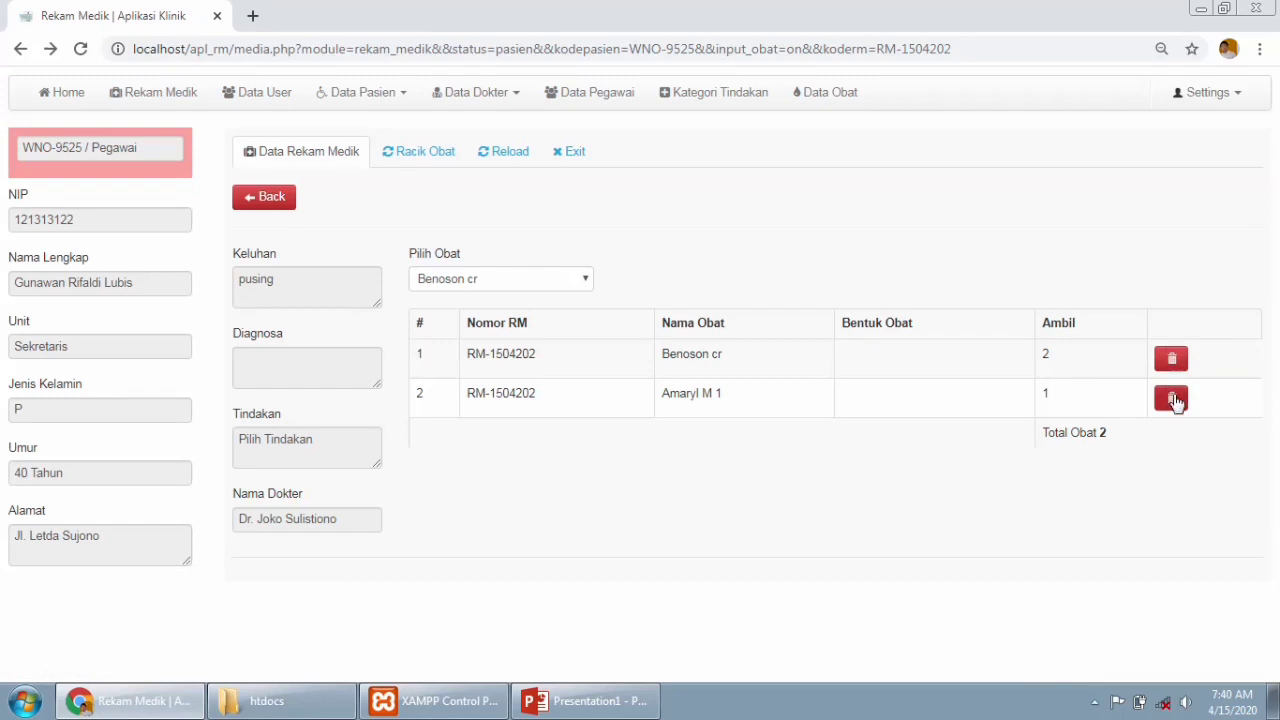
Go back, open the Tambah Obat Racik form (code WNO-9525-001) under Racik Obat, then reload.
{"action": "left_click", "coordinate": [282, 197]}
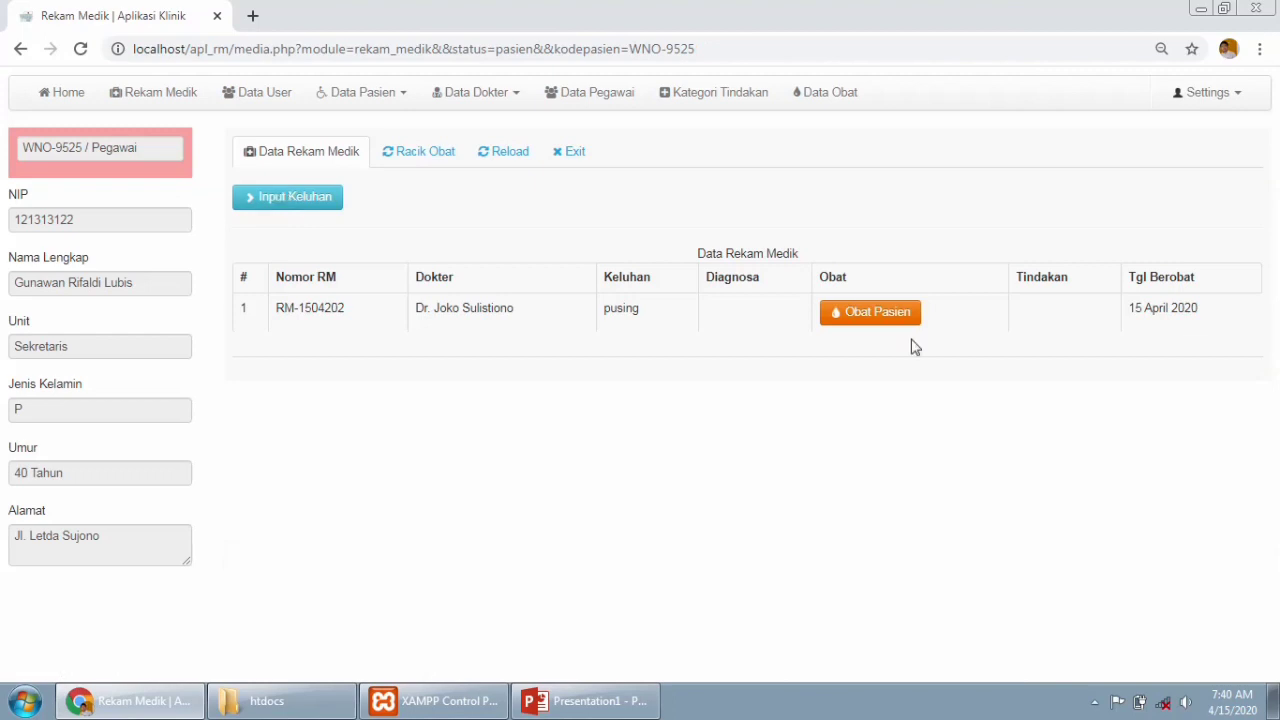
{"action": "left_click", "coordinate": [418, 160]}
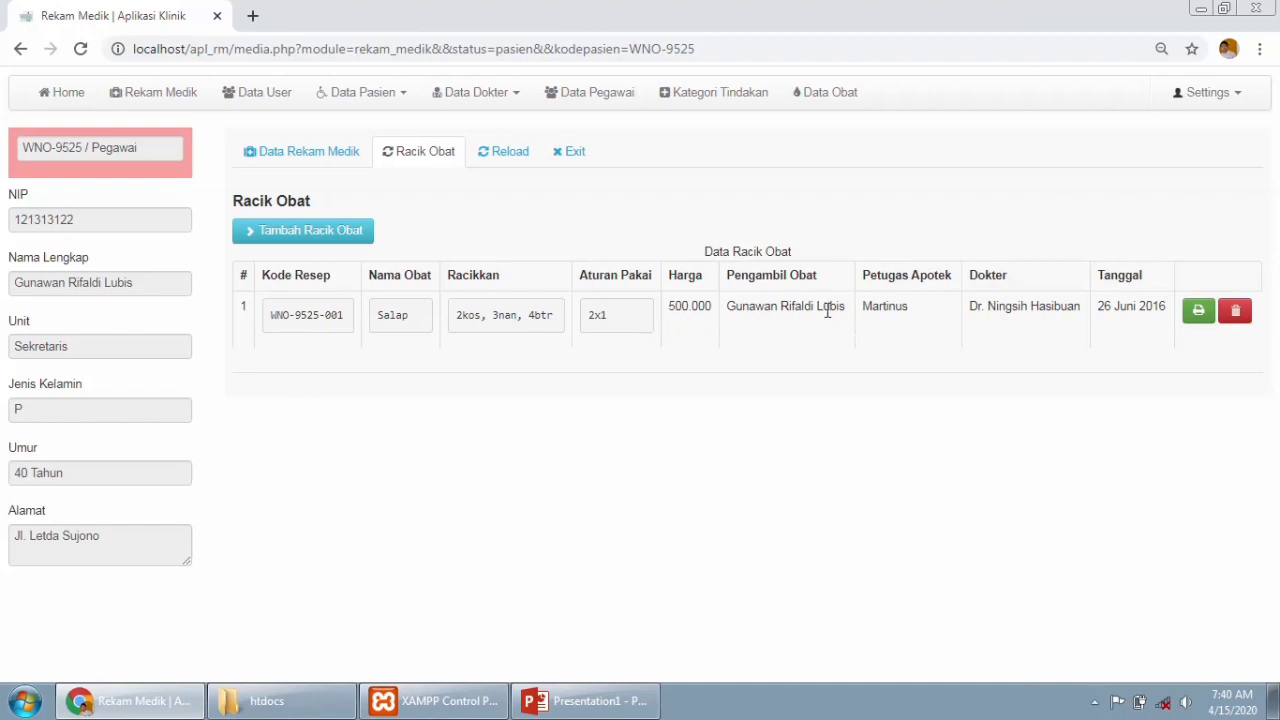
{"action": "left_click", "coordinate": [330, 233]}
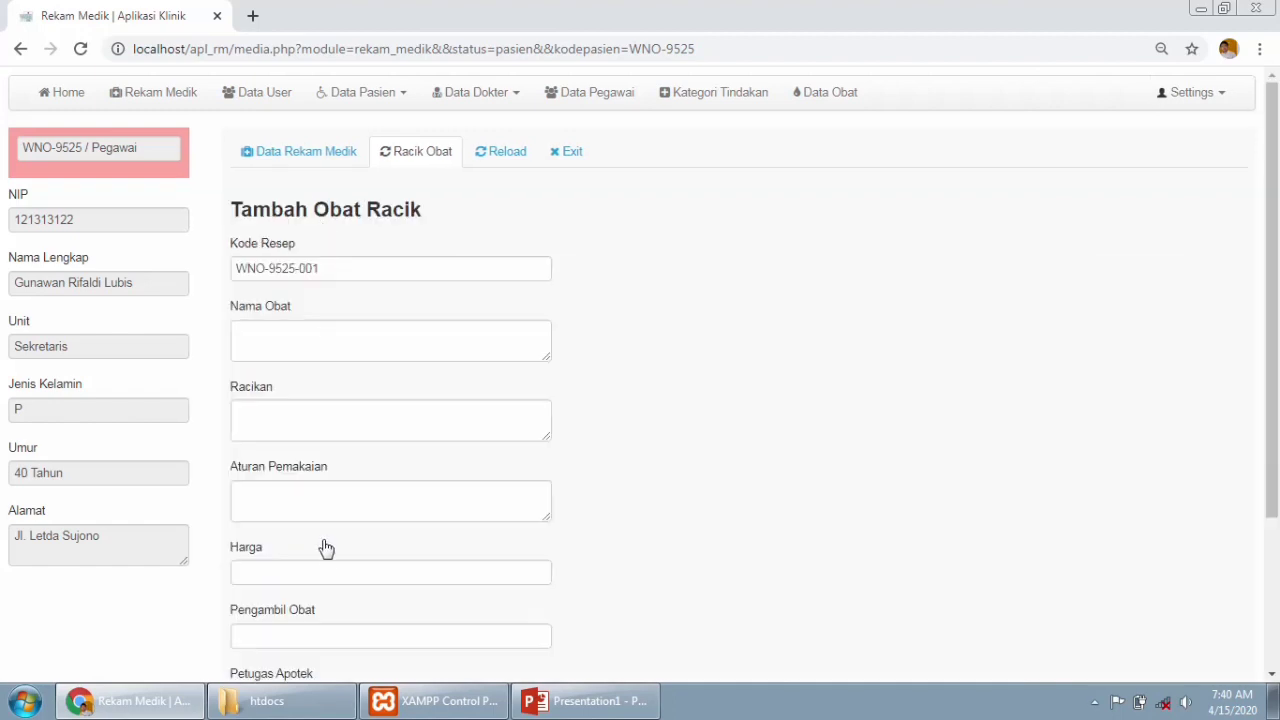
{"action": "scroll", "coordinate": [1278, 490], "scroll_direction": "down", "scroll_amount": 2}
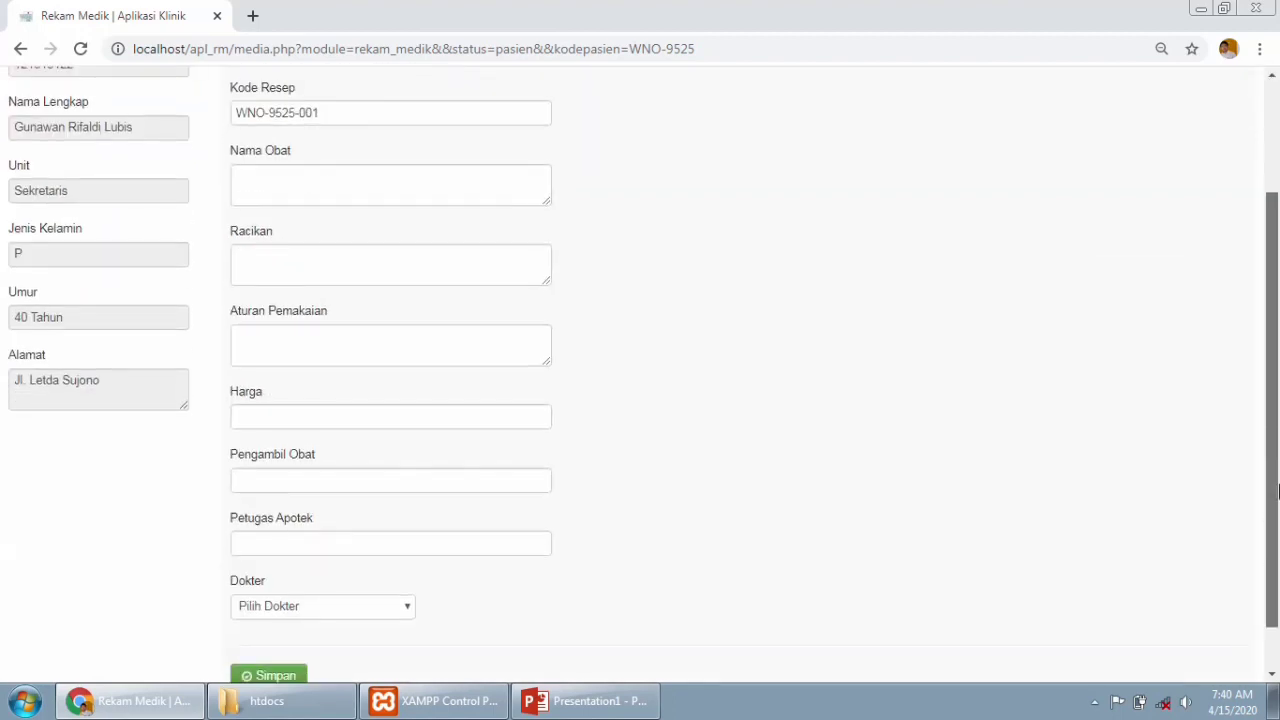
{"action": "scroll", "coordinate": [1278, 490], "scroll_direction": "up", "scroll_amount": 2}
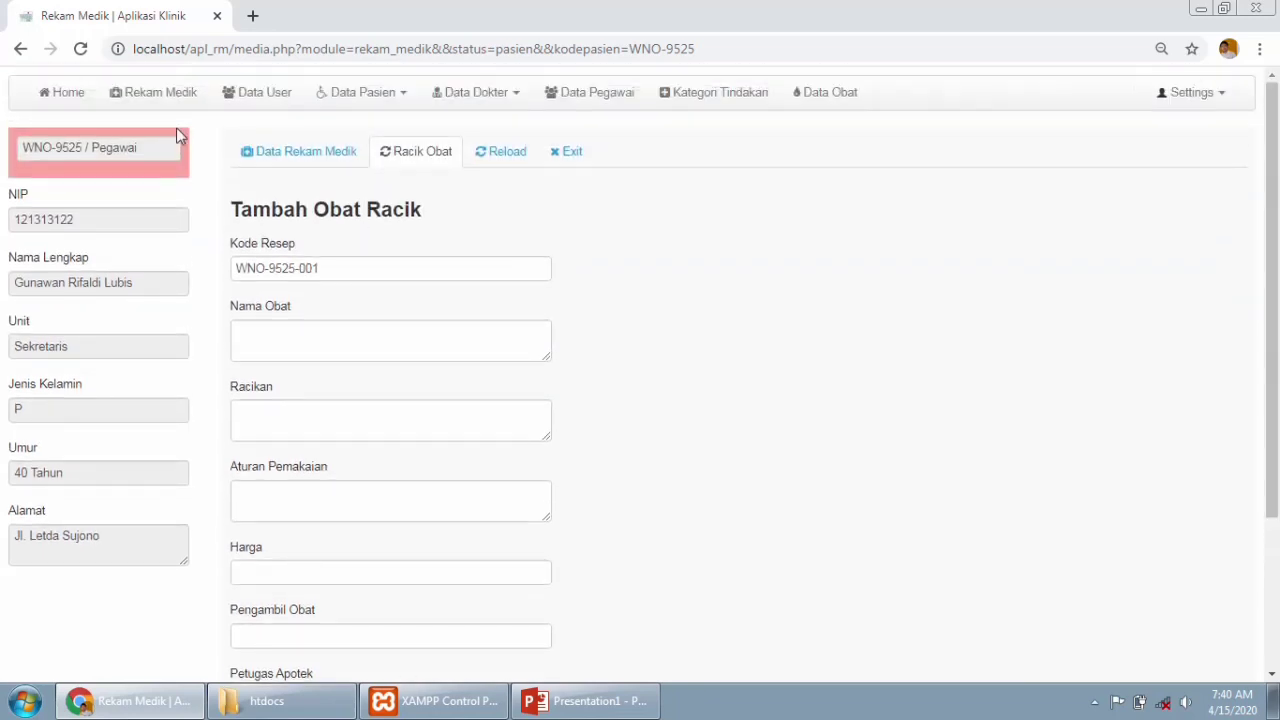
{"action": "left_click", "coordinate": [505, 151]}
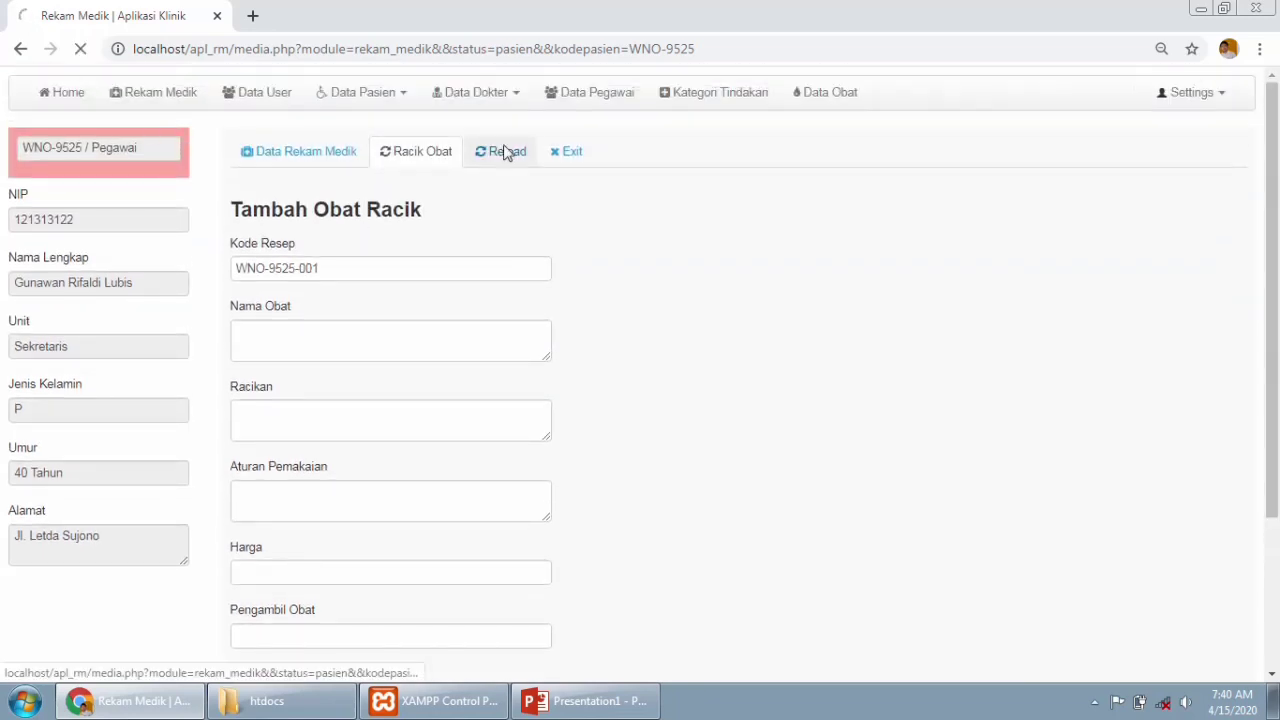
Exit the patient record, pass through Home and Rekam Medik, and open the Data User list.
{"action": "left_click", "coordinate": [573, 154]}
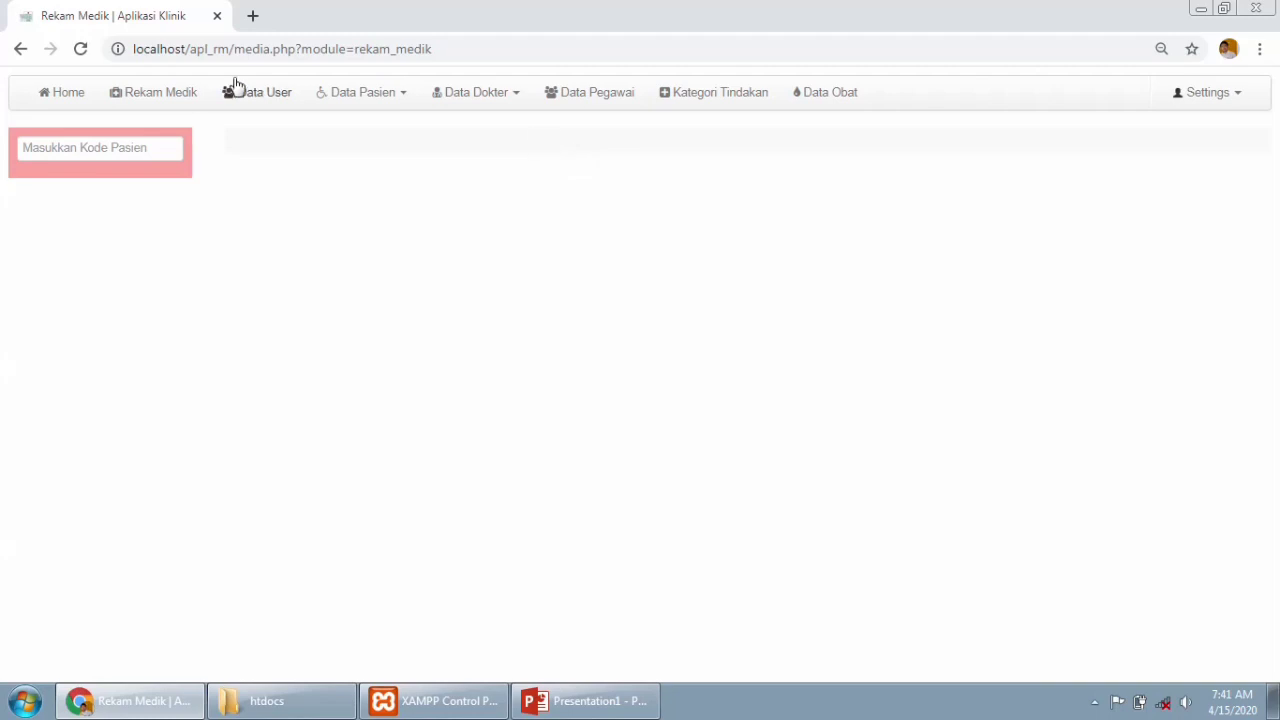
{"action": "left_click", "coordinate": [84, 100]}
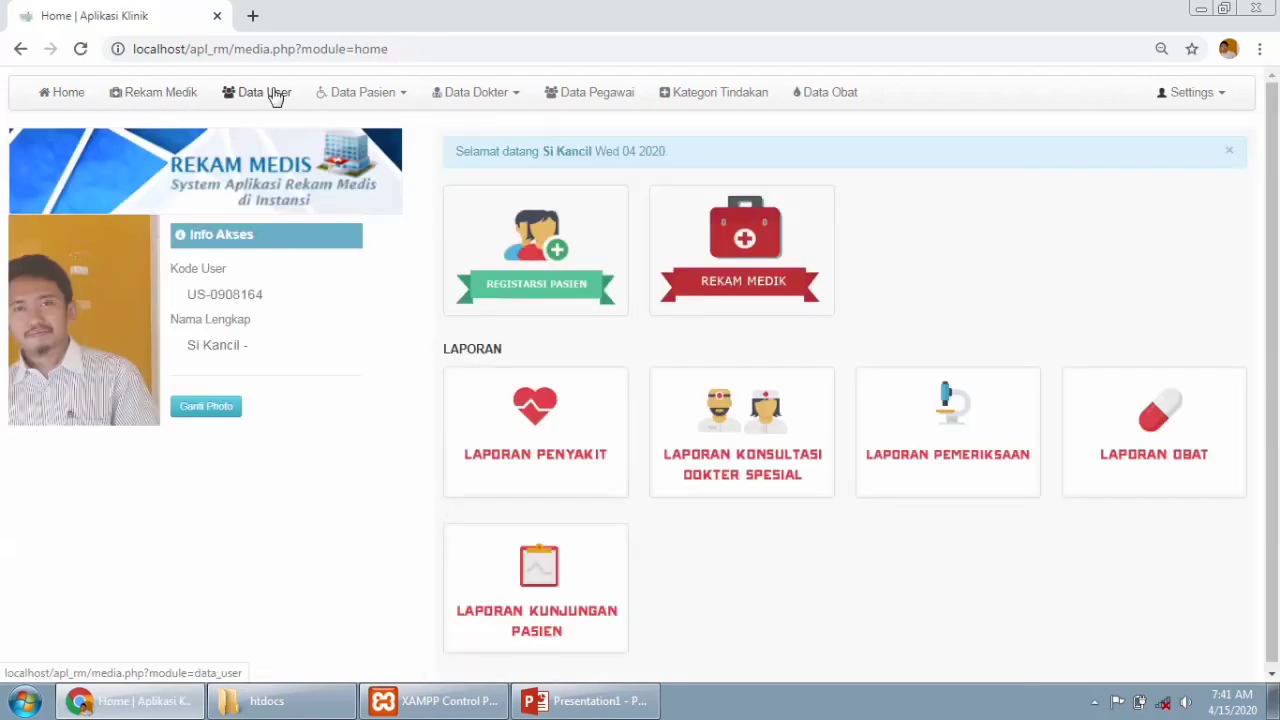
{"action": "left_click", "coordinate": [153, 96]}
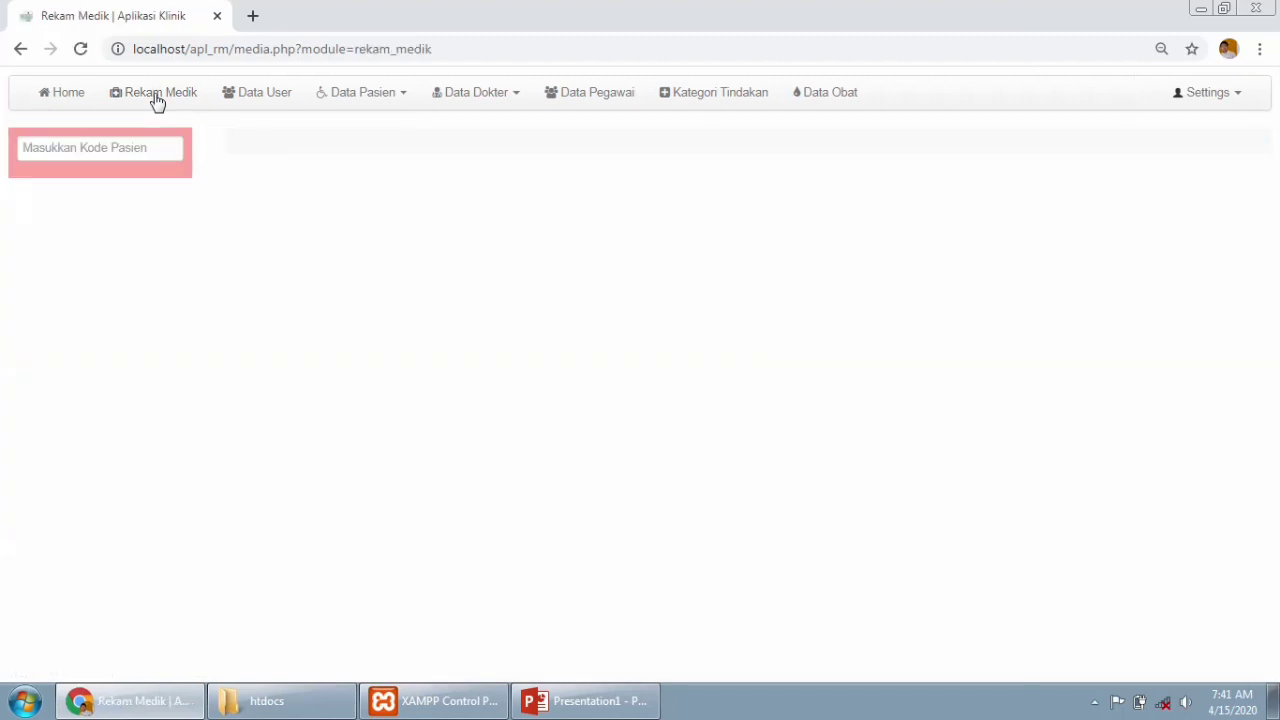
{"action": "left_click", "coordinate": [20, 50]}
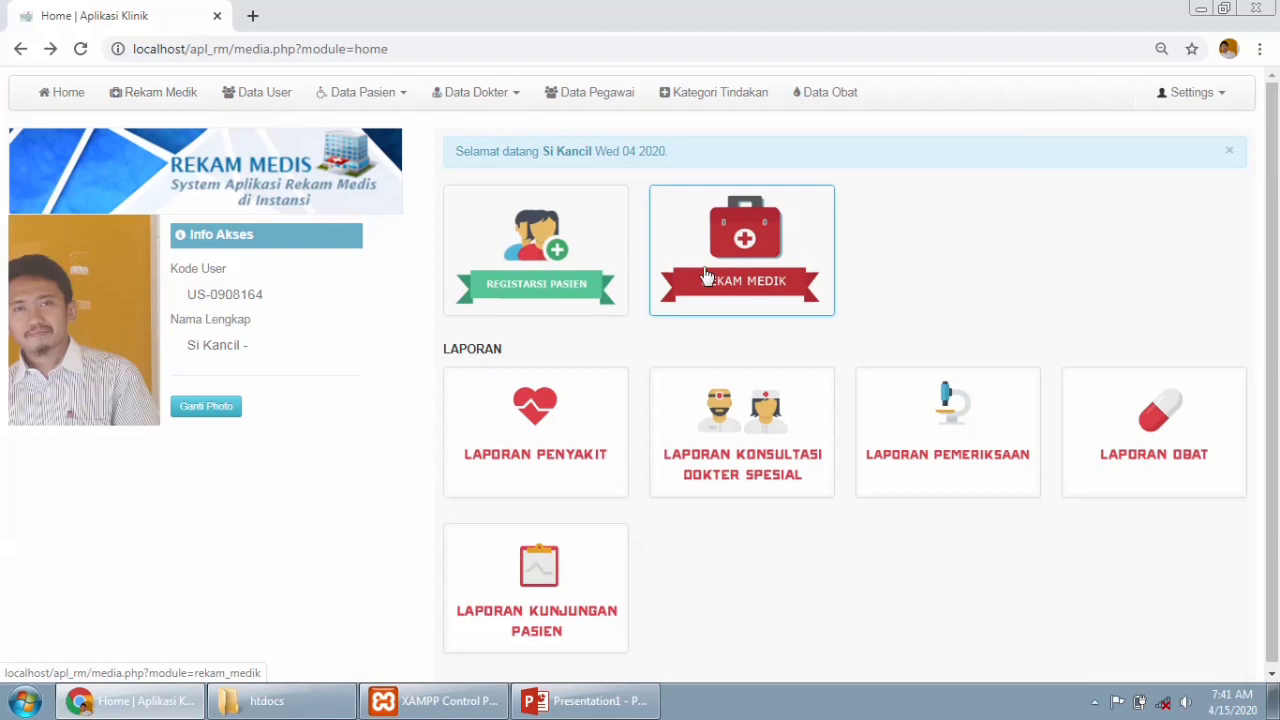
{"action": "left_click", "coordinate": [230, 100]}
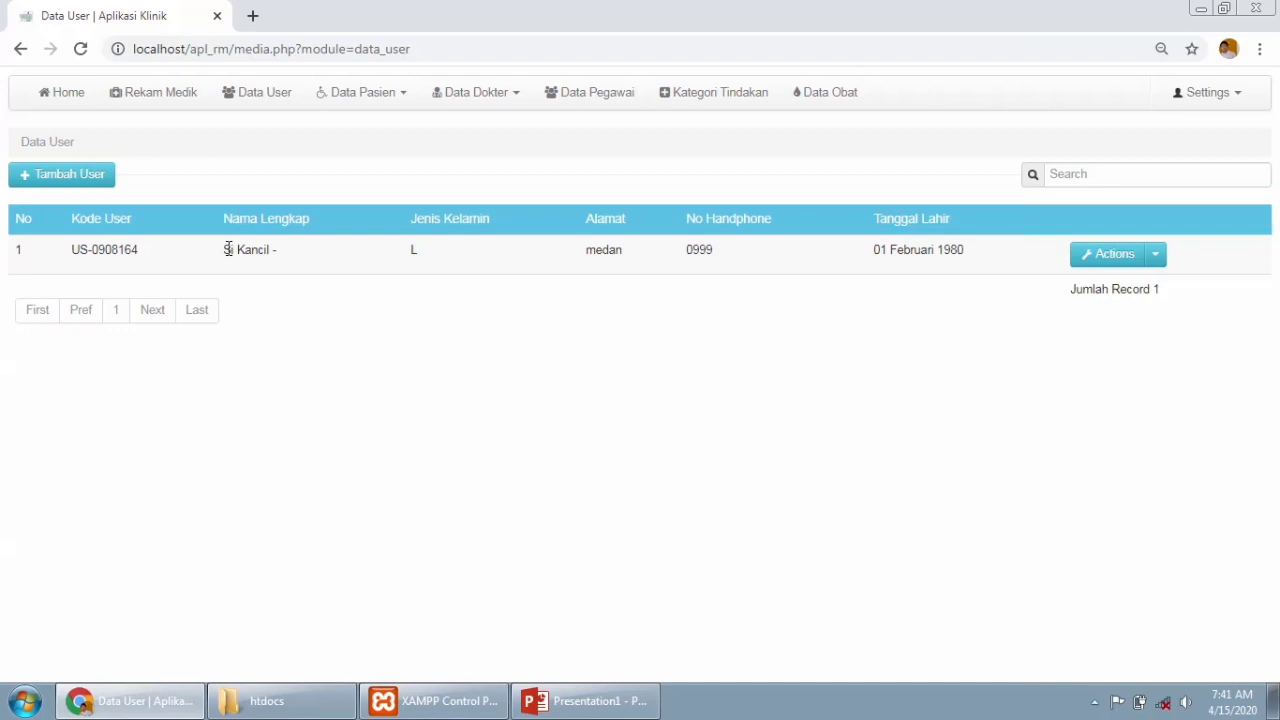
Start a new user with the first name, Laki-Laki gender and birth date 6 March 1997.
{"action": "left_click", "coordinate": [75, 186]}
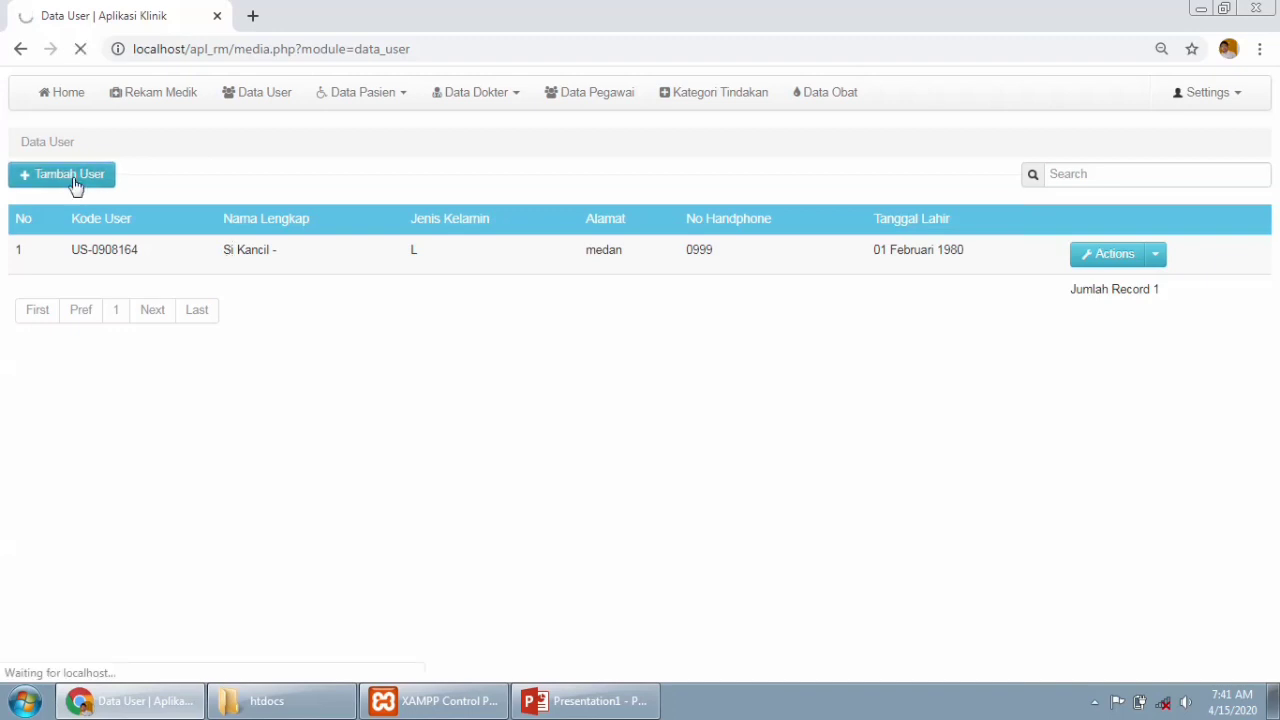
{"action": "left_click", "coordinate": [239, 244]}
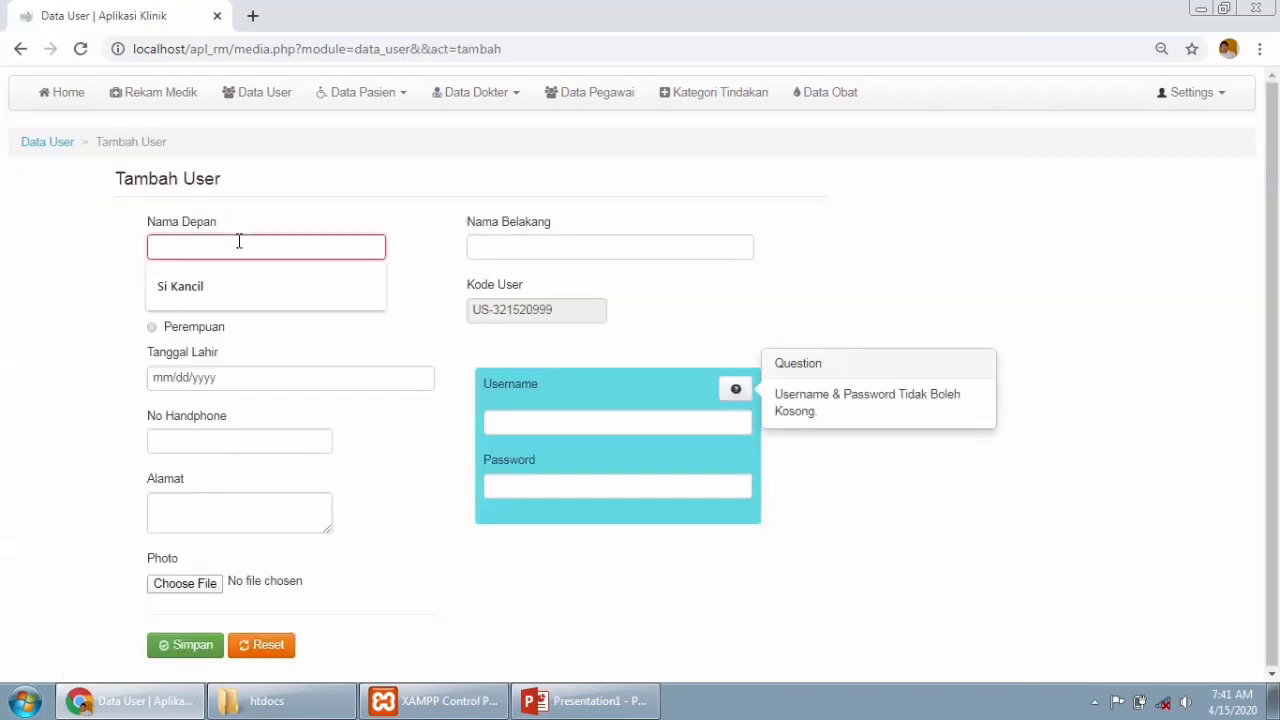
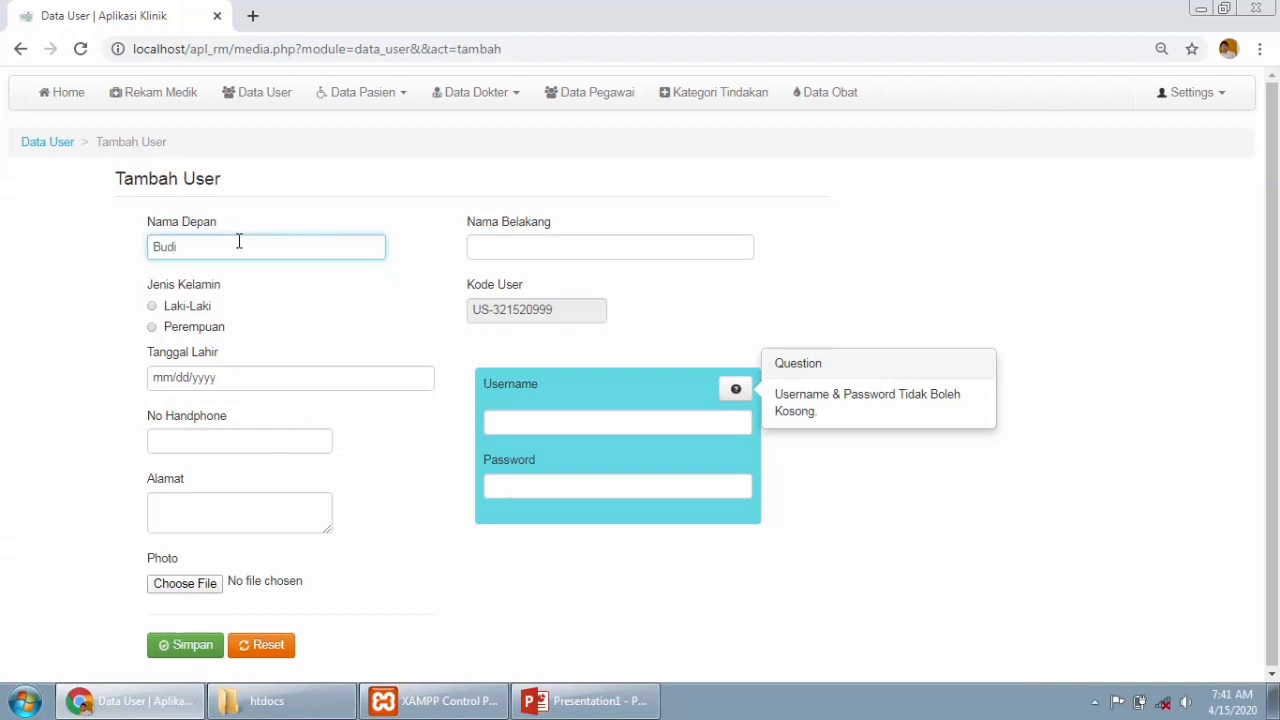
{"action": "left_click", "coordinate": [190, 308]}
{"action": "left_click", "coordinate": [252, 383]}
{"action": "left_click", "coordinate": [423, 381]}
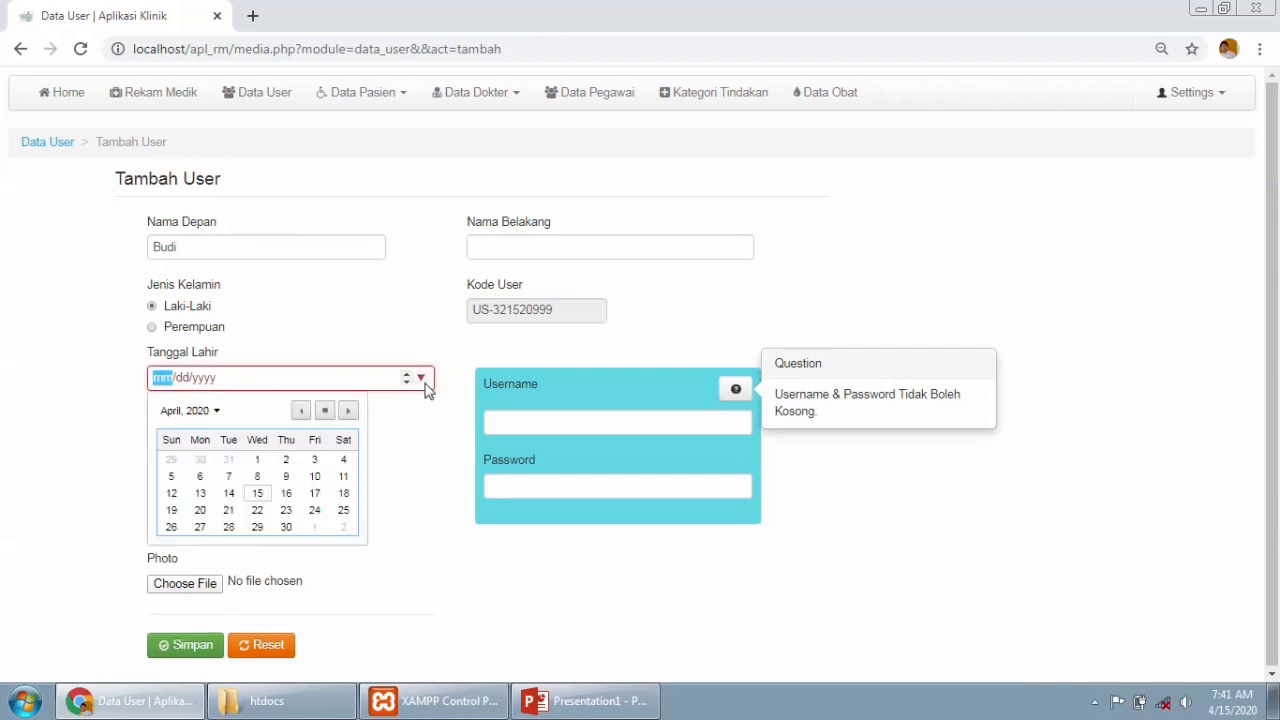
{"action": "left_click", "coordinate": [219, 413]}
{"action": "left_click_drag", "start_coordinate": [353, 485], "coordinate": [352, 432]}
{"action": "left_click", "coordinate": [217, 412]}
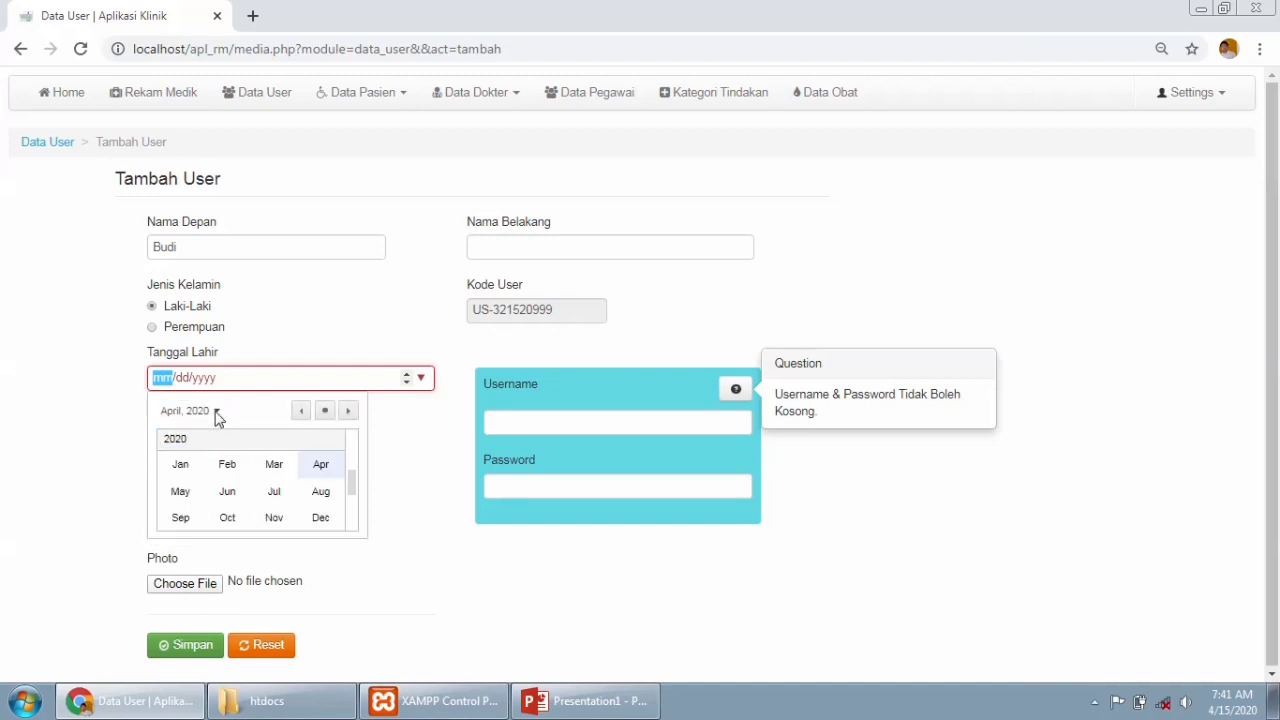
{"action": "left_click_drag", "start_coordinate": [349, 486], "coordinate": [352, 450]}
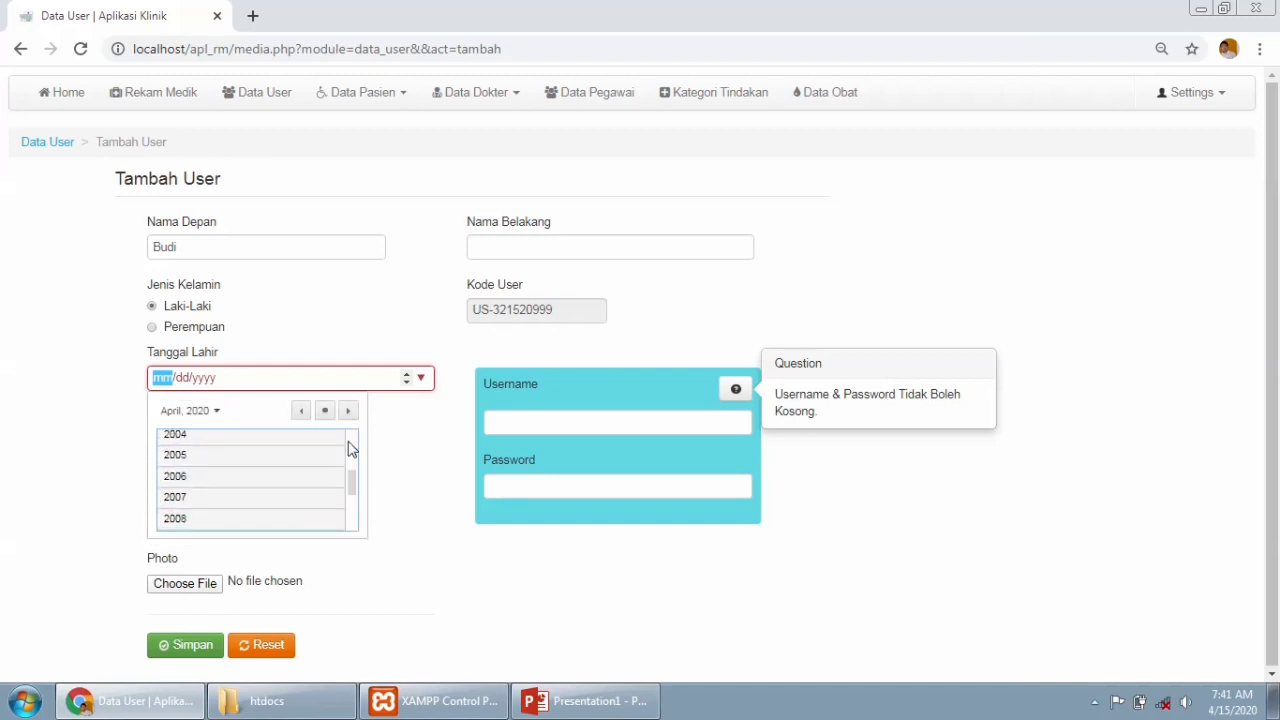
{"action": "scroll", "coordinate": [351, 452], "scroll_direction": "up", "scroll_amount": 5}
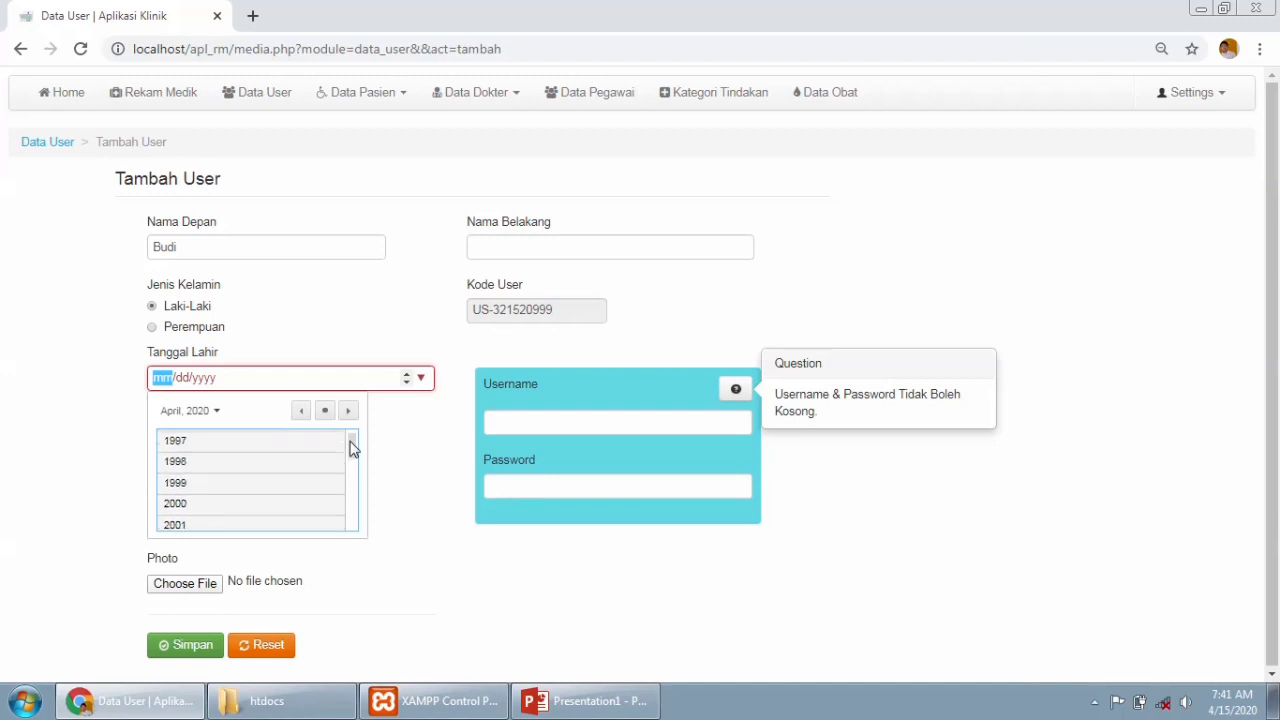
{"action": "left_click", "coordinate": [293, 458]}
{"action": "left_click", "coordinate": [285, 462]}
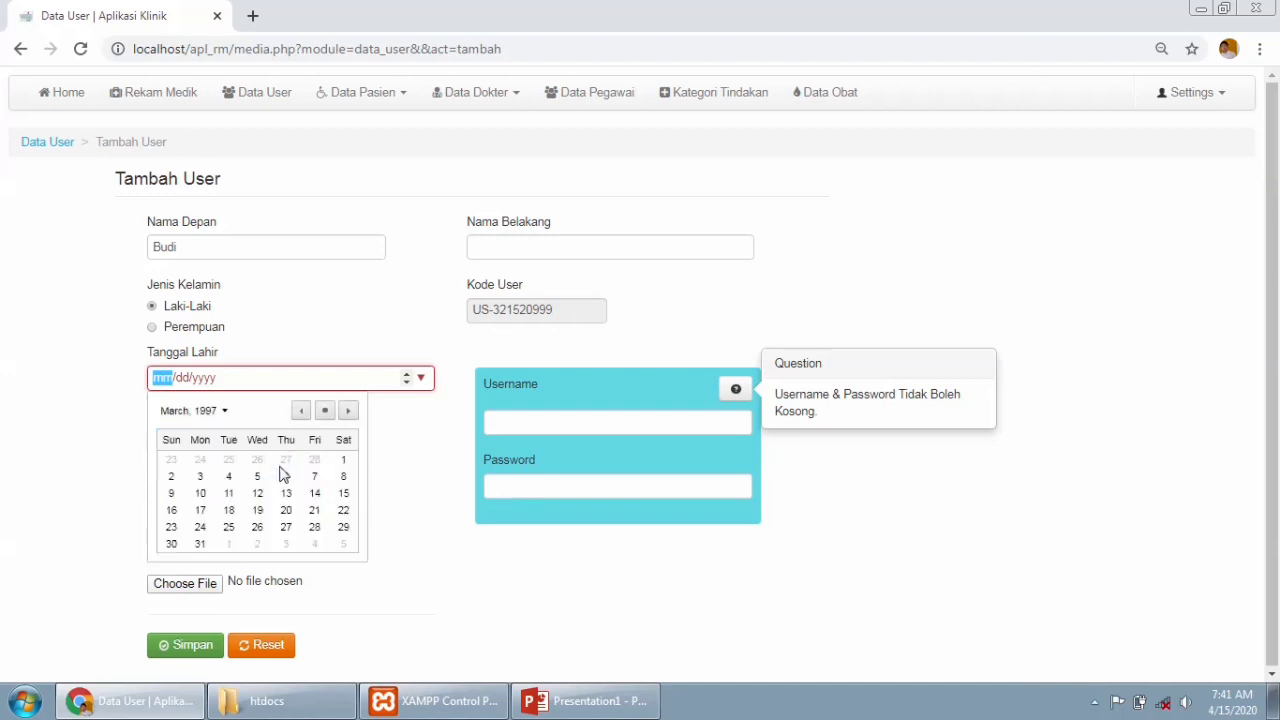
{"action": "left_click", "coordinate": [285, 477]}
Fill in the phone number, address, last name, username and password, and save the user.
{"action": "left_click", "coordinate": [262, 447]}
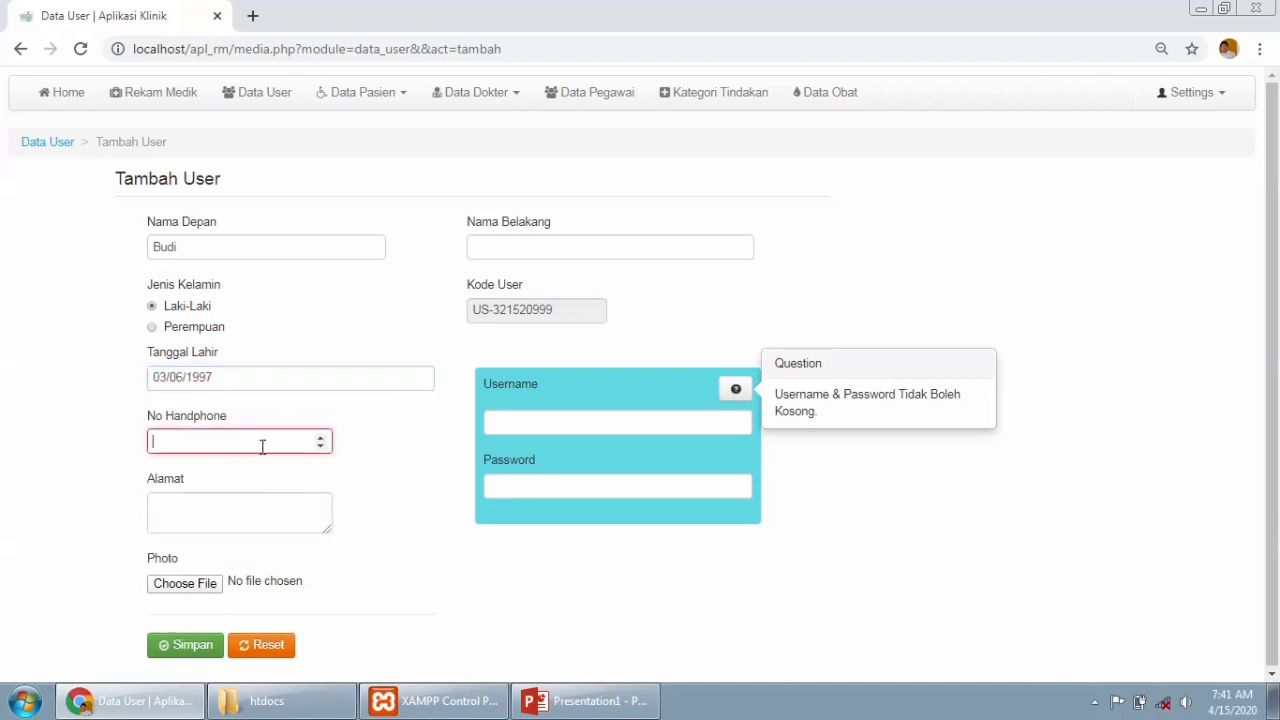
{"action": "left_click", "coordinate": [249, 521]}
{"action": "type", "text": "sukoharjo"}
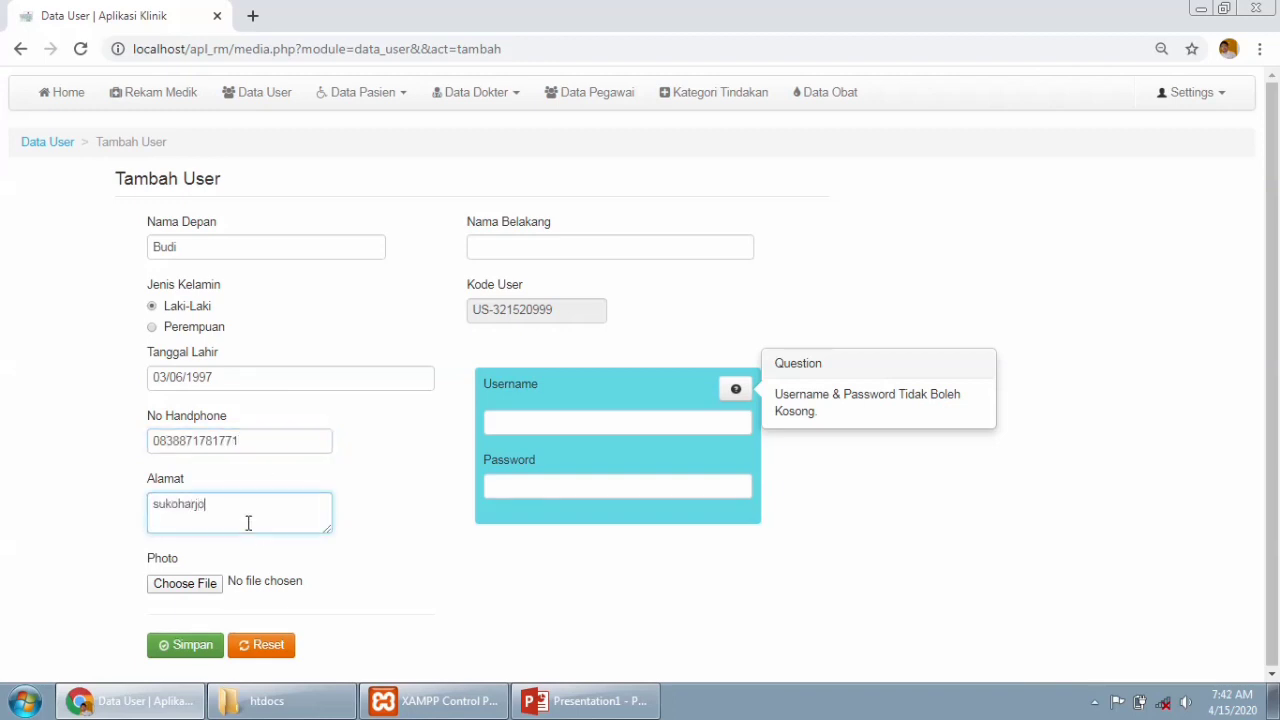
{"action": "left_click", "coordinate": [504, 252]}
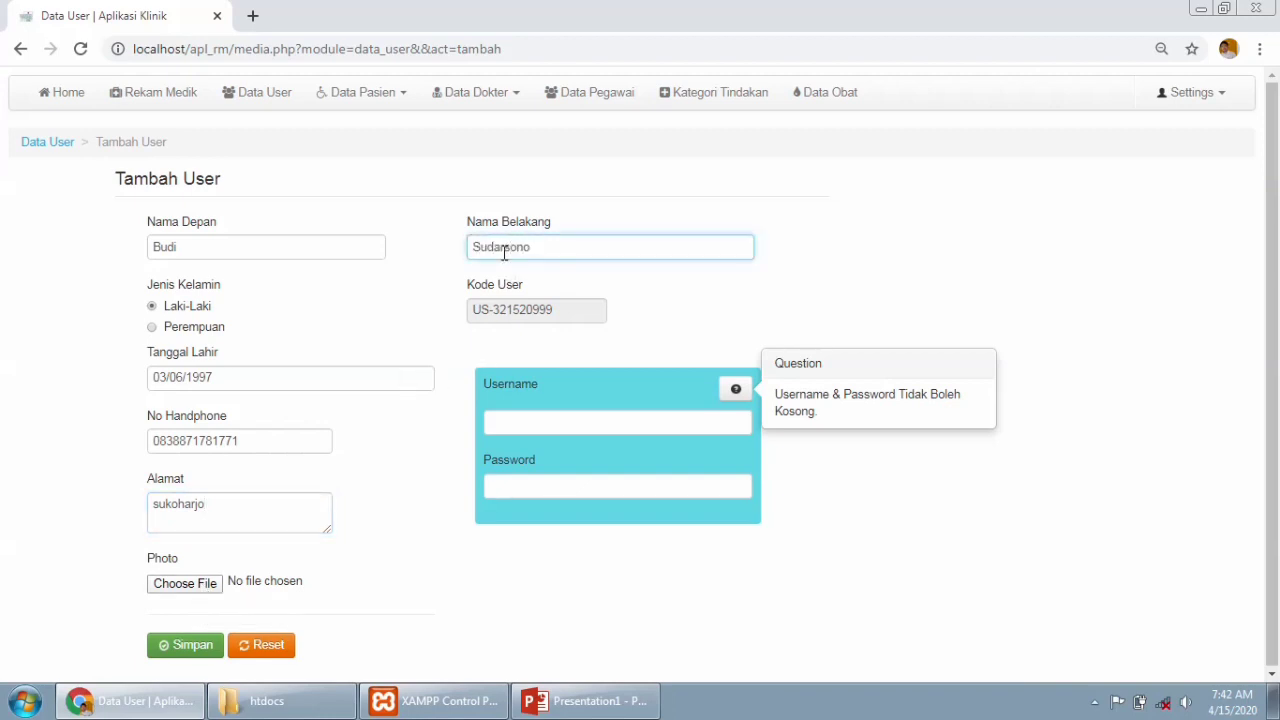
{"action": "left_click", "coordinate": [721, 422]}
{"action": "type", "text": "budi"}
{"action": "left_click", "coordinate": [674, 492]}
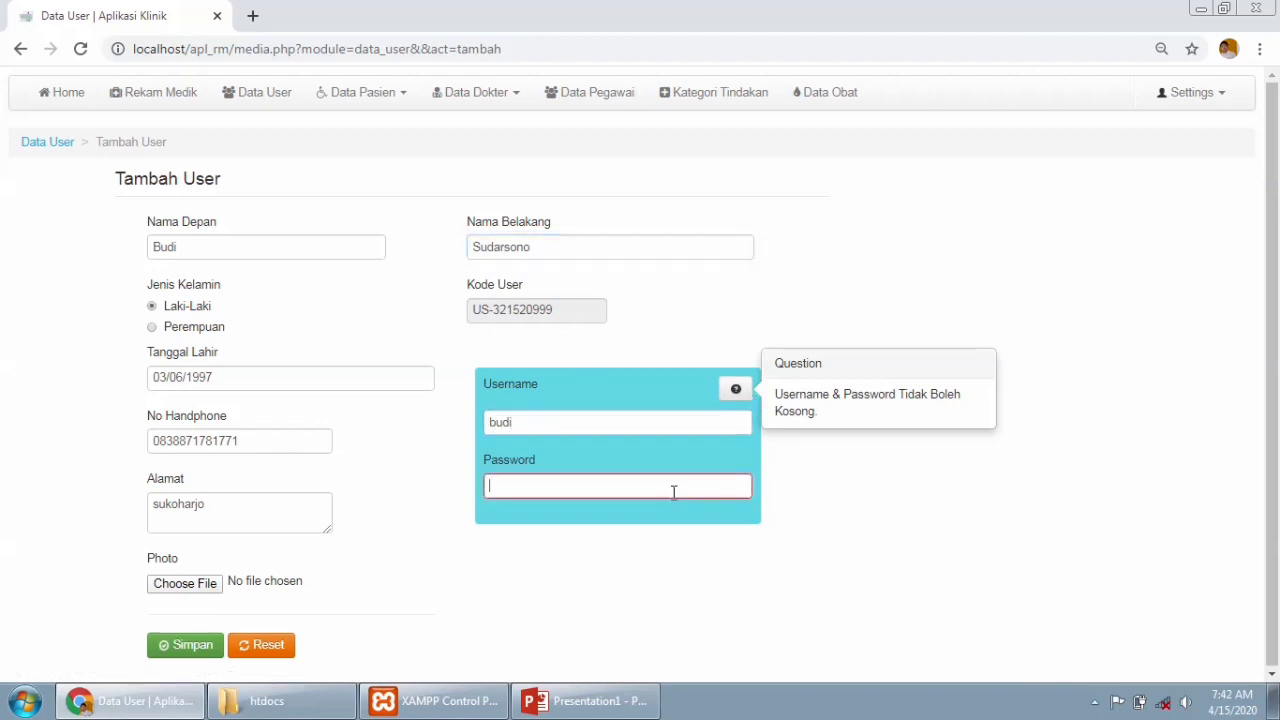
{"action": "type", "text": "bu"}
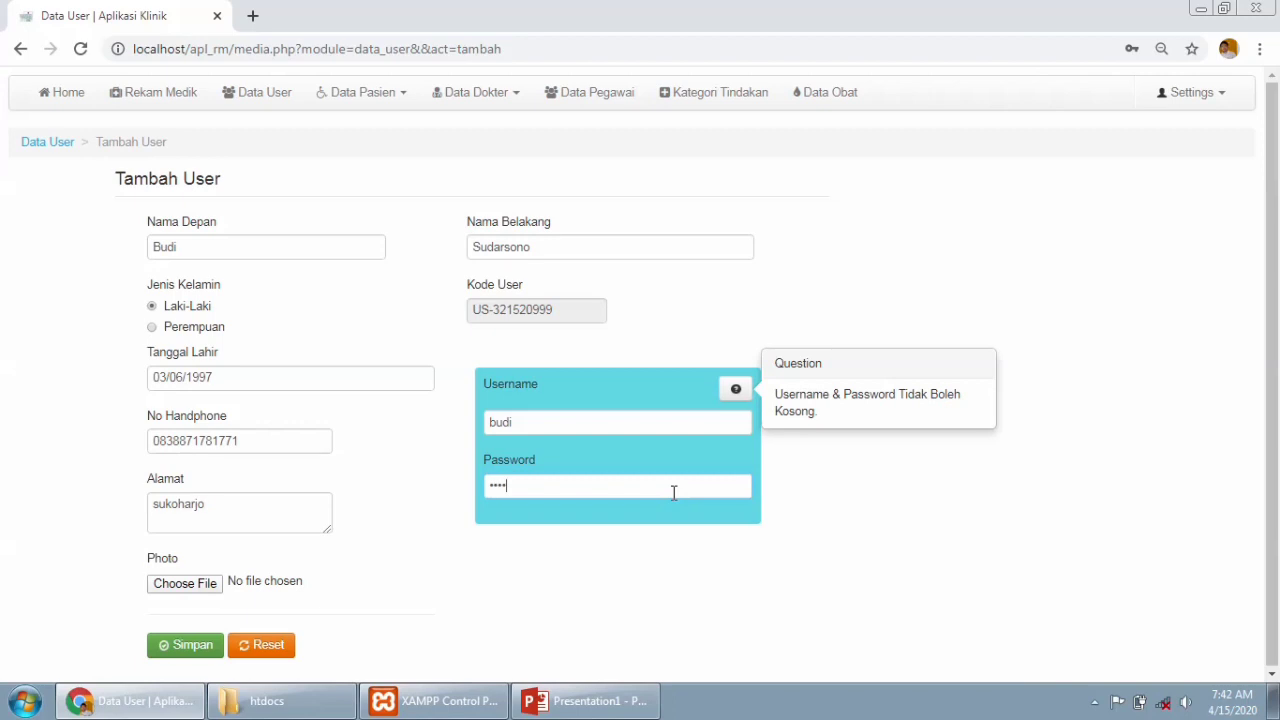
{"action": "left_click", "coordinate": [186, 647]}
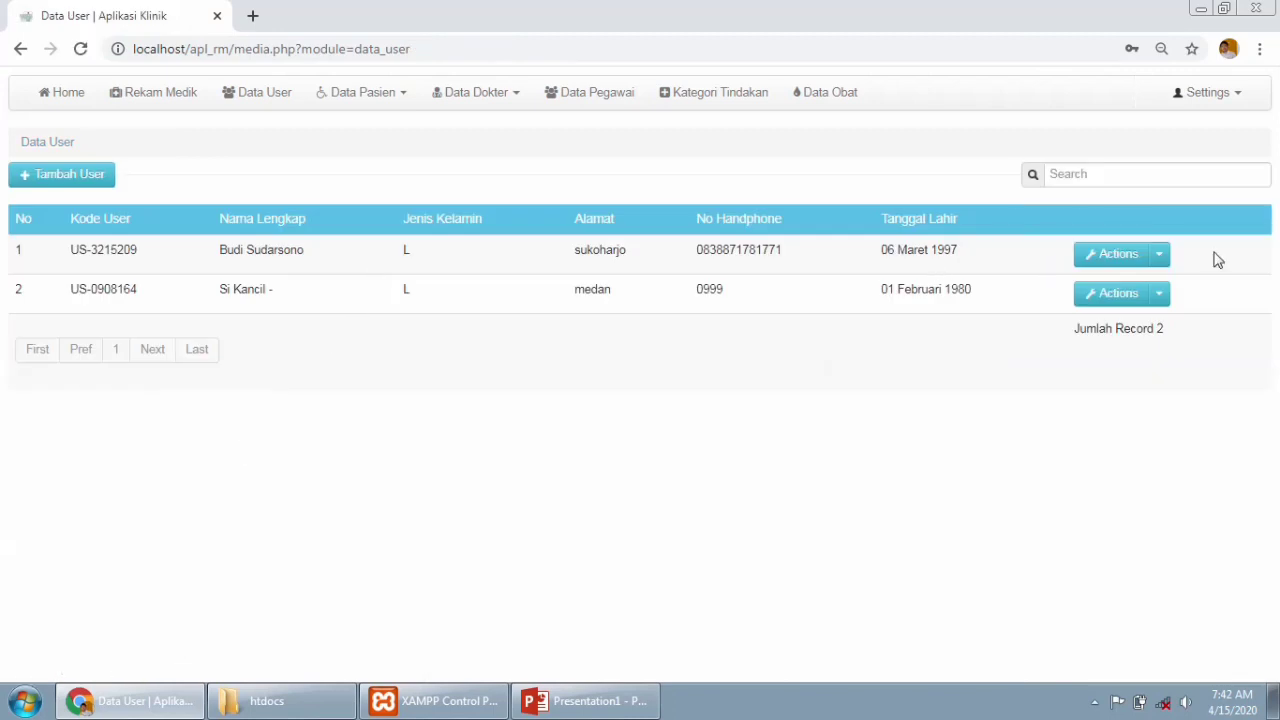
{"action": "left_click", "coordinate": [1163, 256]}
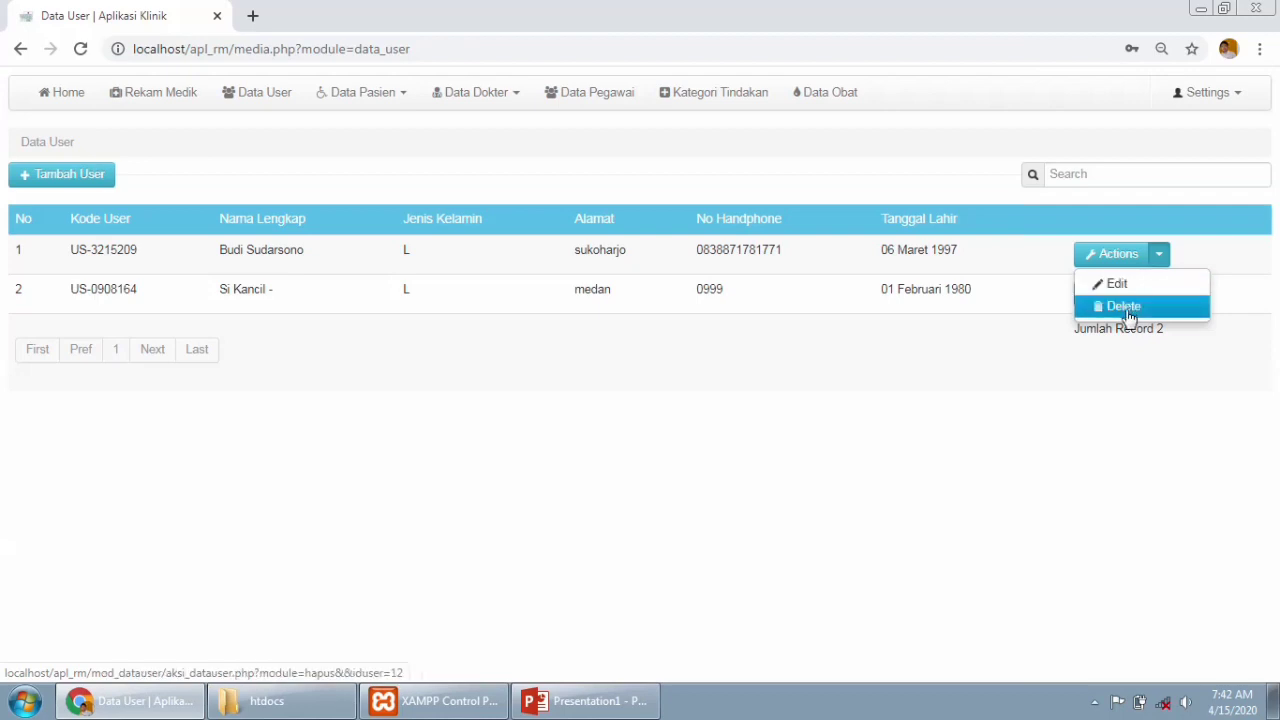
{"action": "left_click", "coordinate": [1125, 308]}
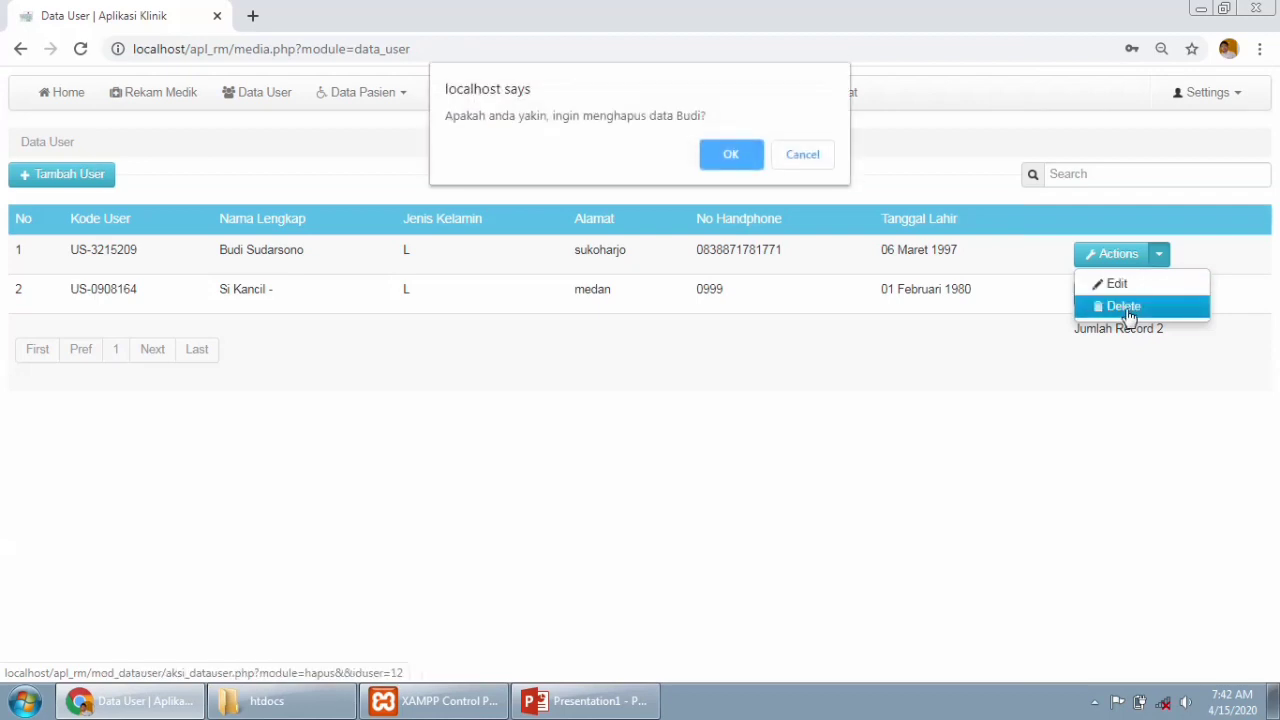
{"action": "left_click", "coordinate": [712, 148]}
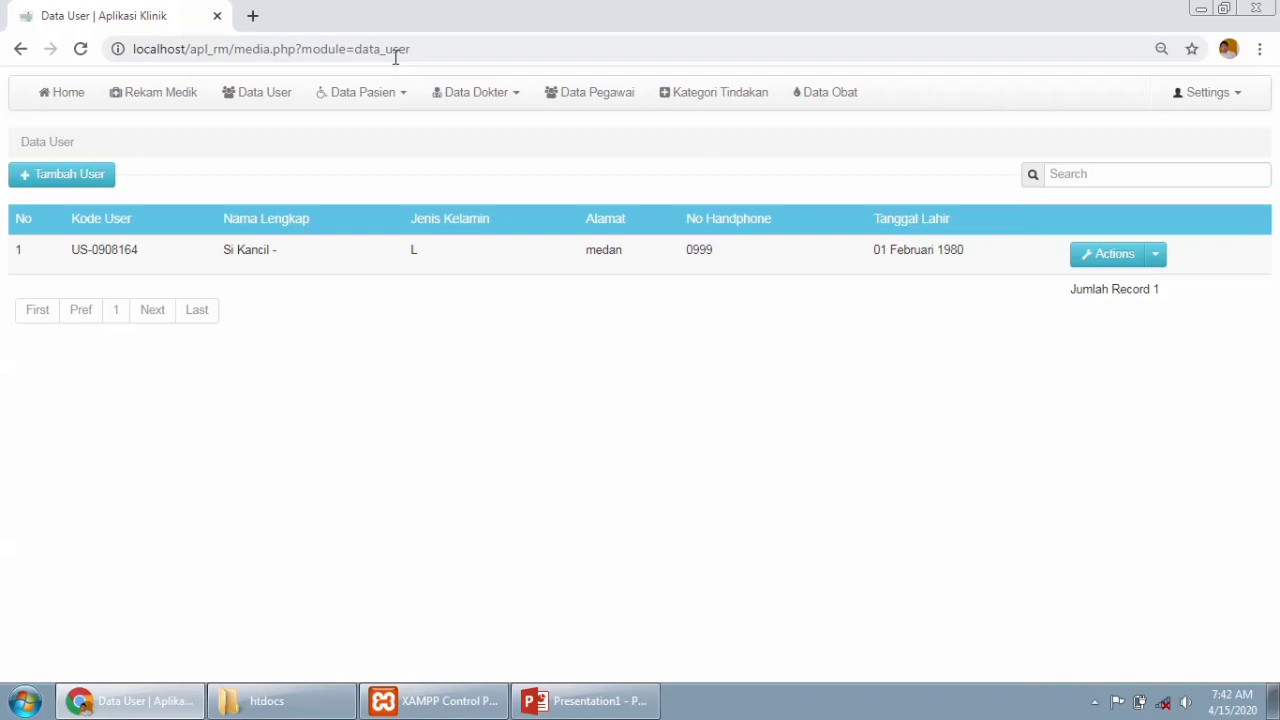
Browse the patient list and its Tambah Pasien form, then open Data Pasien Tanggungan.
{"action": "left_click", "coordinate": [410, 96]}
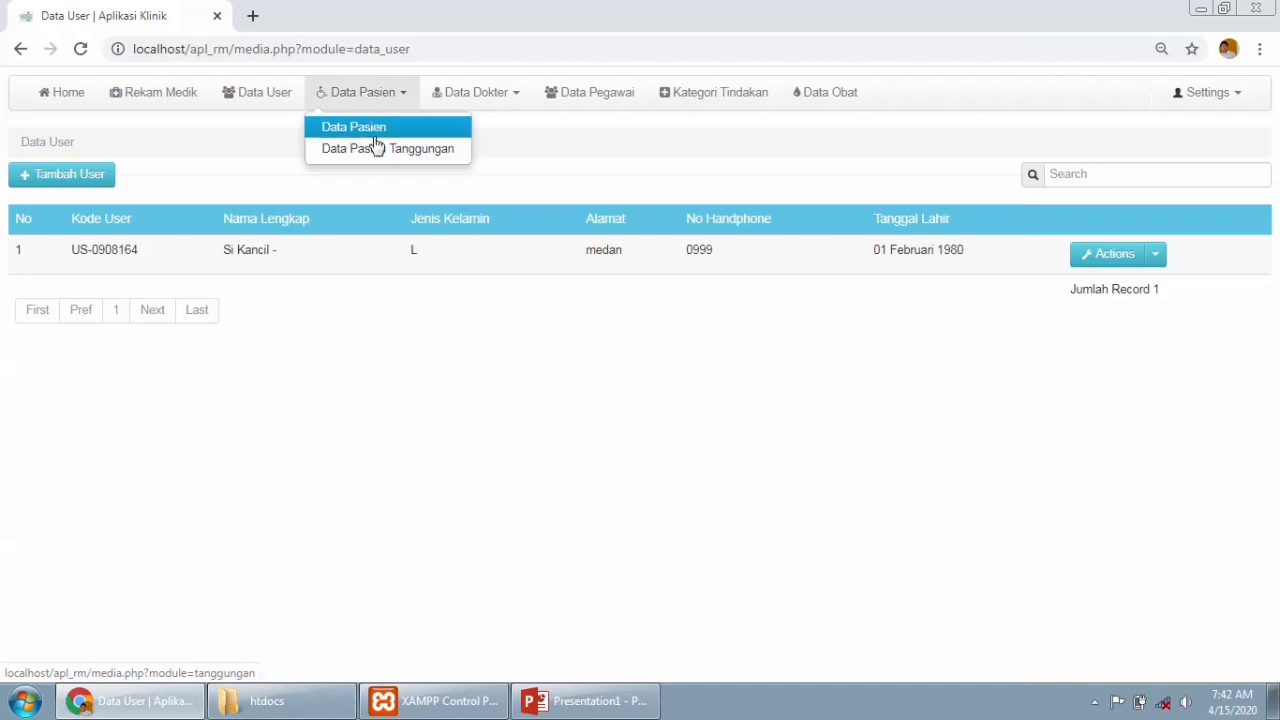
{"action": "left_click", "coordinate": [368, 131]}
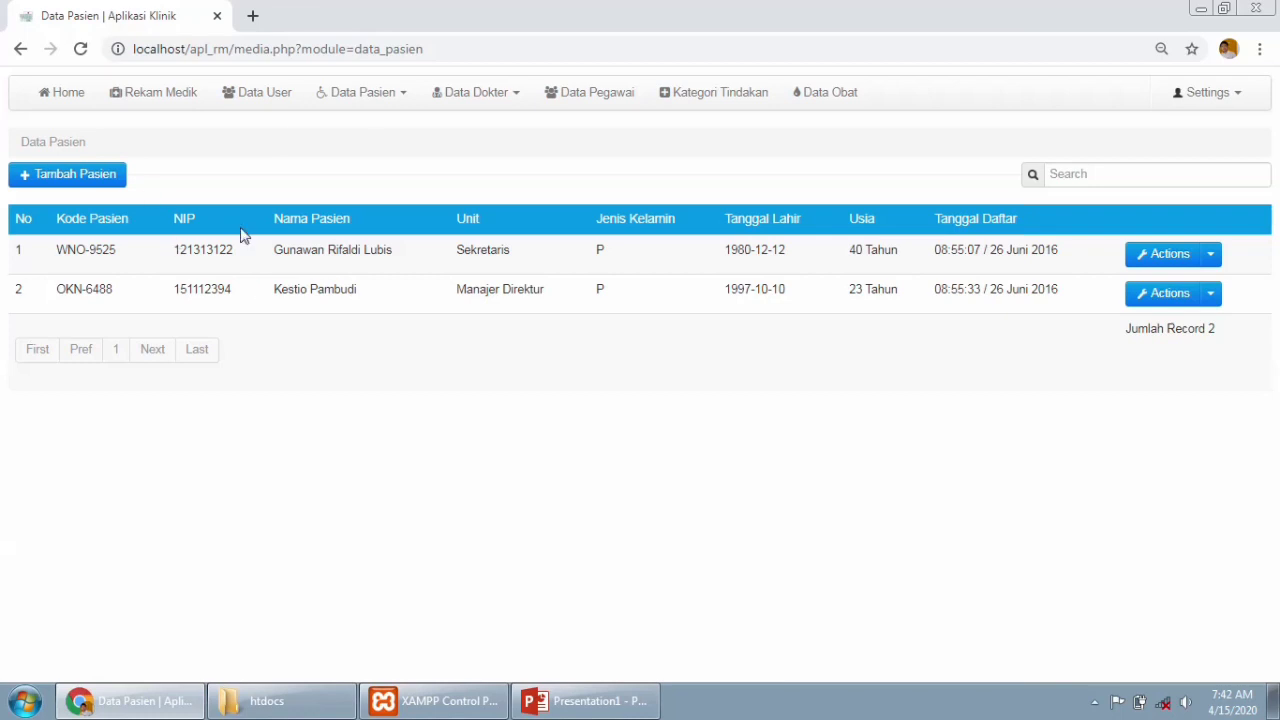
{"action": "left_click", "coordinate": [106, 177]}
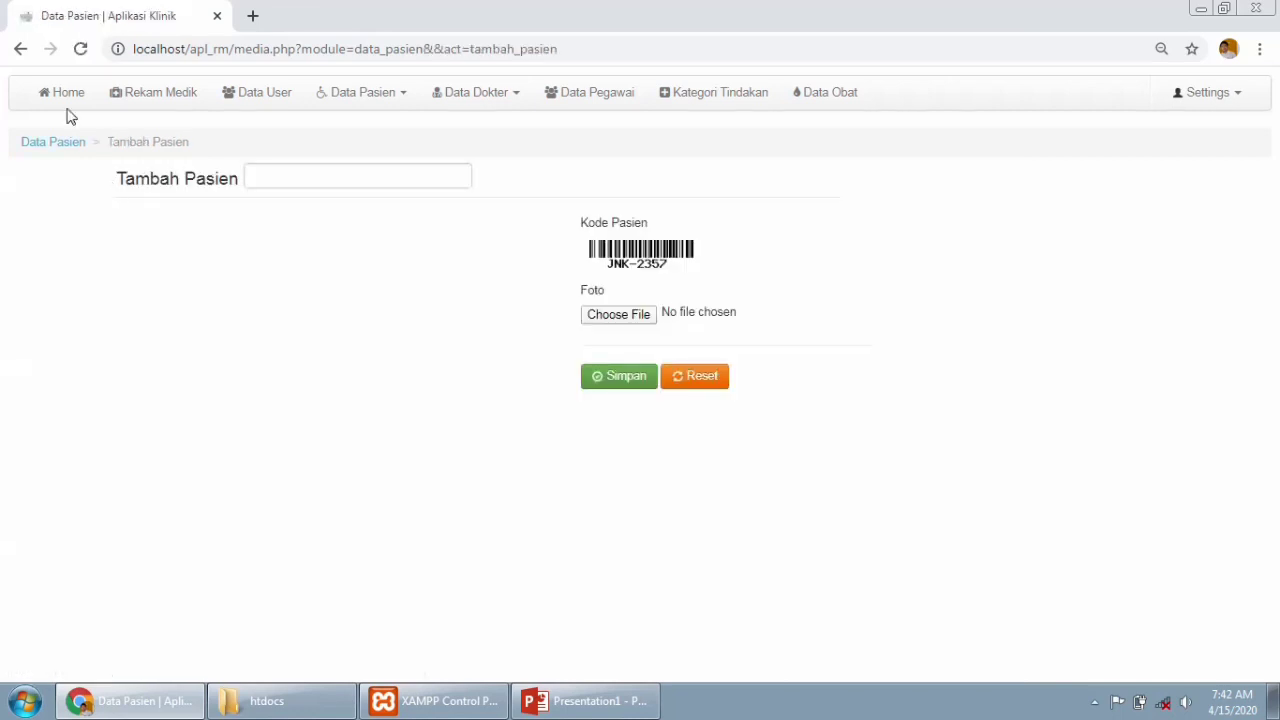
{"action": "left_click", "coordinate": [22, 49]}
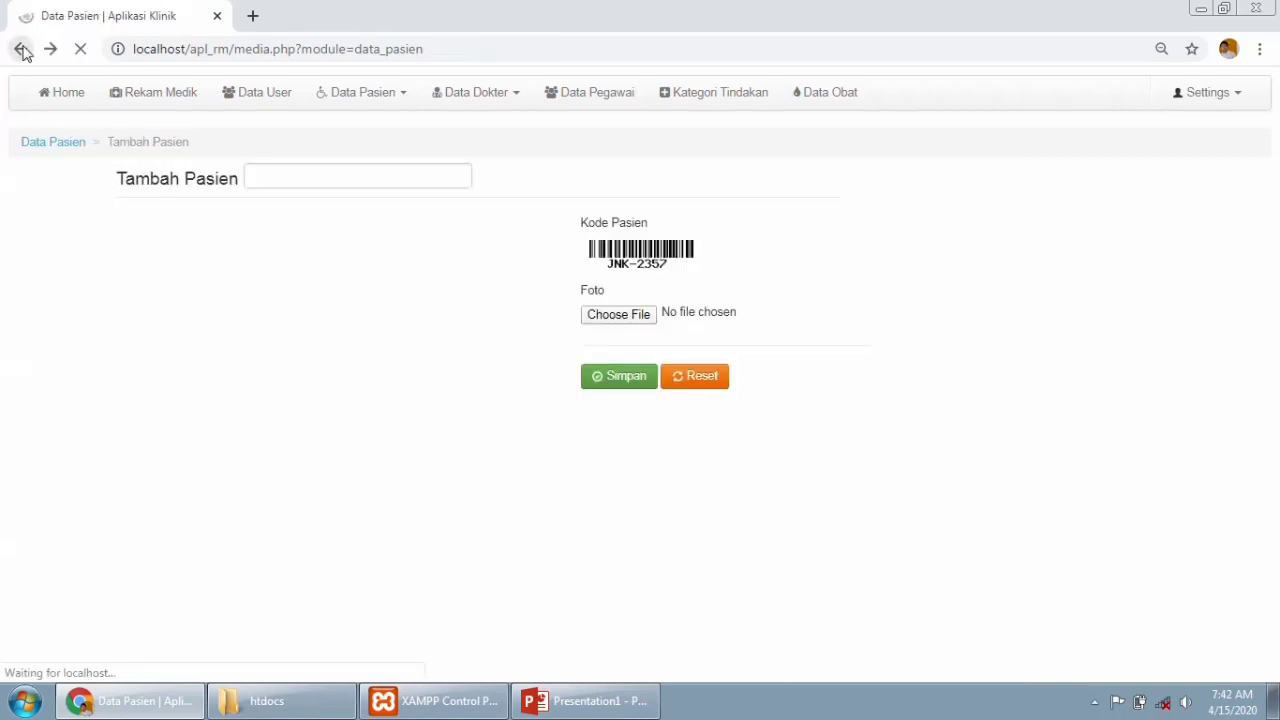
{"action": "left_click", "coordinate": [403, 100]}
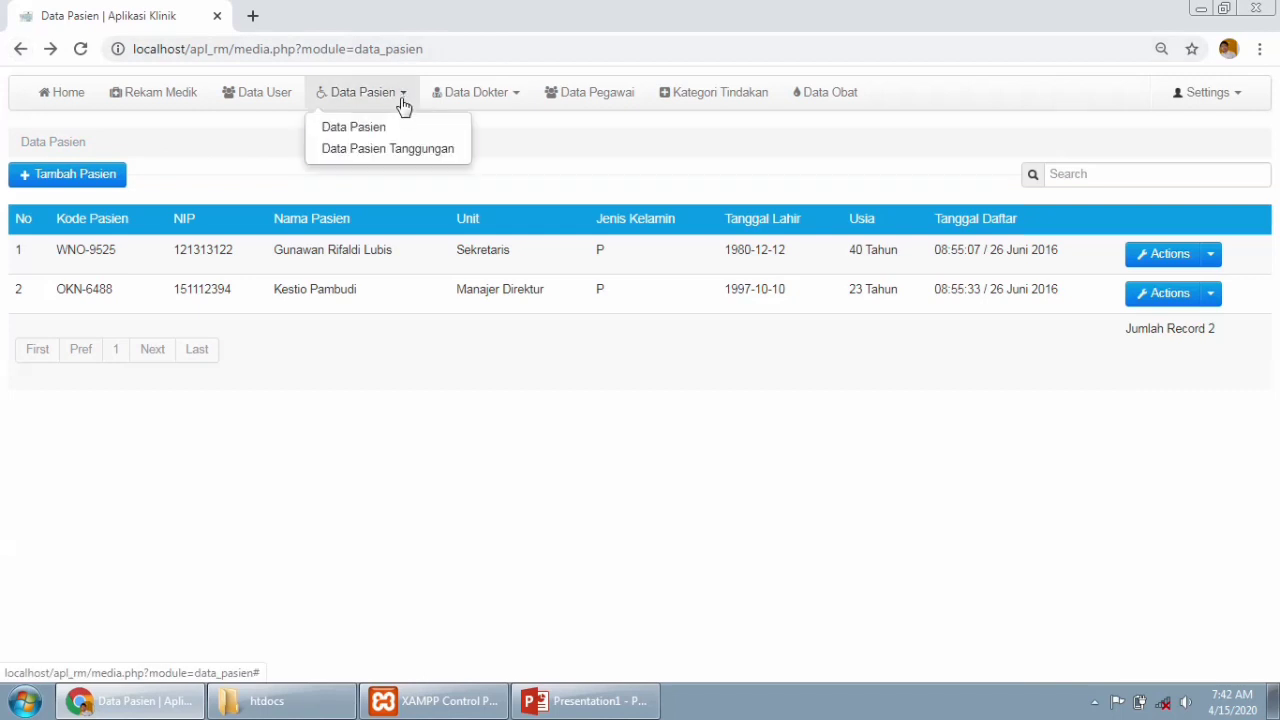
{"action": "left_click", "coordinate": [396, 152]}
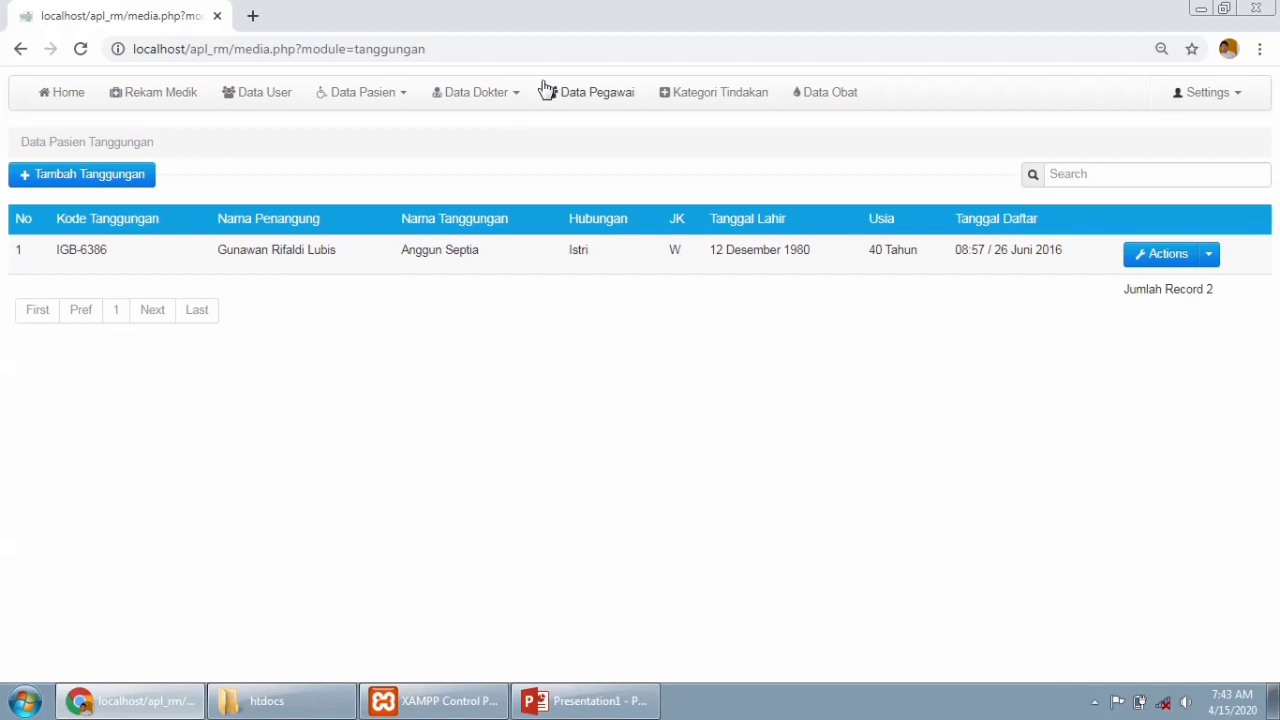
Open the doctor list and look through the Tambah Dokter form fields without saving.
{"action": "left_click", "coordinate": [518, 97]}
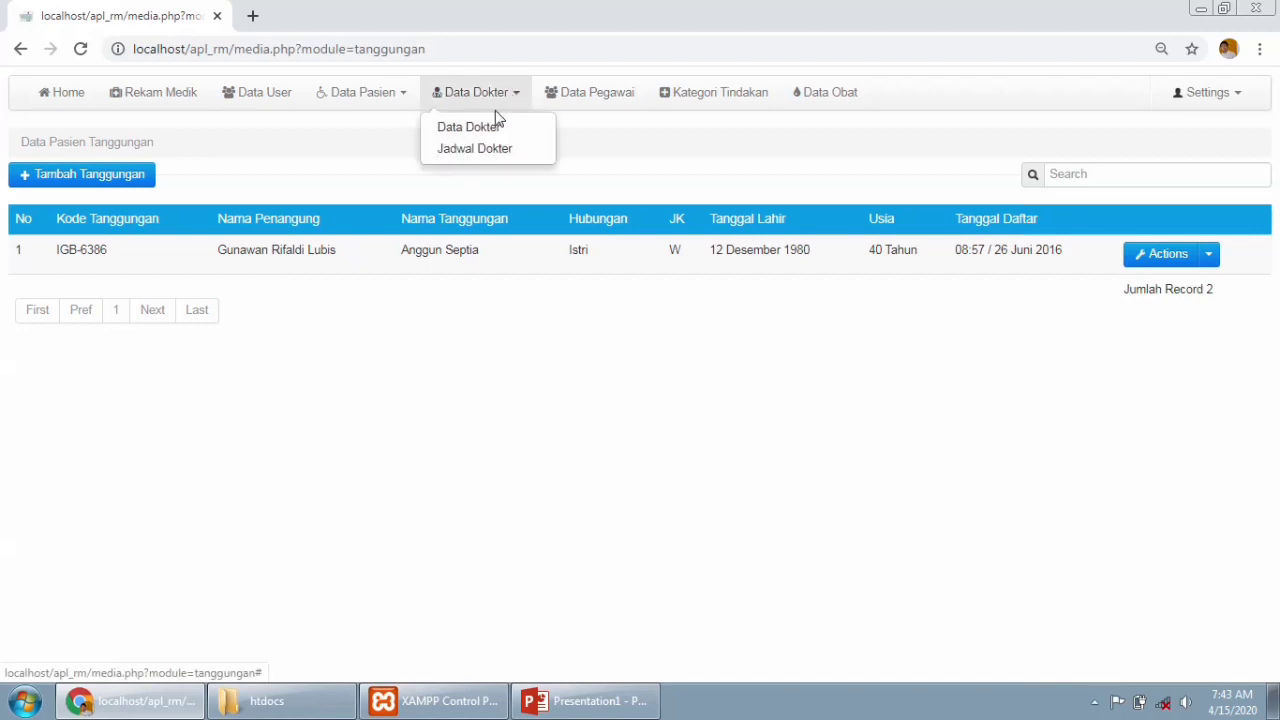
{"action": "left_click", "coordinate": [474, 130]}
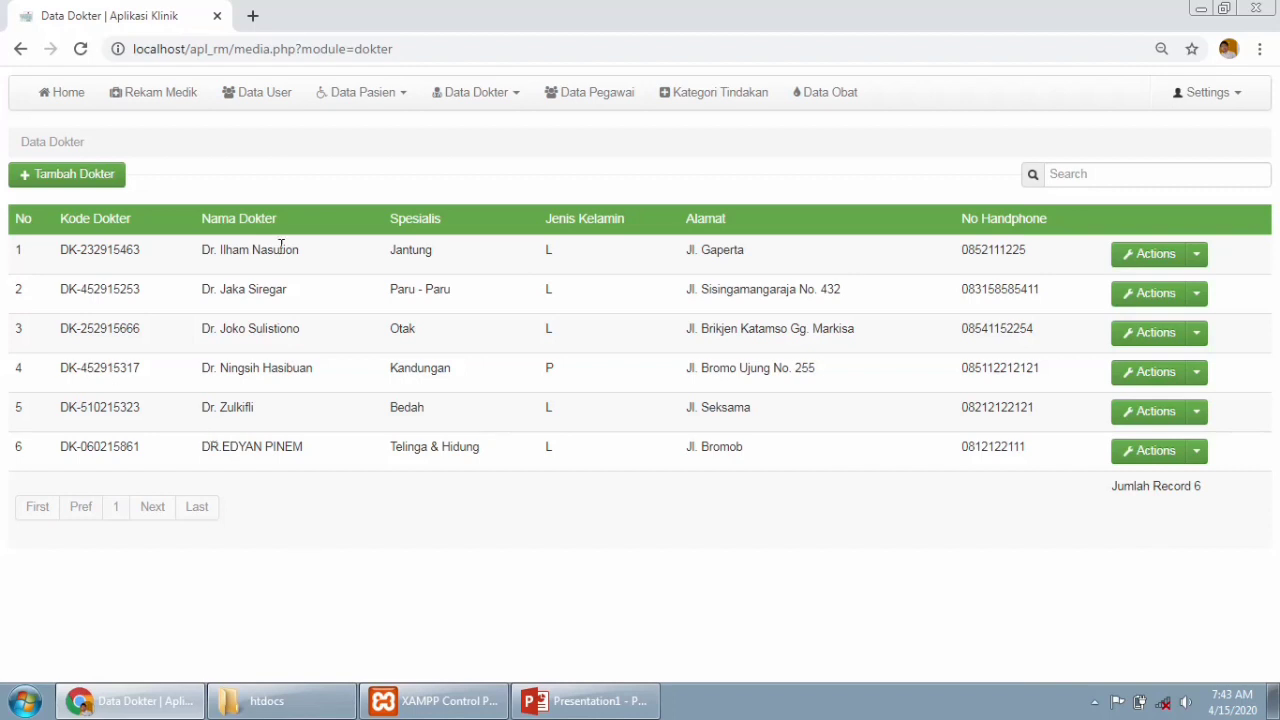
{"action": "left_click", "coordinate": [60, 175]}
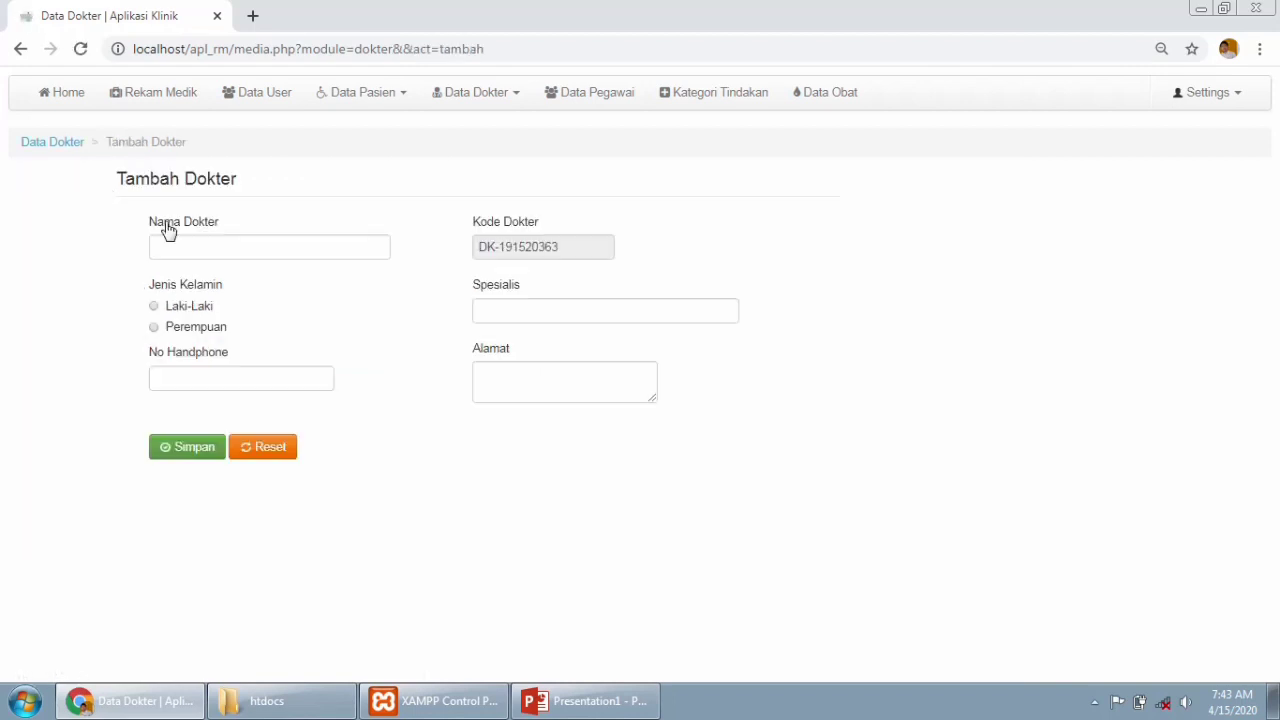
{"action": "left_click", "coordinate": [174, 249]}
{"action": "left_click", "coordinate": [175, 379]}
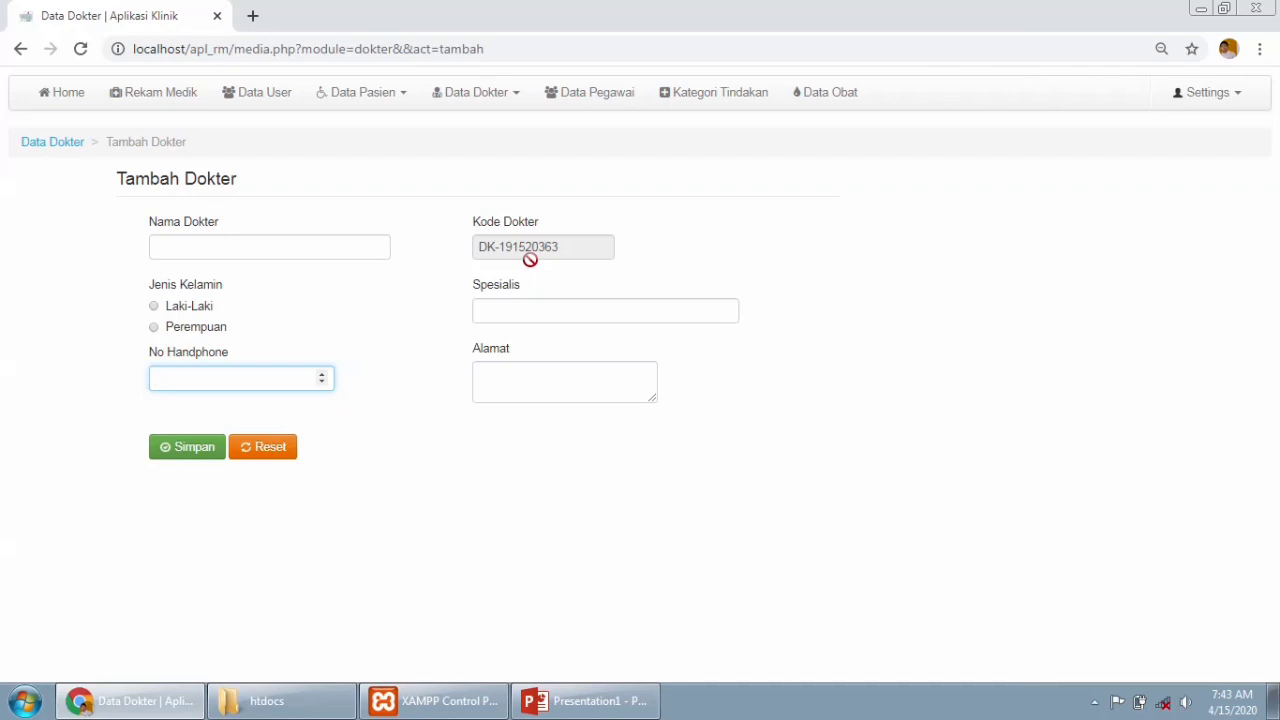
{"action": "left_click", "coordinate": [516, 318]}
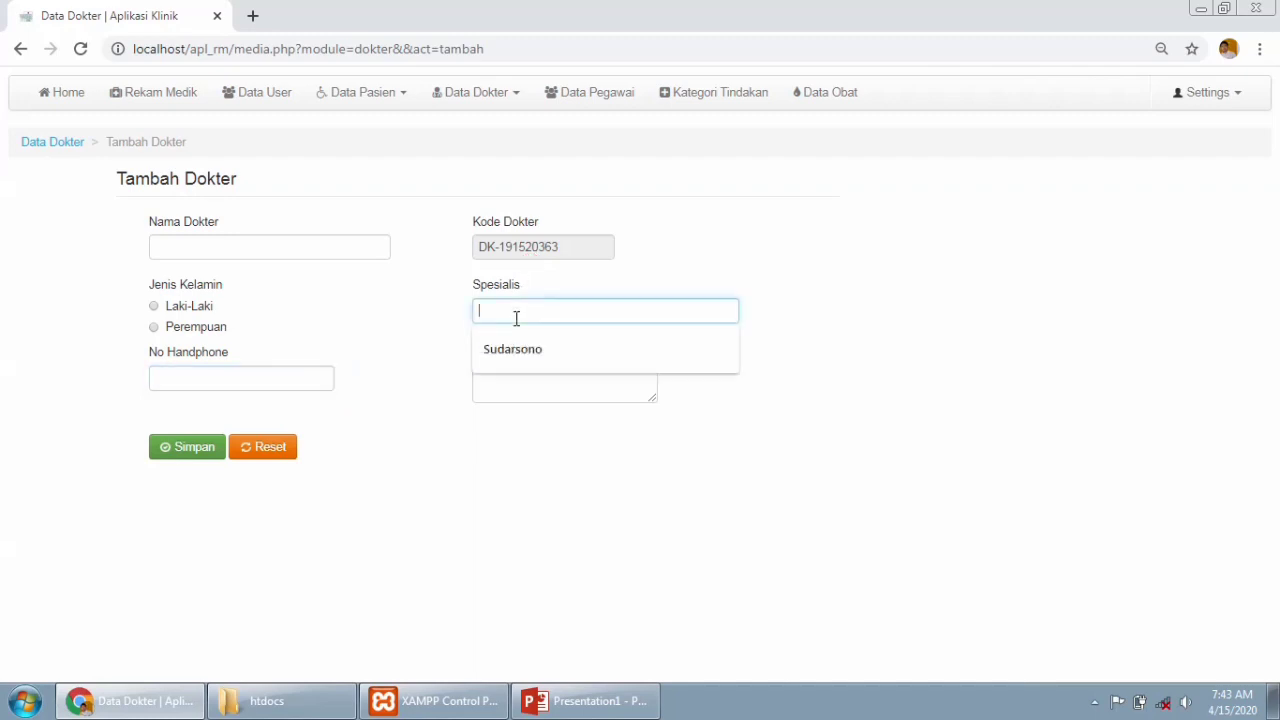
{"action": "left_click", "coordinate": [502, 386]}
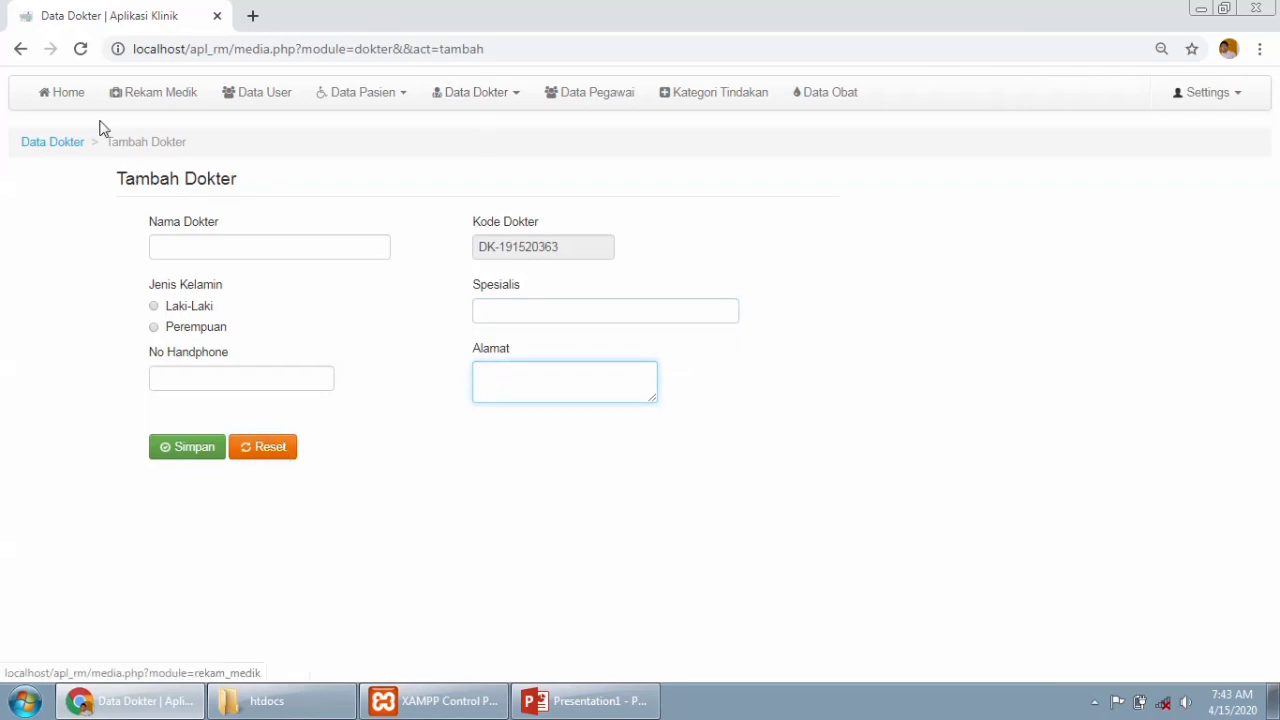
{"action": "left_click", "coordinate": [22, 49]}
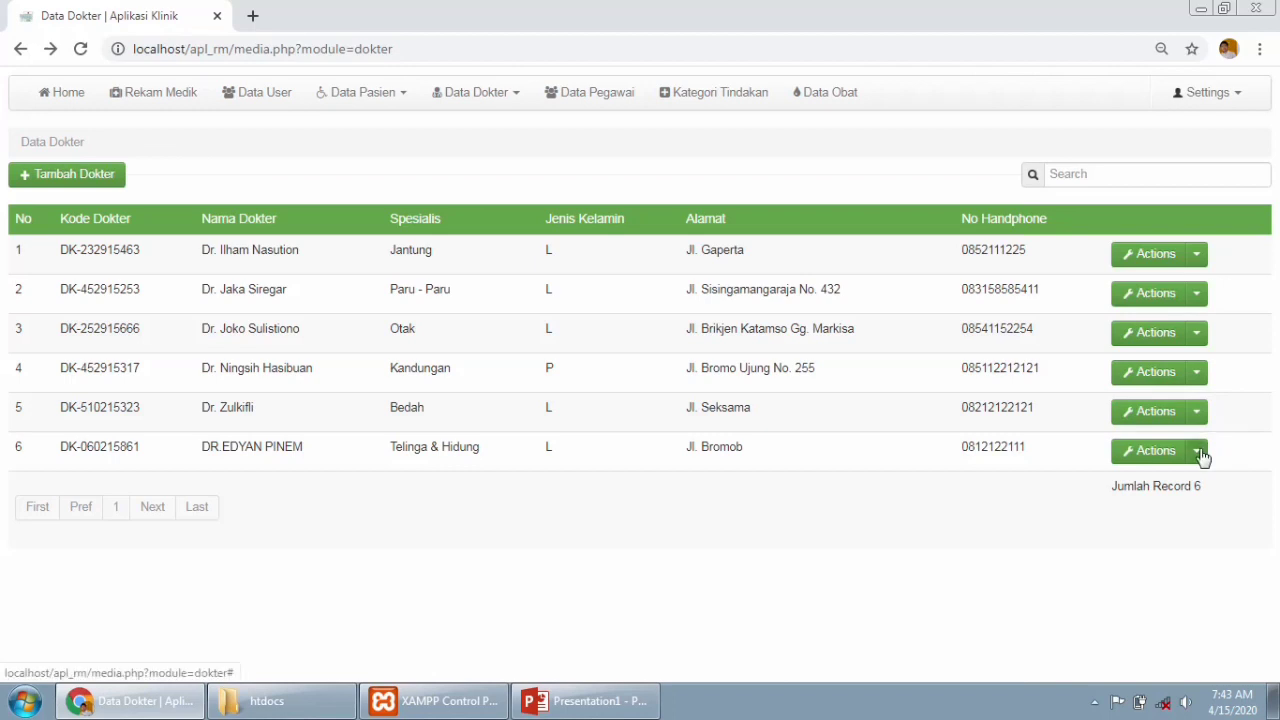
Check the sixth doctor's edit/delete options, then go to the Jadwal Dokter page.
{"action": "left_click", "coordinate": [1200, 453]}
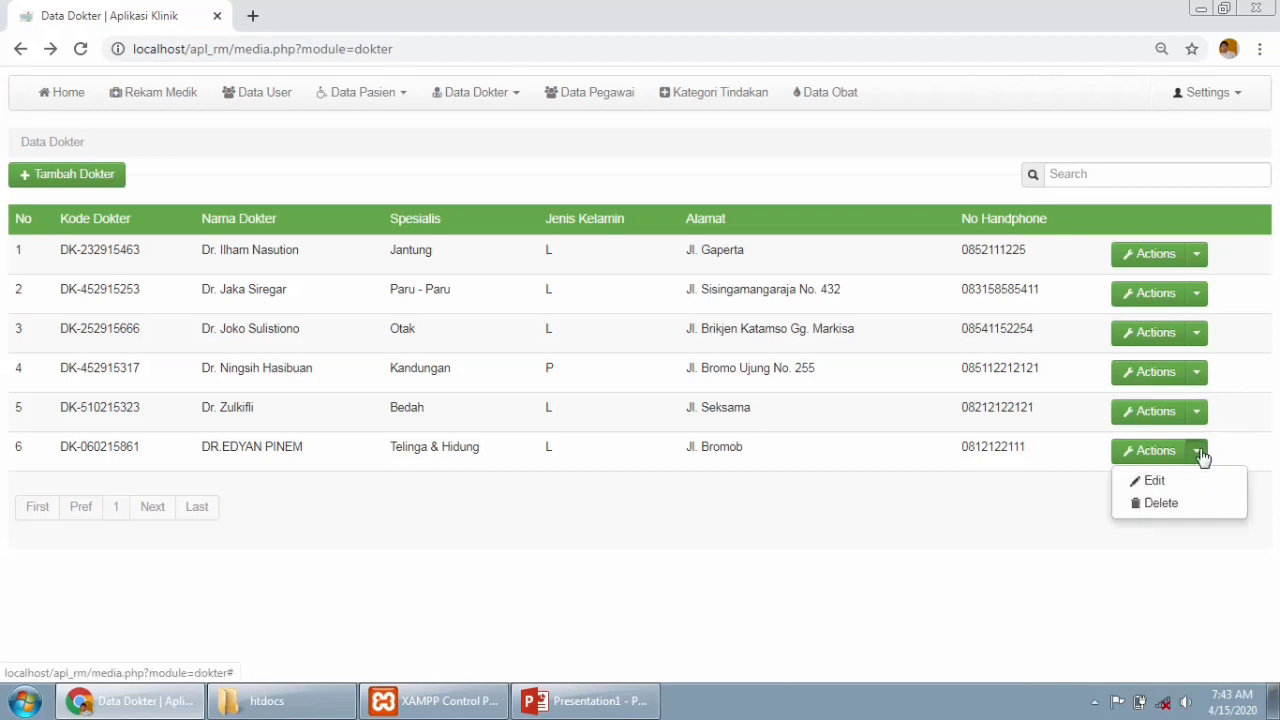
{"action": "left_click", "coordinate": [845, 591]}
{"action": "left_click", "coordinate": [497, 97]}
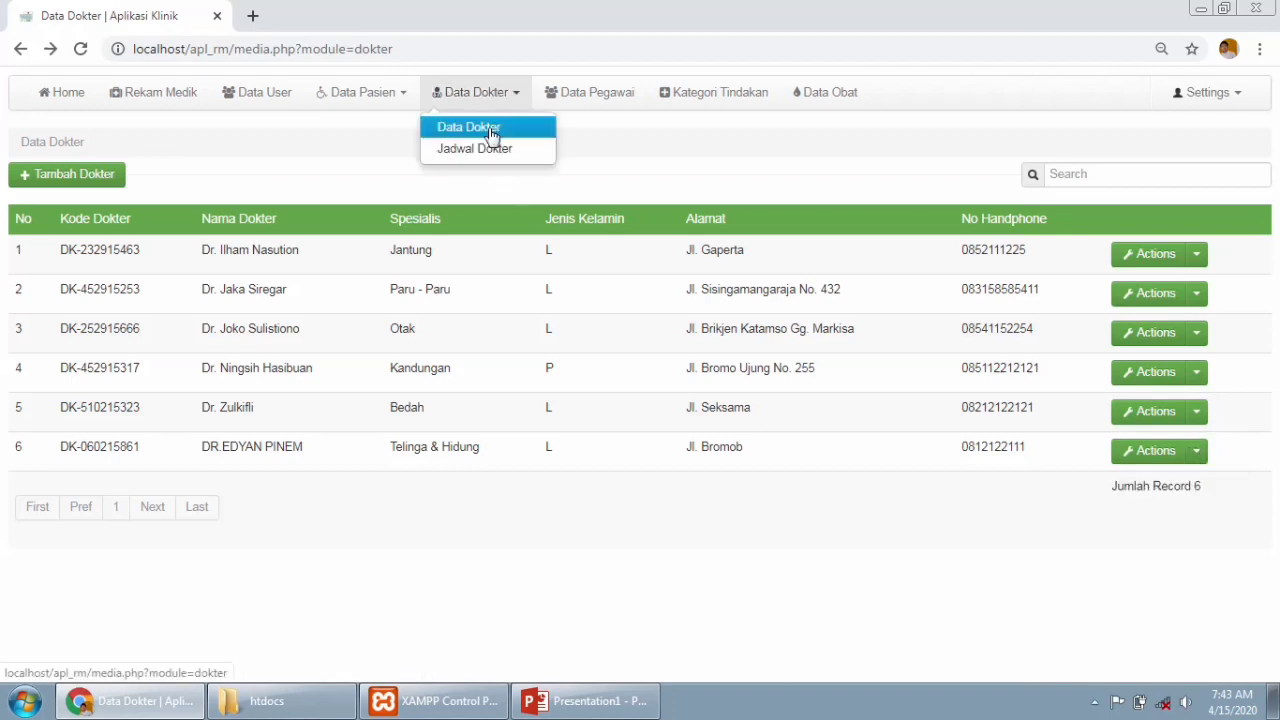
{"action": "left_click", "coordinate": [487, 150]}
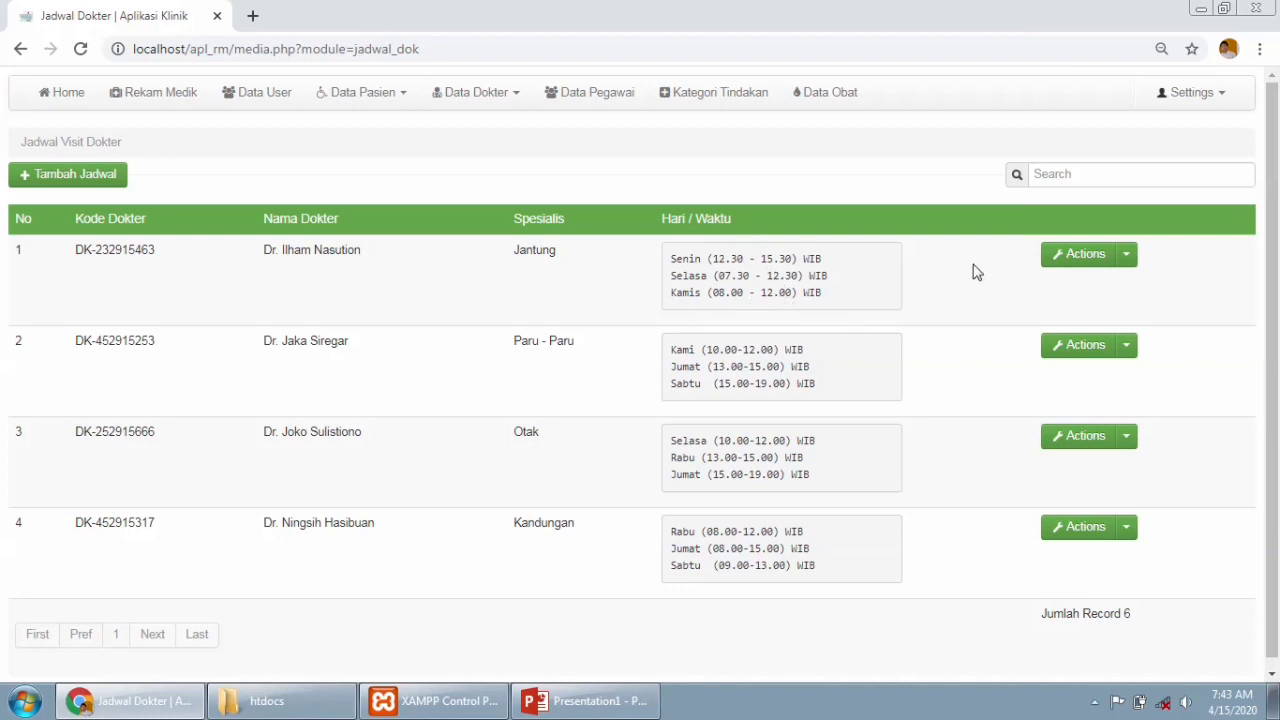
Check a schedule's actions, search the schedules for 'ilham', then open the Tambah Jadwal form.
{"action": "left_click", "coordinate": [1125, 263]}
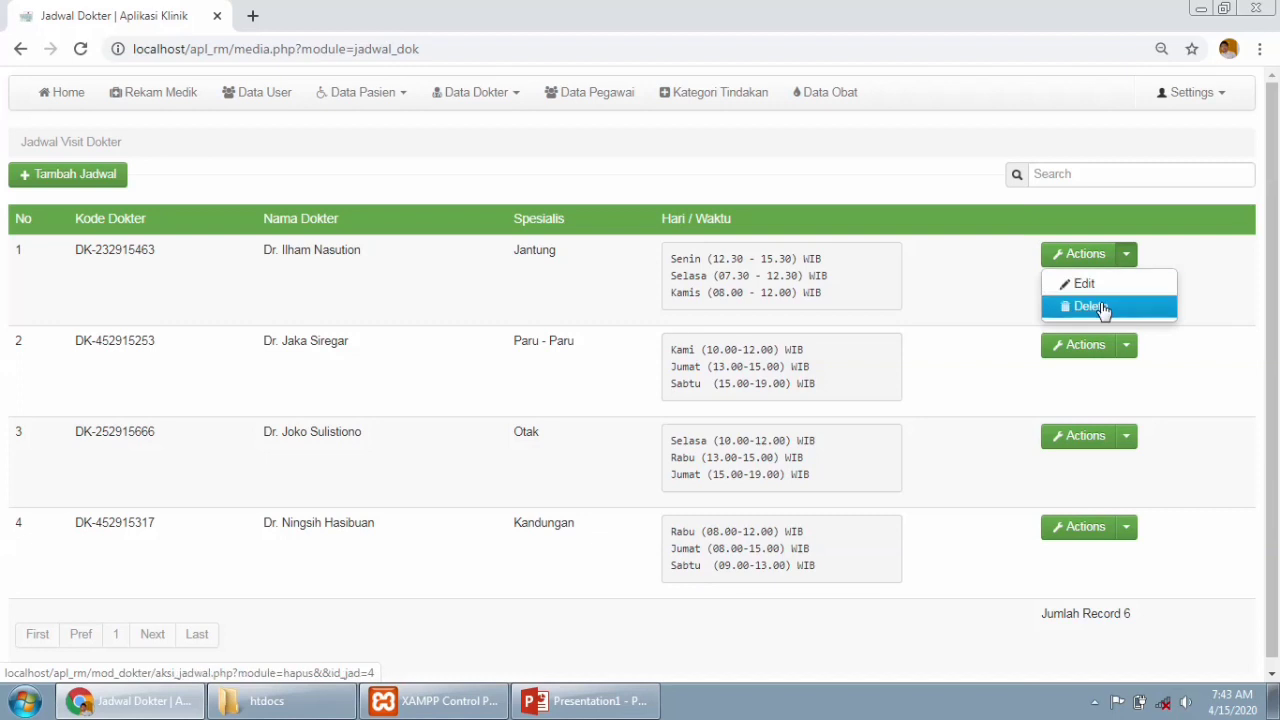
{"action": "left_click", "coordinate": [1003, 294]}
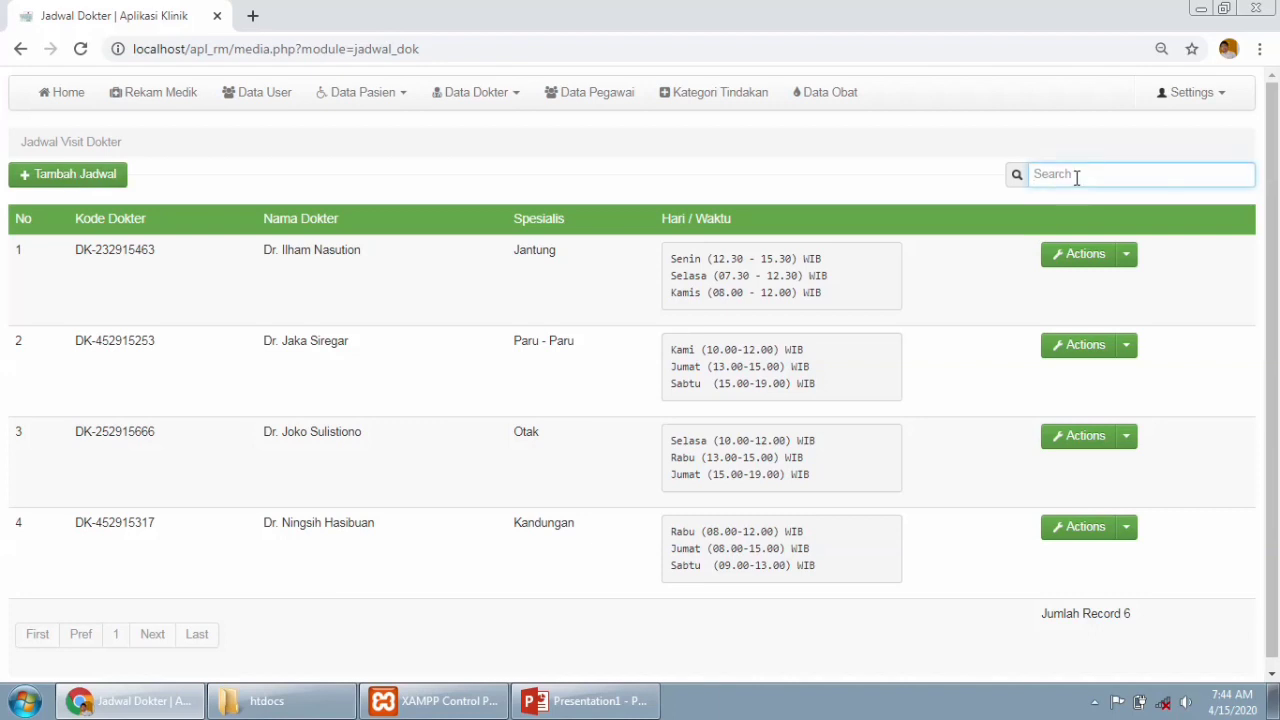
{"action": "type", "text": "ilm"}
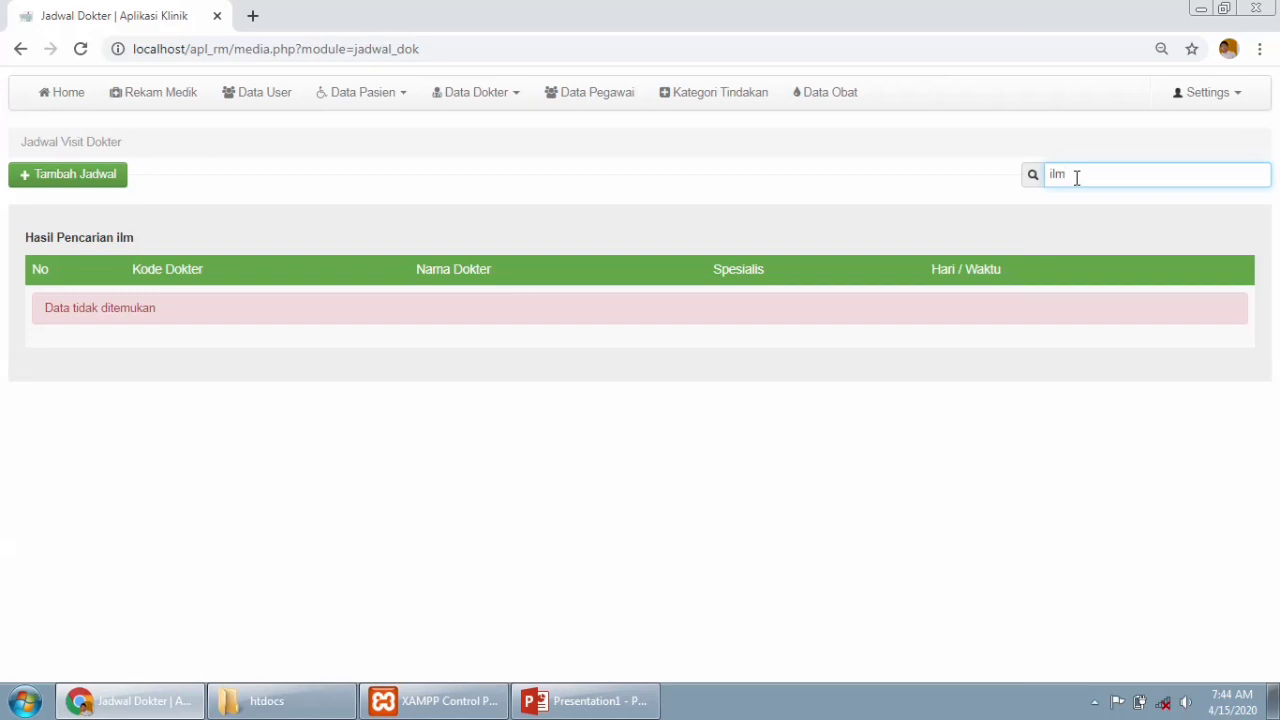
{"action": "type", "text": "ha"}
{"action": "key", "text": "BackSpace"}
{"action": "key", "text": "BackSpace"}
{"action": "key", "text": "BackSpace"}
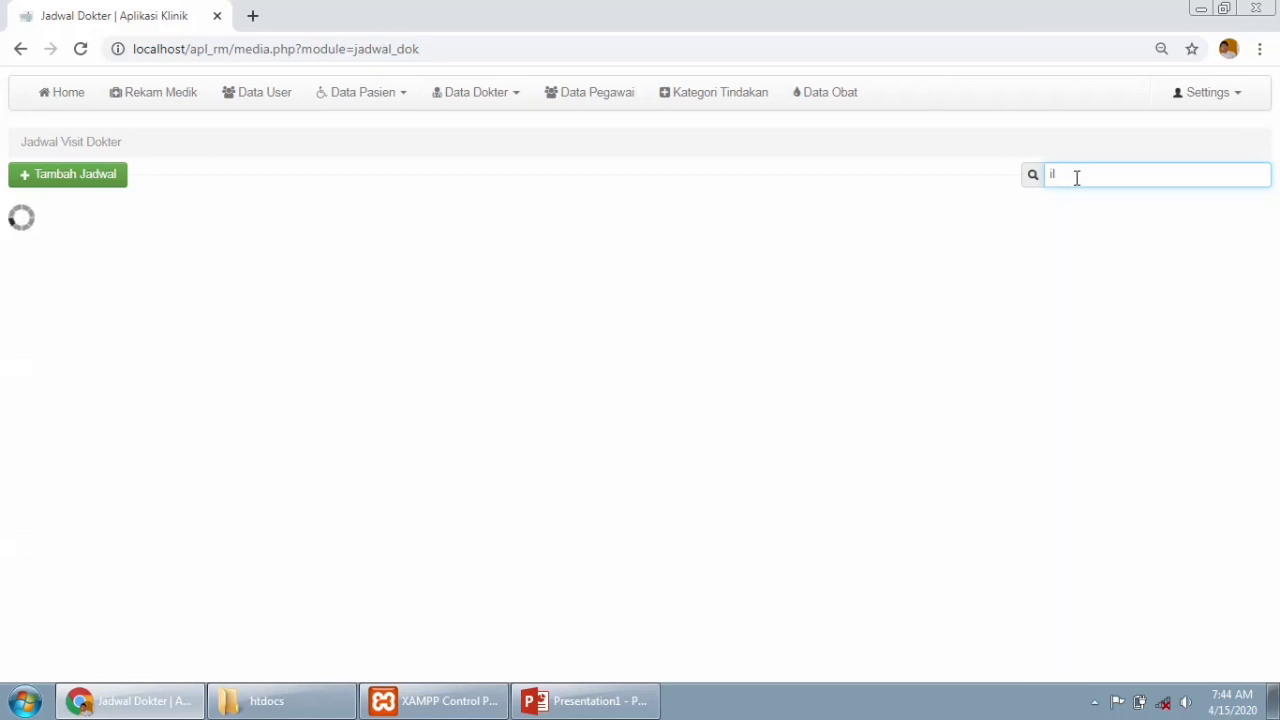
{"action": "type", "text": "ham"}
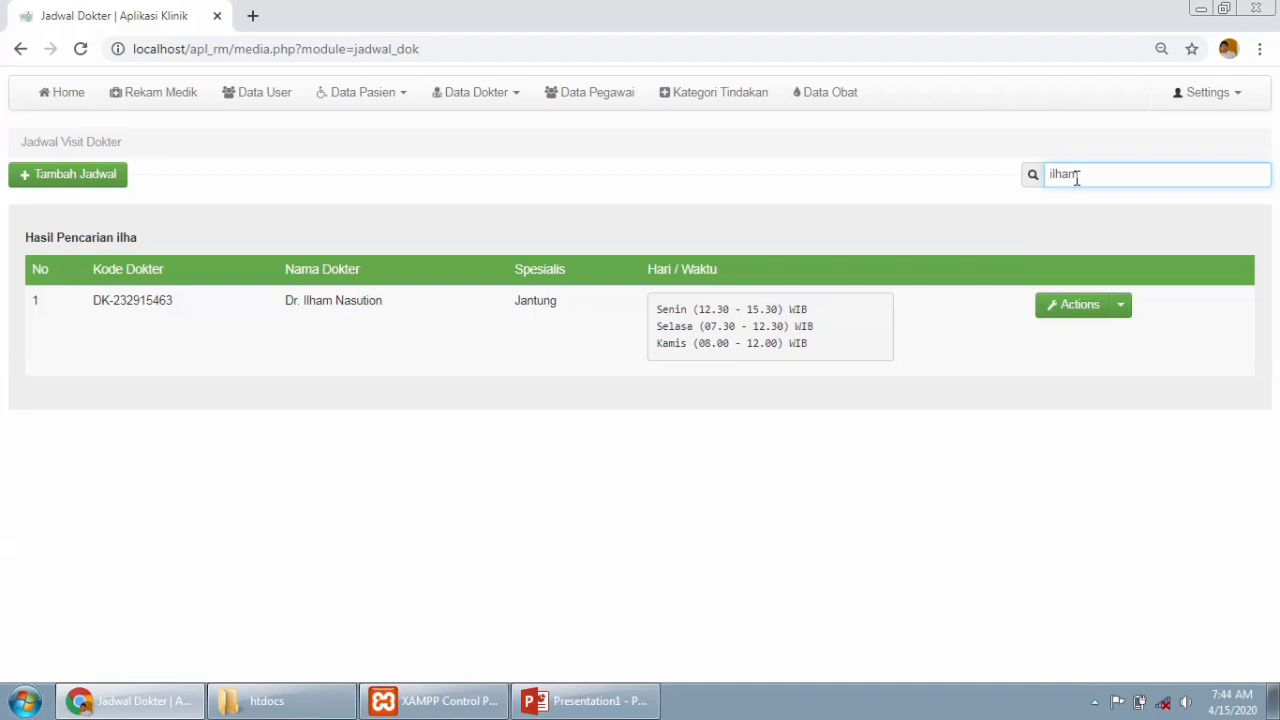
{"action": "left_click", "coordinate": [88, 180]}
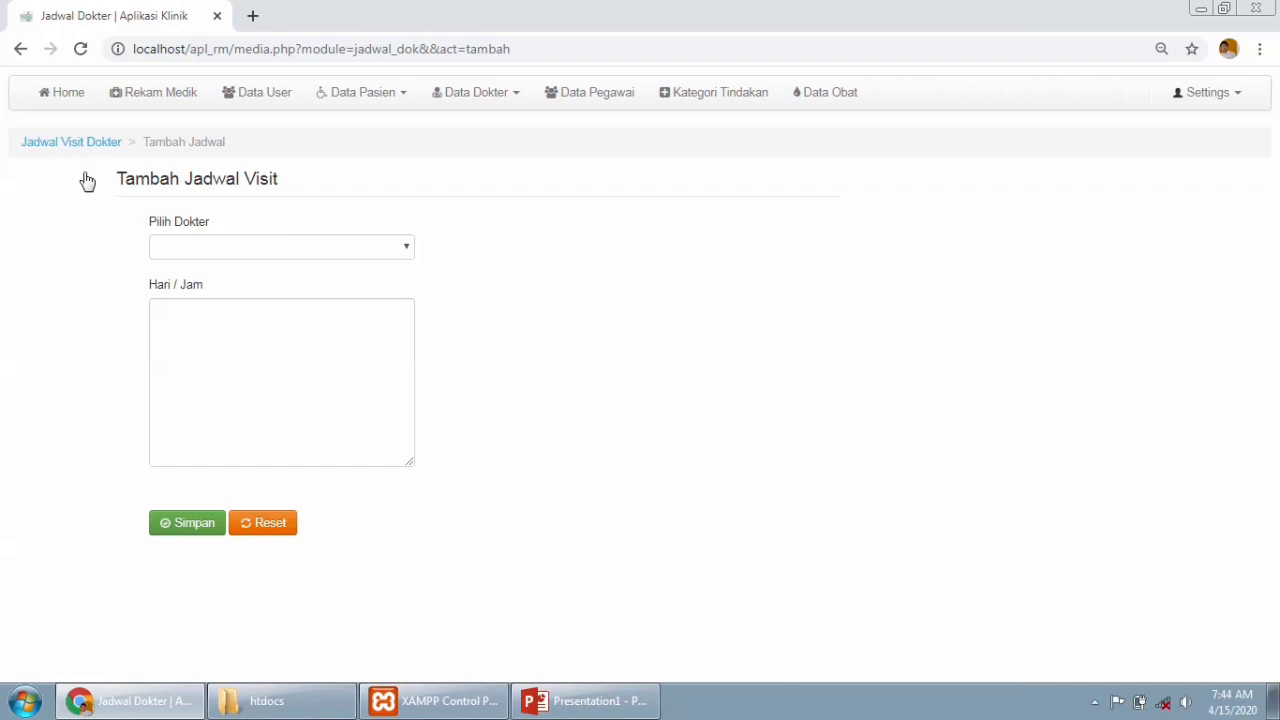
Pick doctor DK-232915463, then DK-252915666 in the schedule form, and leave for Data Pegawai.
{"action": "left_click", "coordinate": [352, 252]}
{"action": "left_click", "coordinate": [352, 251]}
{"action": "left_click", "coordinate": [353, 252]}
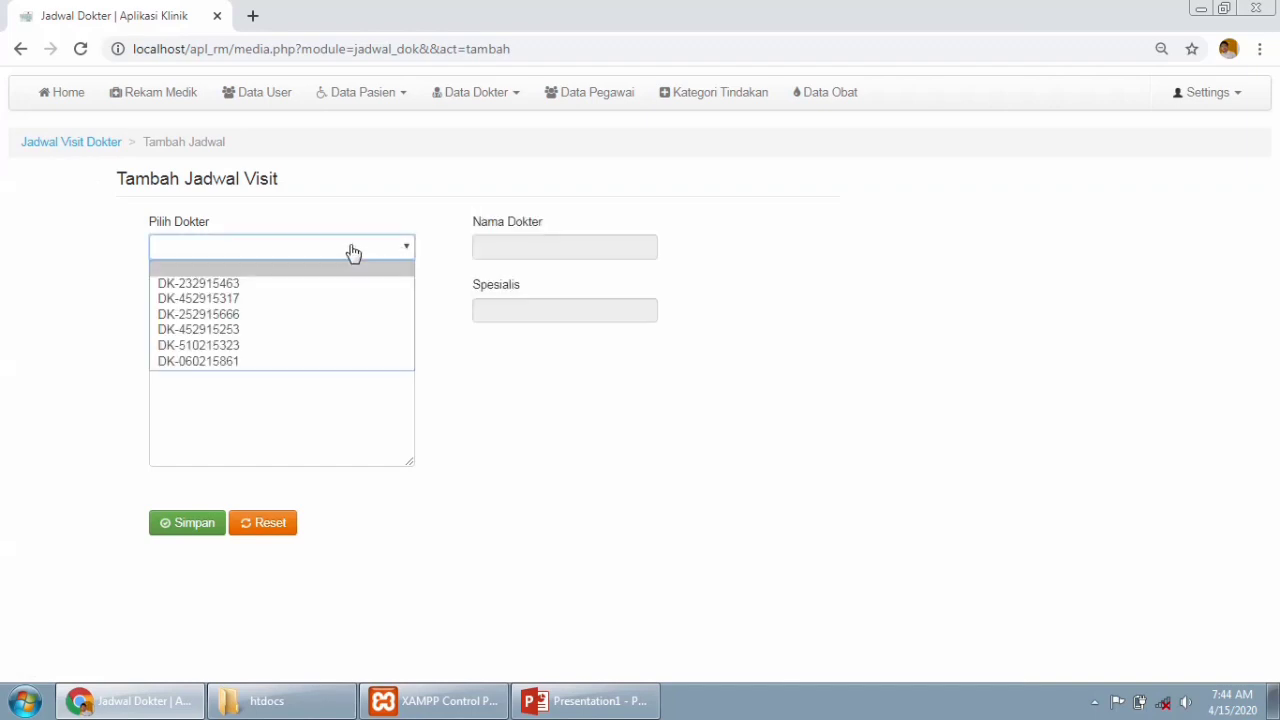
{"action": "left_click", "coordinate": [338, 284]}
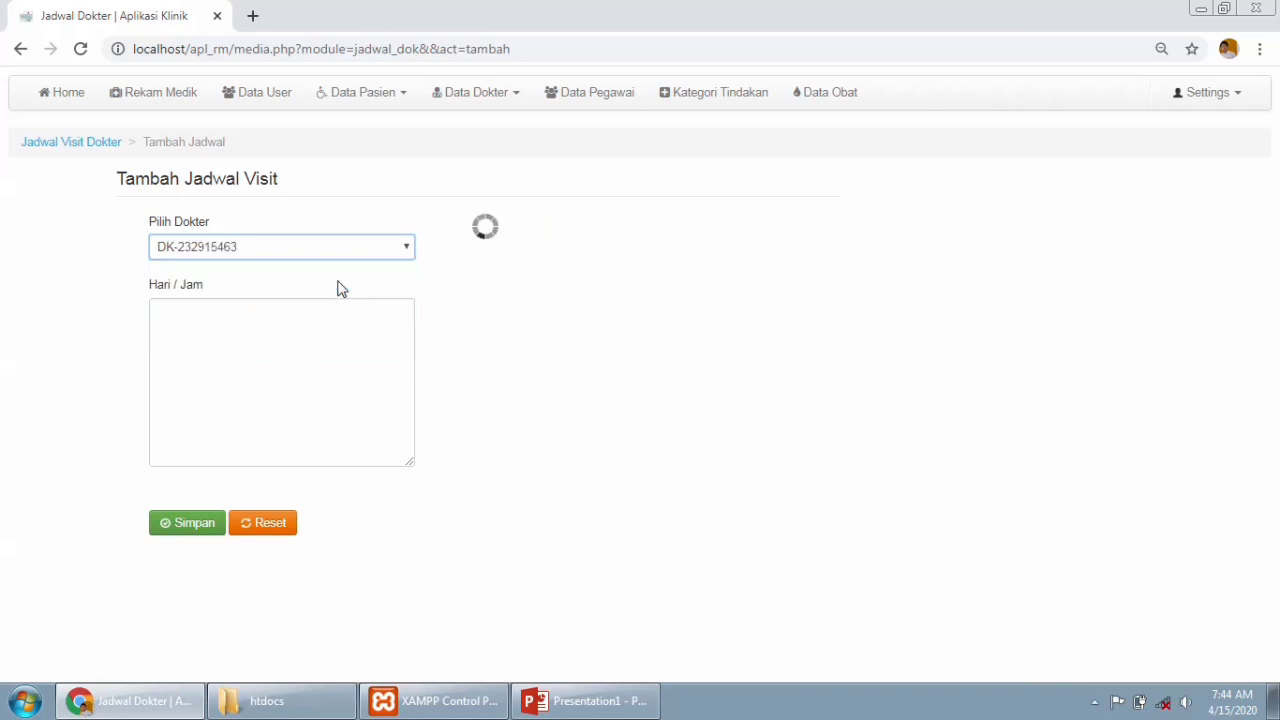
{"action": "left_click", "coordinate": [403, 252]}
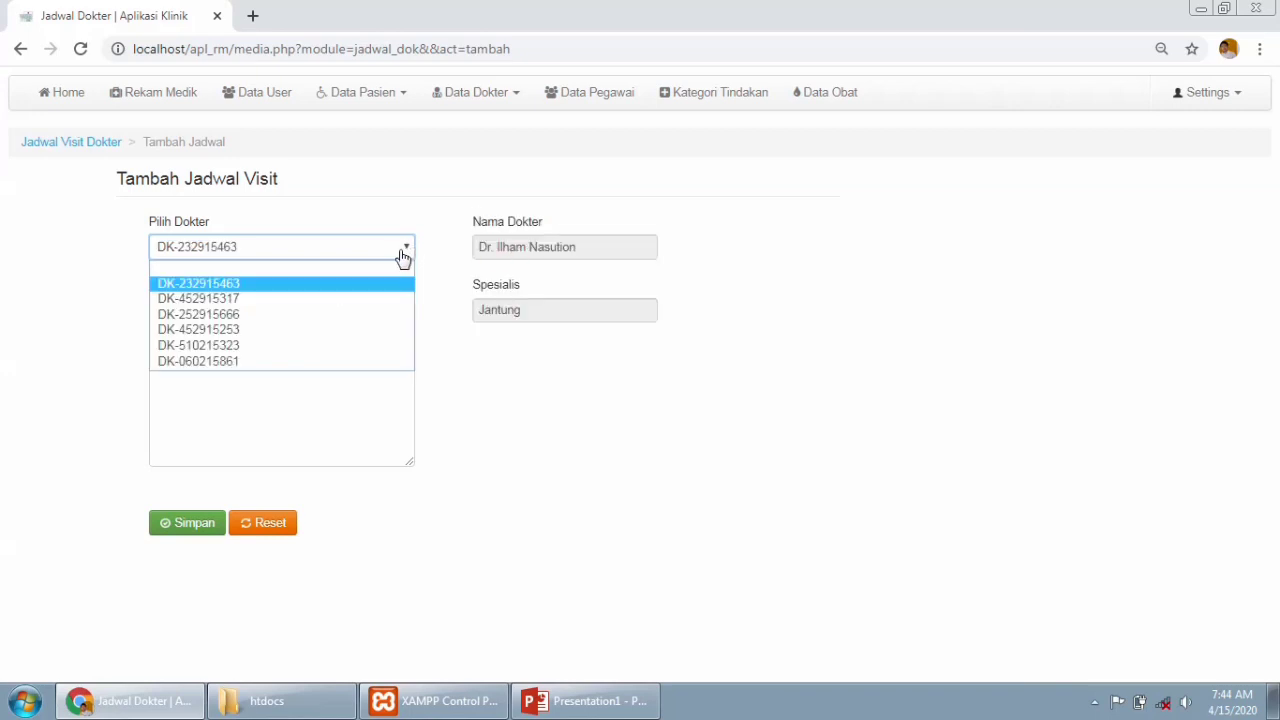
{"action": "left_click", "coordinate": [366, 296]}
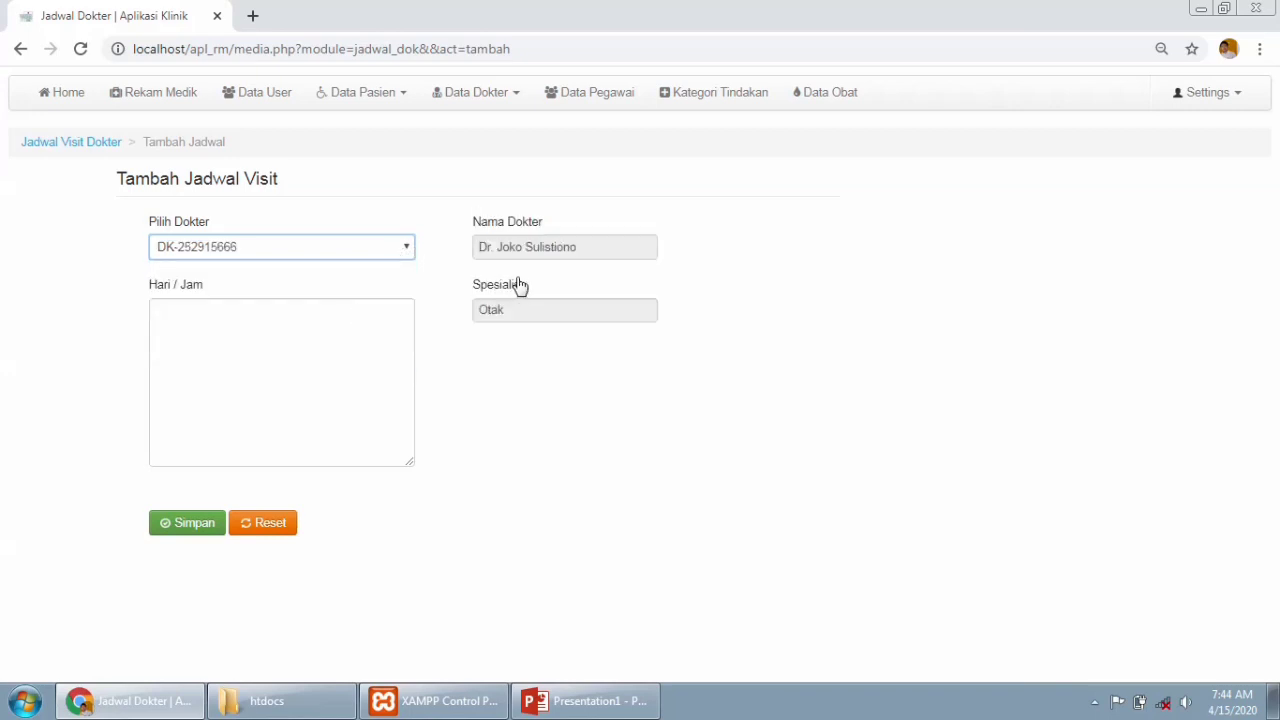
{"action": "left_click", "coordinate": [346, 334]}
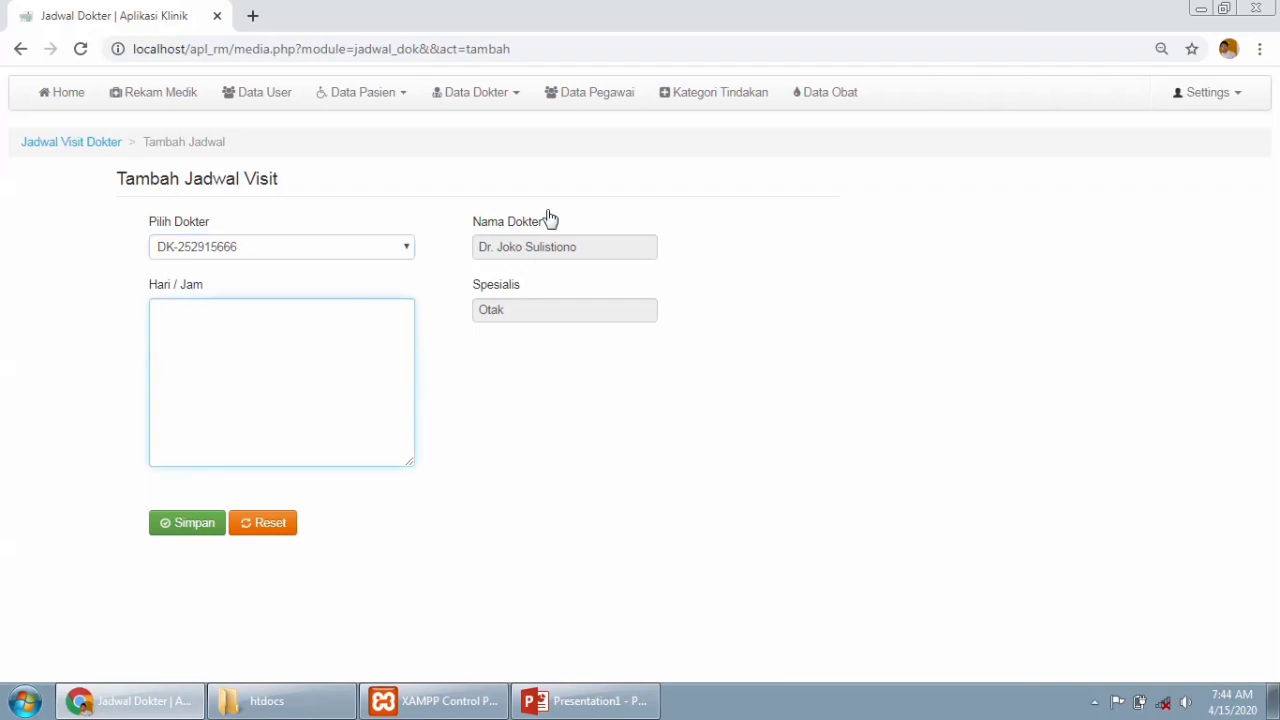
{"action": "left_click", "coordinate": [585, 101]}
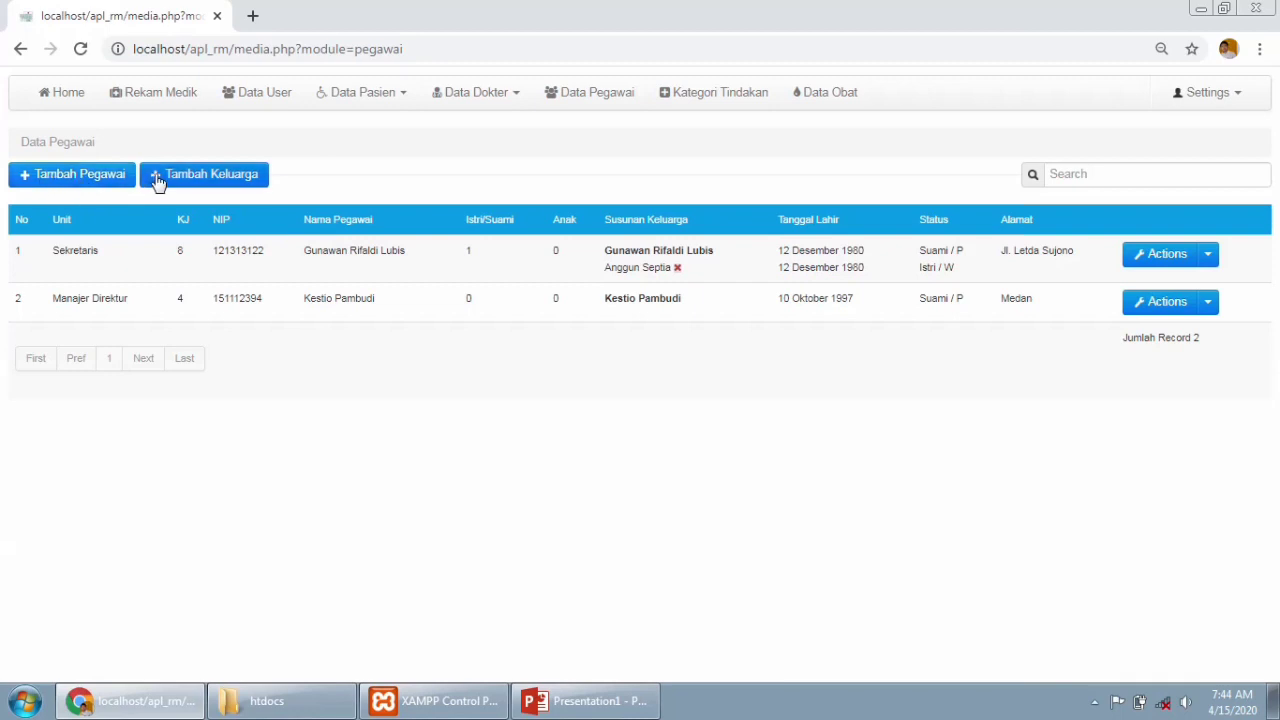
{"action": "left_click", "coordinate": [43, 177]}
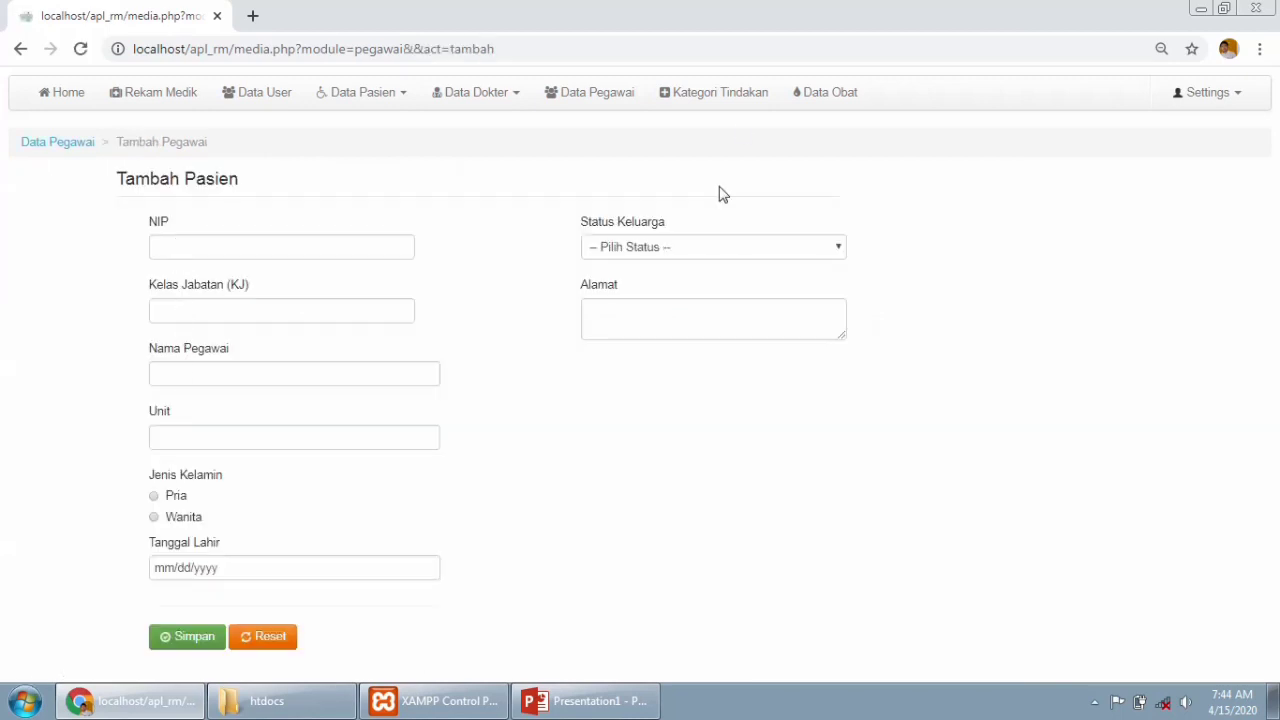
{"action": "left_click", "coordinate": [689, 248]}
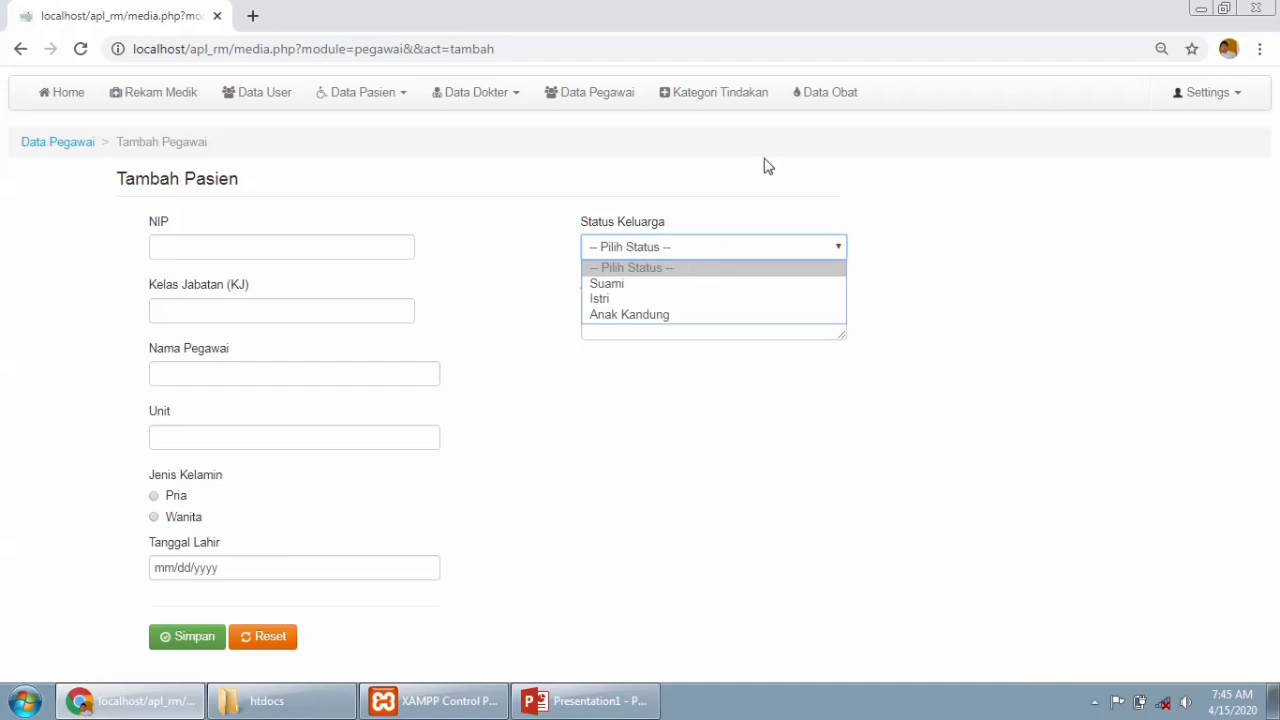
{"action": "left_click", "coordinate": [655, 317]}
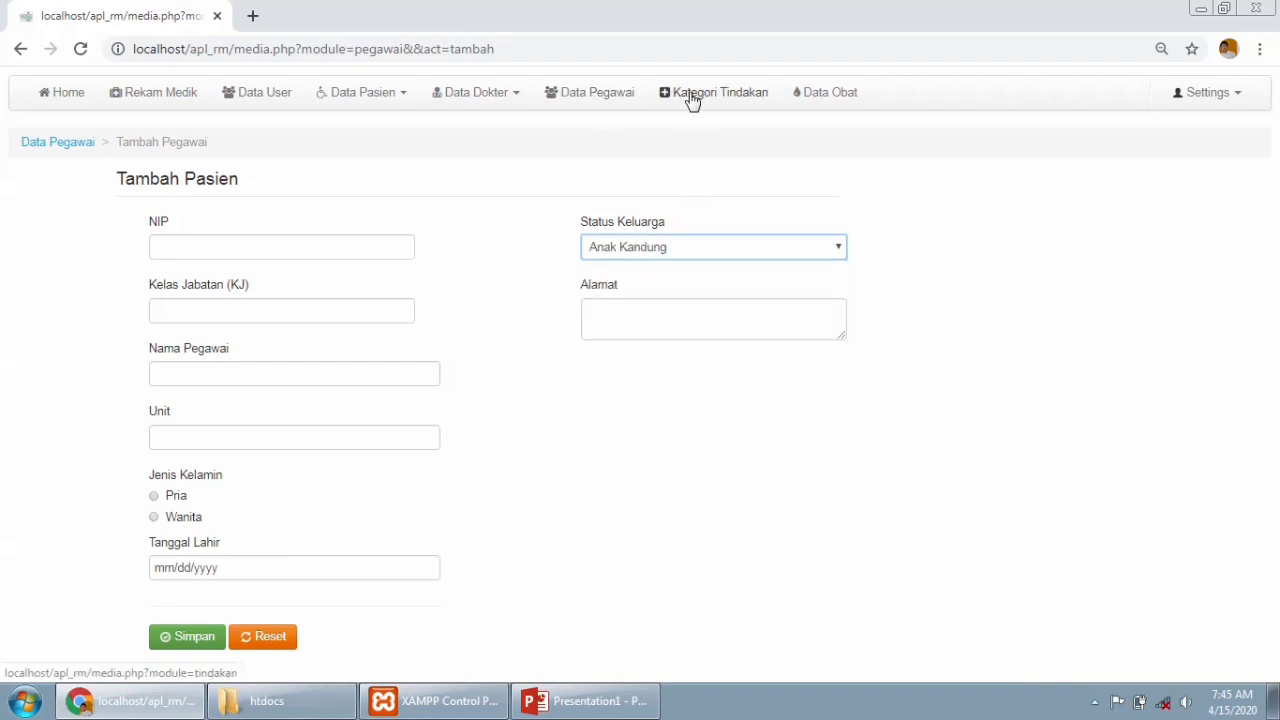
{"action": "left_click", "coordinate": [592, 96]}
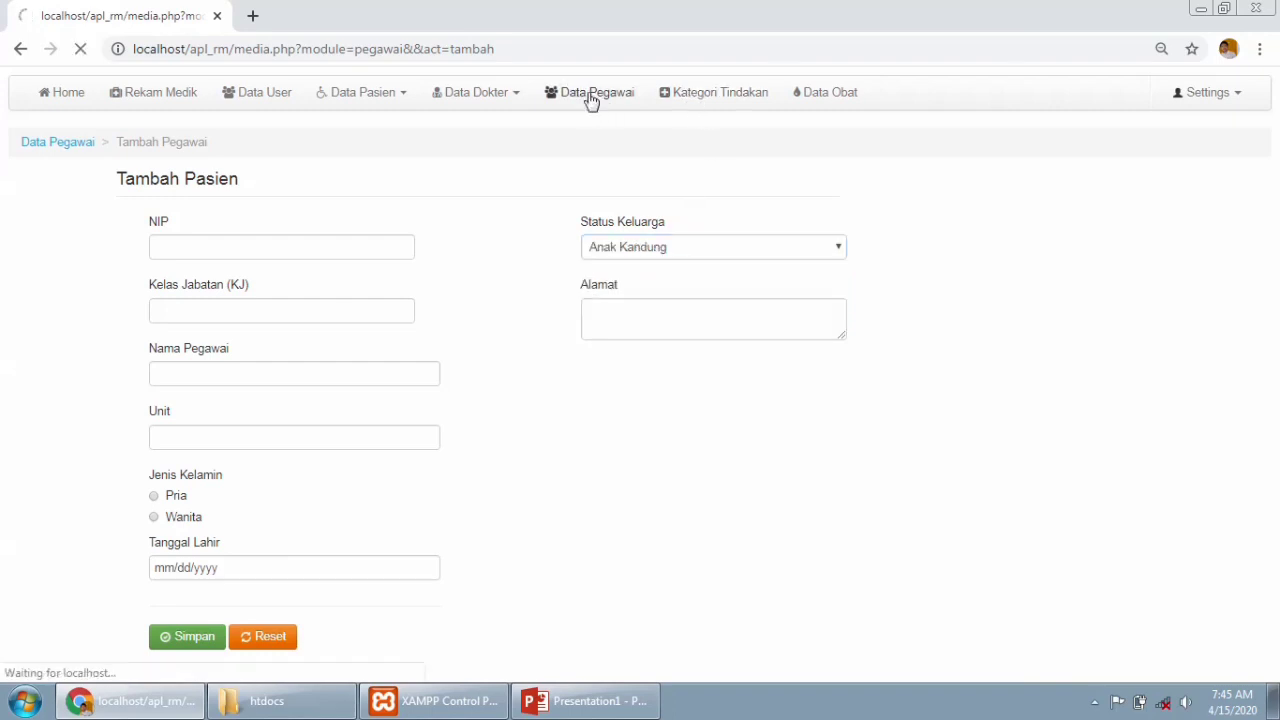
{"action": "left_click", "coordinate": [259, 180]}
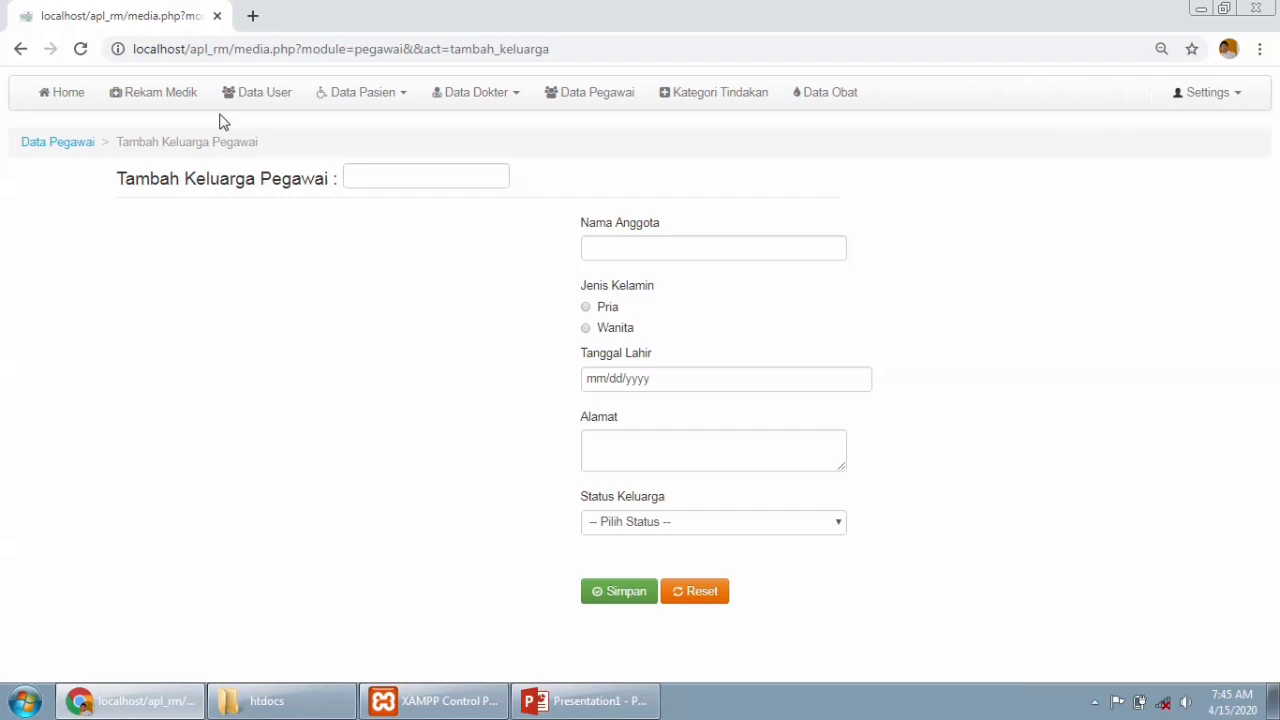
{"action": "left_click", "coordinate": [21, 51]}
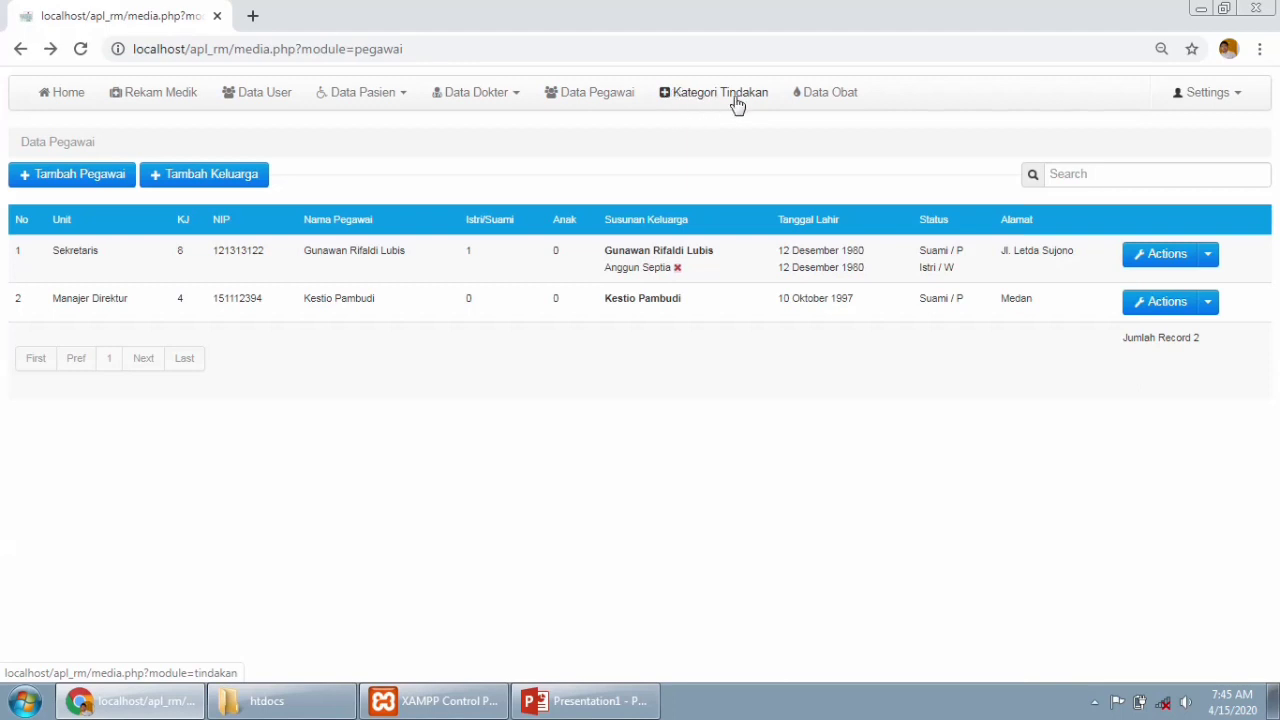
{"action": "left_click", "coordinate": [711, 98]}
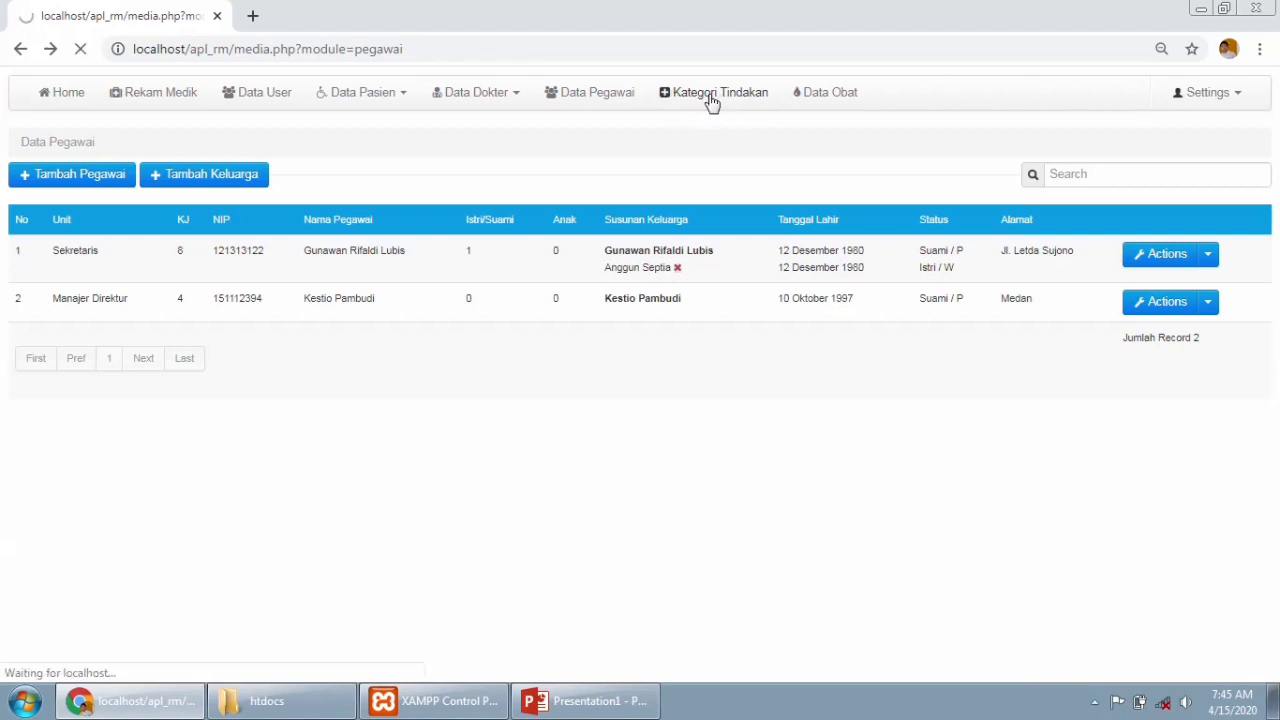
Look over the Kategori Tindakan form and the first category's edit/delete options.
{"action": "left_click", "coordinate": [134, 252]}
{"action": "left_click", "coordinate": [134, 333]}
{"action": "scroll", "coordinate": [1276, 165], "scroll_direction": "down", "scroll_amount": 1}
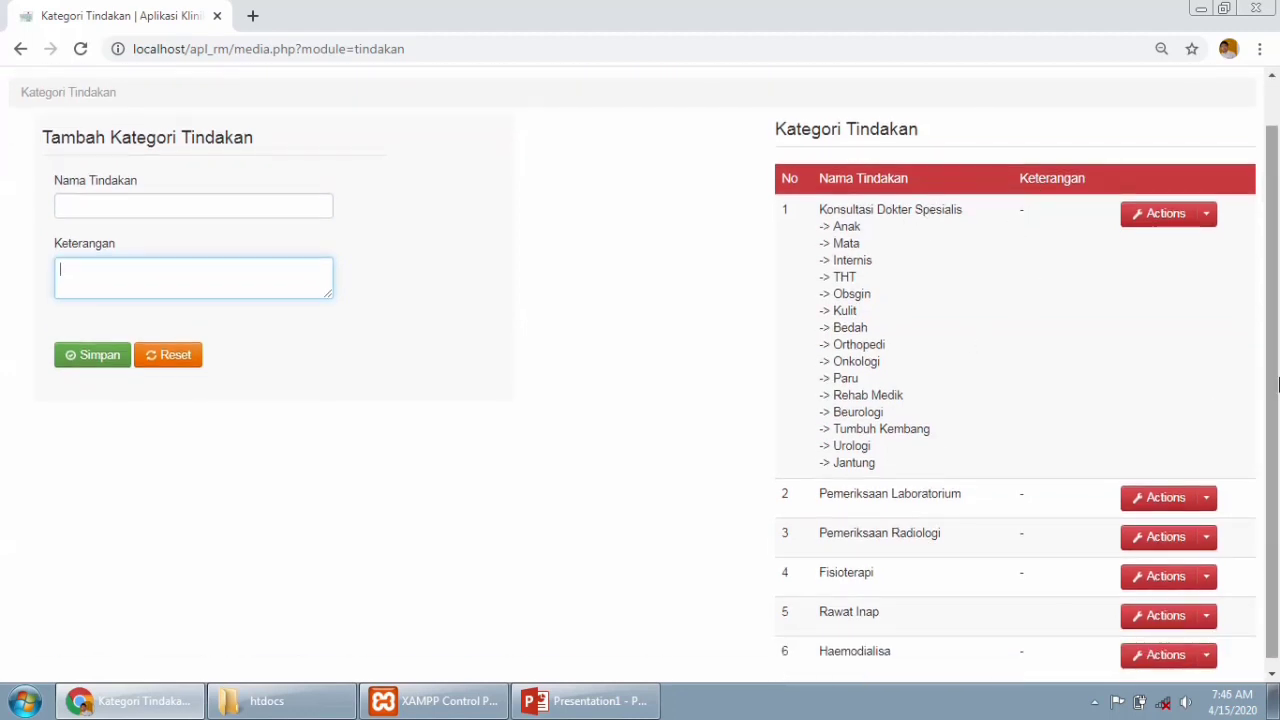
{"action": "scroll", "coordinate": [1276, 383], "scroll_direction": "down", "scroll_amount": 1}
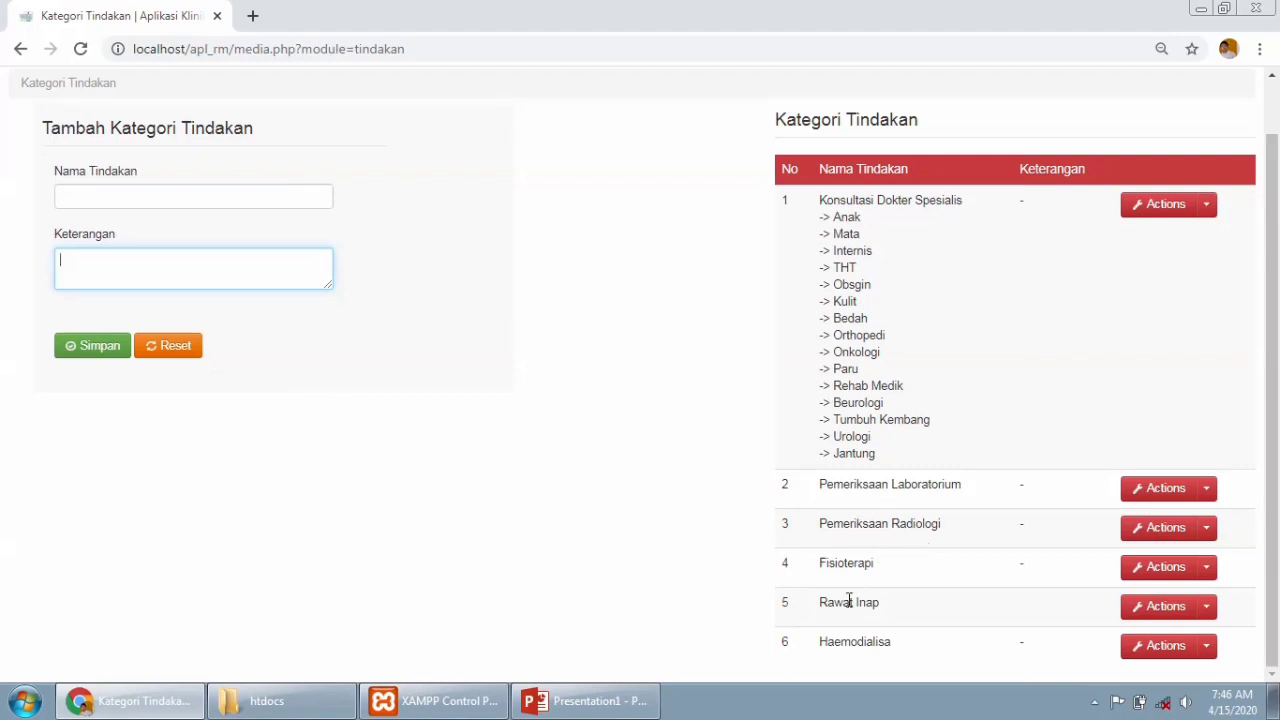
{"action": "left_click", "coordinate": [1208, 206]}
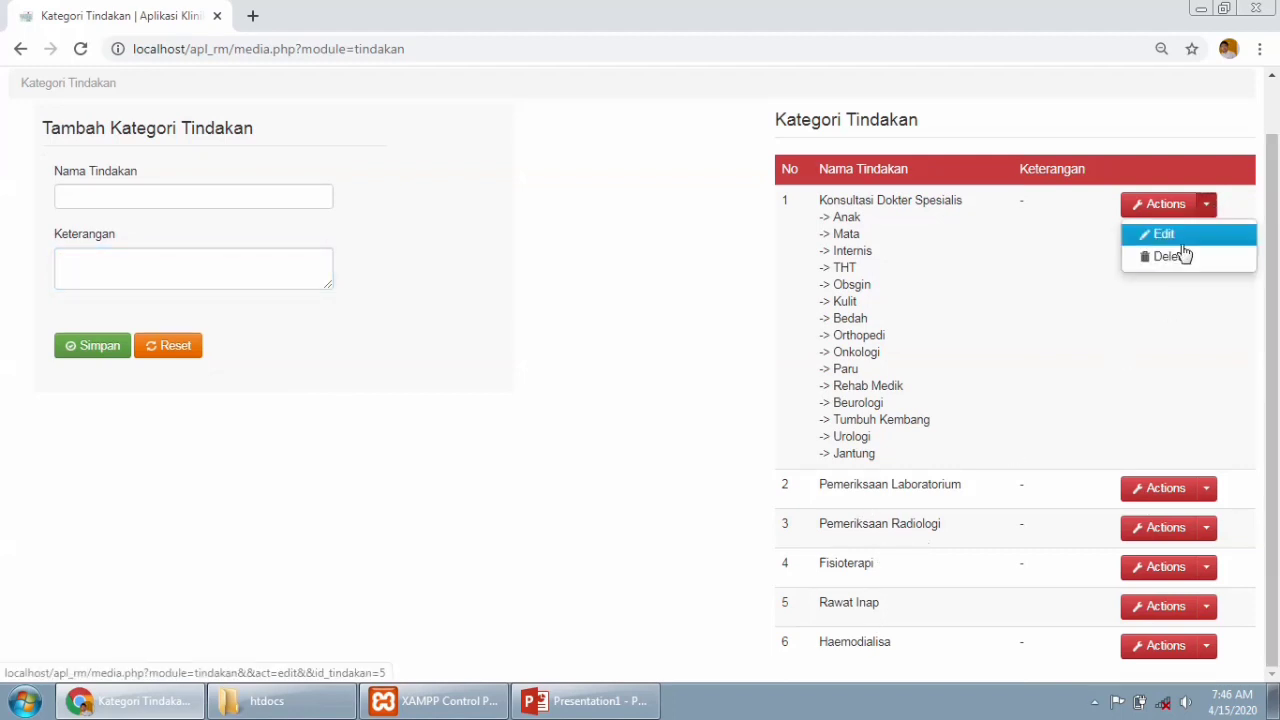
{"action": "left_click", "coordinate": [530, 381]}
{"action": "scroll", "coordinate": [1254, 162], "scroll_direction": "up", "scroll_amount": 1}
Enter 'Konsultasi Gizi' as Nama Tindakan and save it as row 7.
{"action": "left_click", "coordinate": [232, 255]}
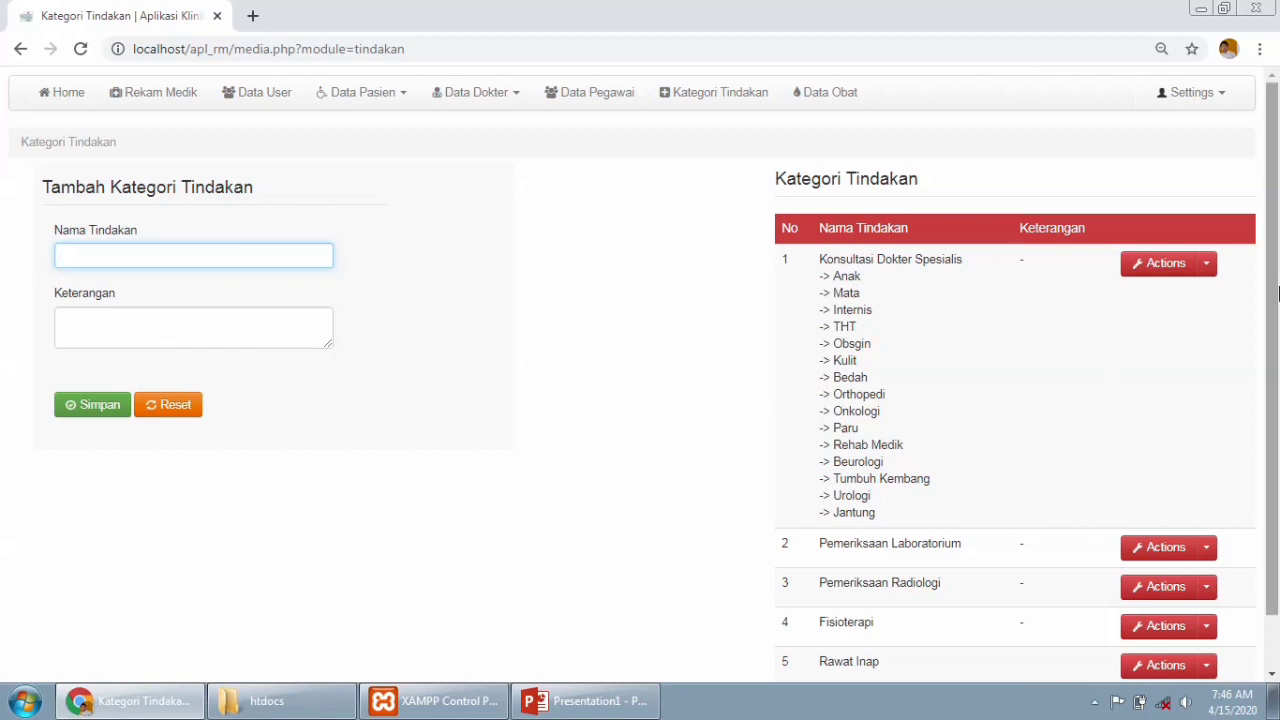
{"action": "scroll", "coordinate": [232, 255], "scroll_direction": "down", "scroll_amount": 1}
{"action": "scroll", "coordinate": [225, 160], "scroll_direction": "up", "scroll_amount": 1}
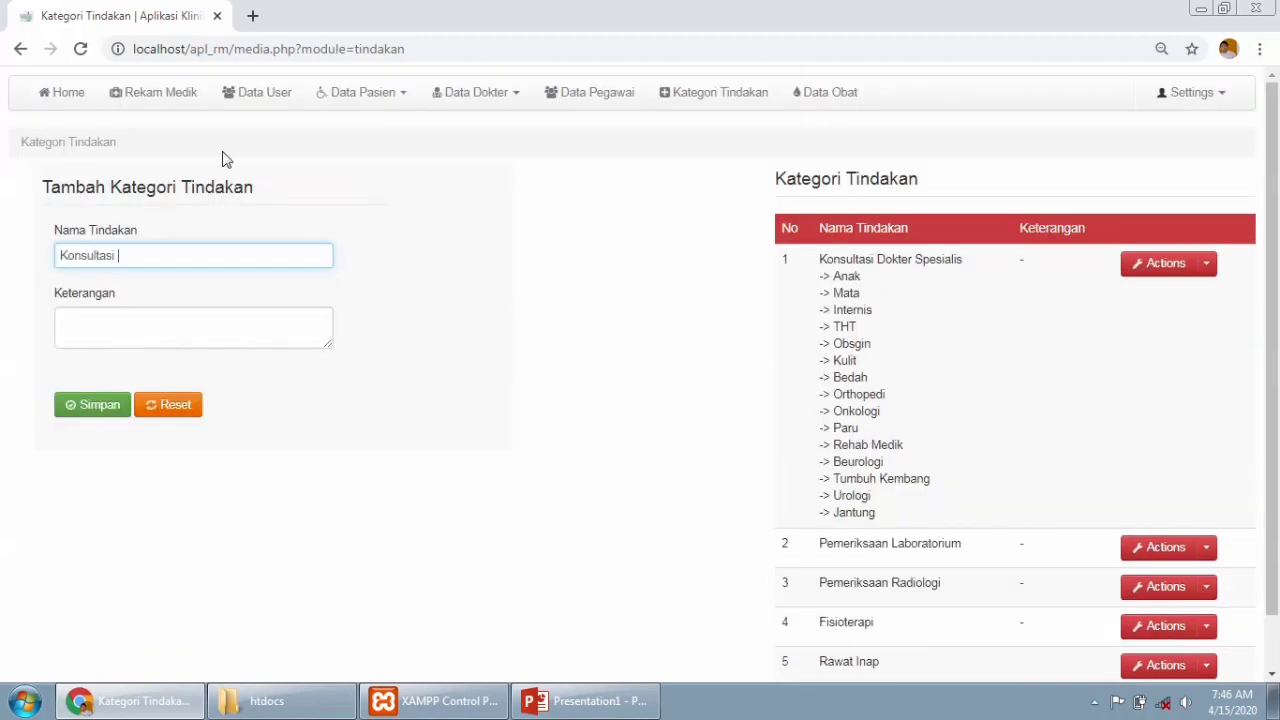
{"action": "left_click", "coordinate": [171, 331]}
{"action": "left_click", "coordinate": [99, 406]}
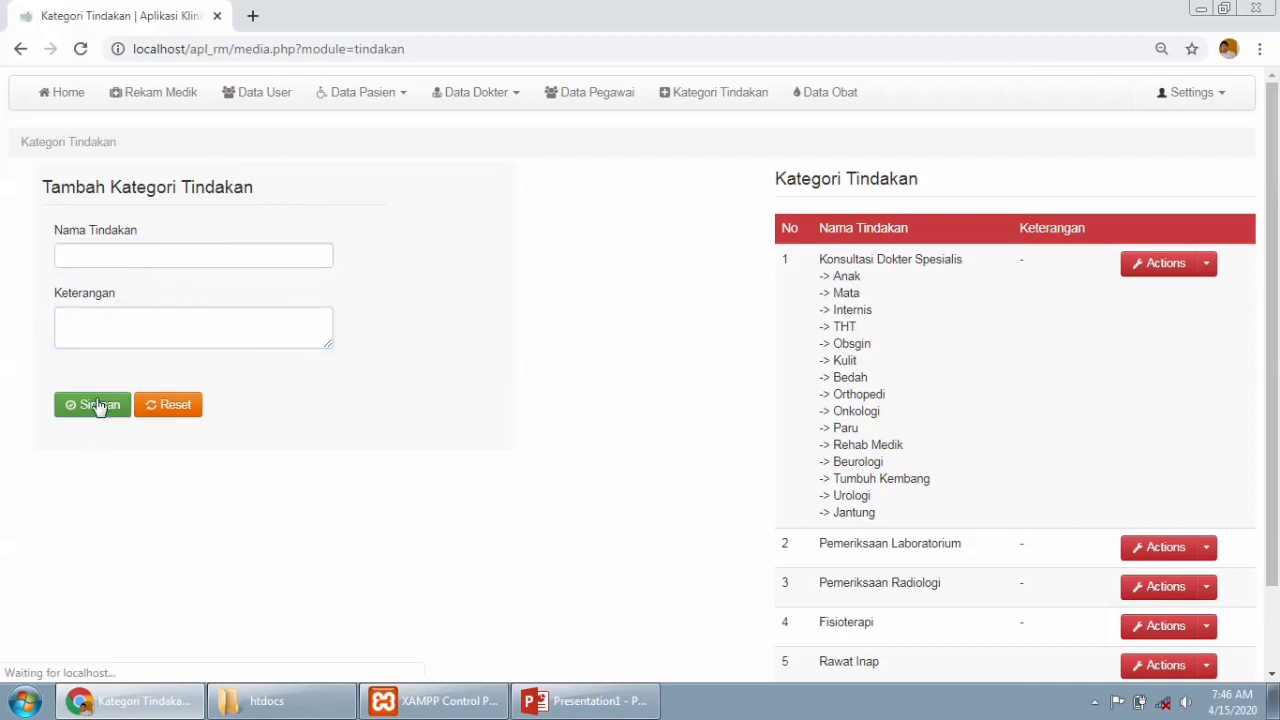
{"action": "scroll", "coordinate": [1278, 262], "scroll_direction": "down", "scroll_amount": 2}
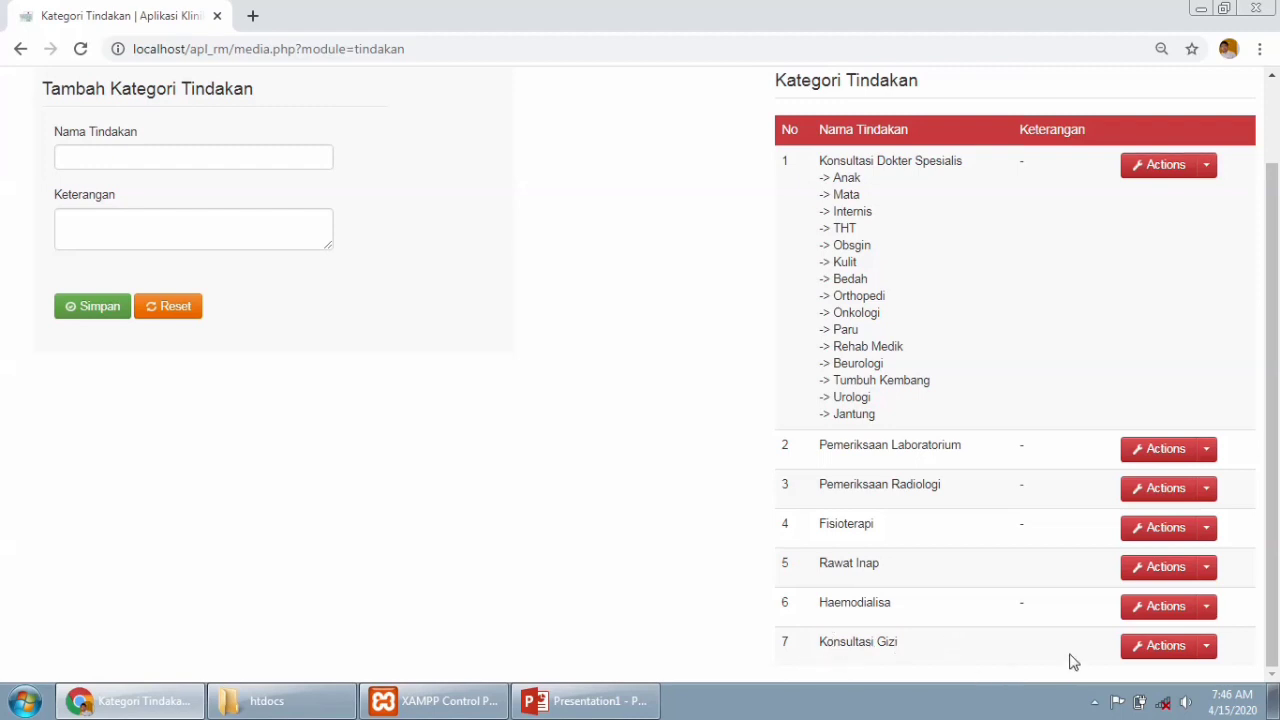
Add a treatment category named 'General Ceck-up' and save it.
{"action": "left_click", "coordinate": [96, 155]}
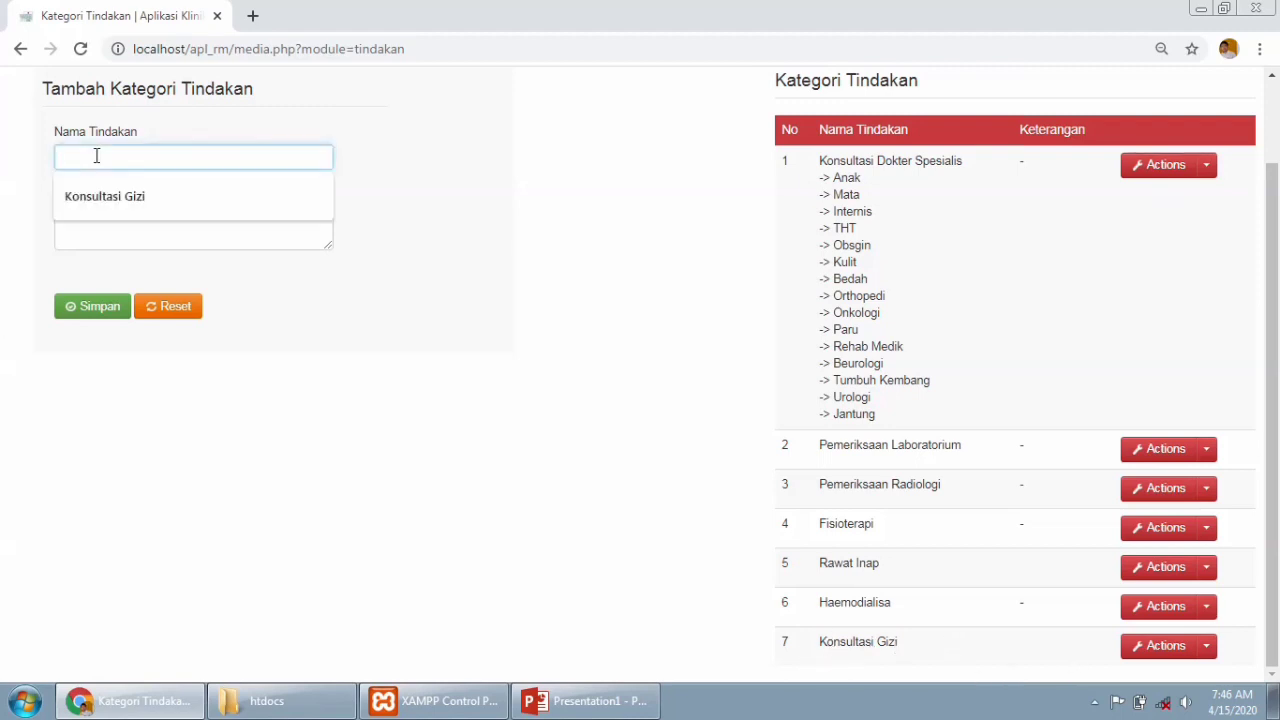
{"action": "type", "text": "G"}
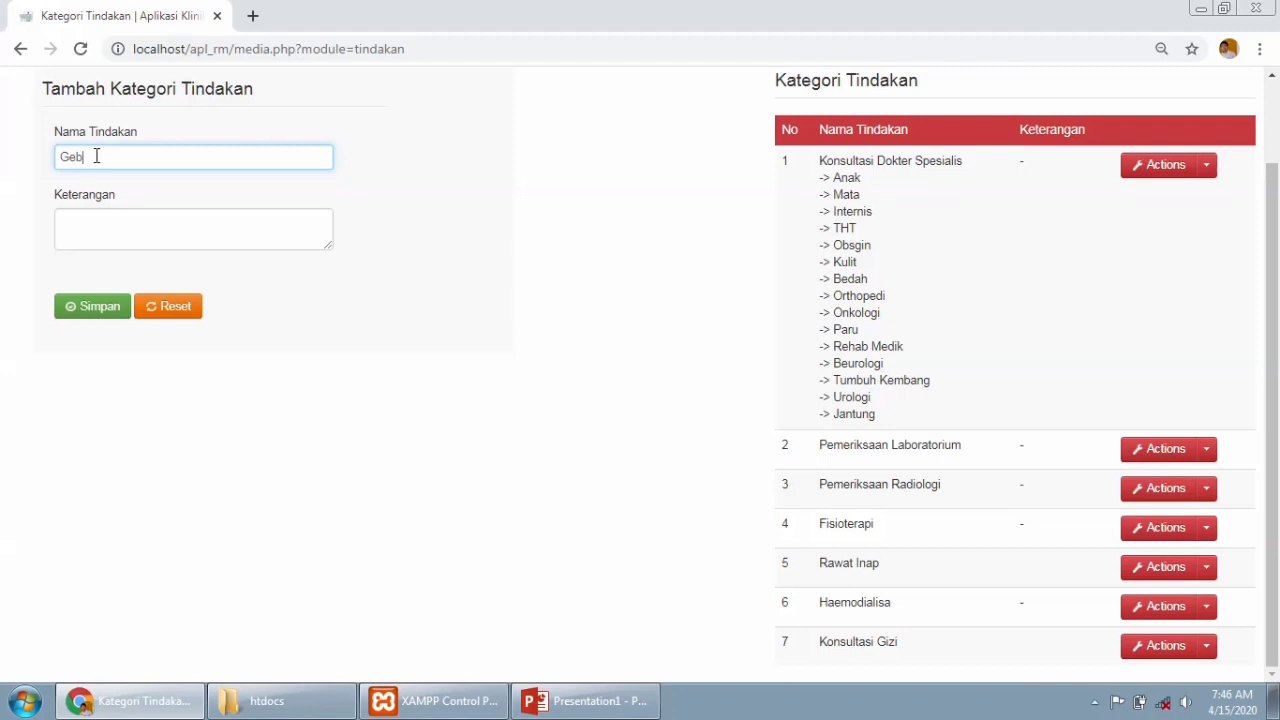
{"action": "type", "text": "eb"}
{"action": "key", "text": "BackSpace"}
{"action": "type", "text": "neral Ceck-up"}
{"action": "left_click", "coordinate": [97, 316]}
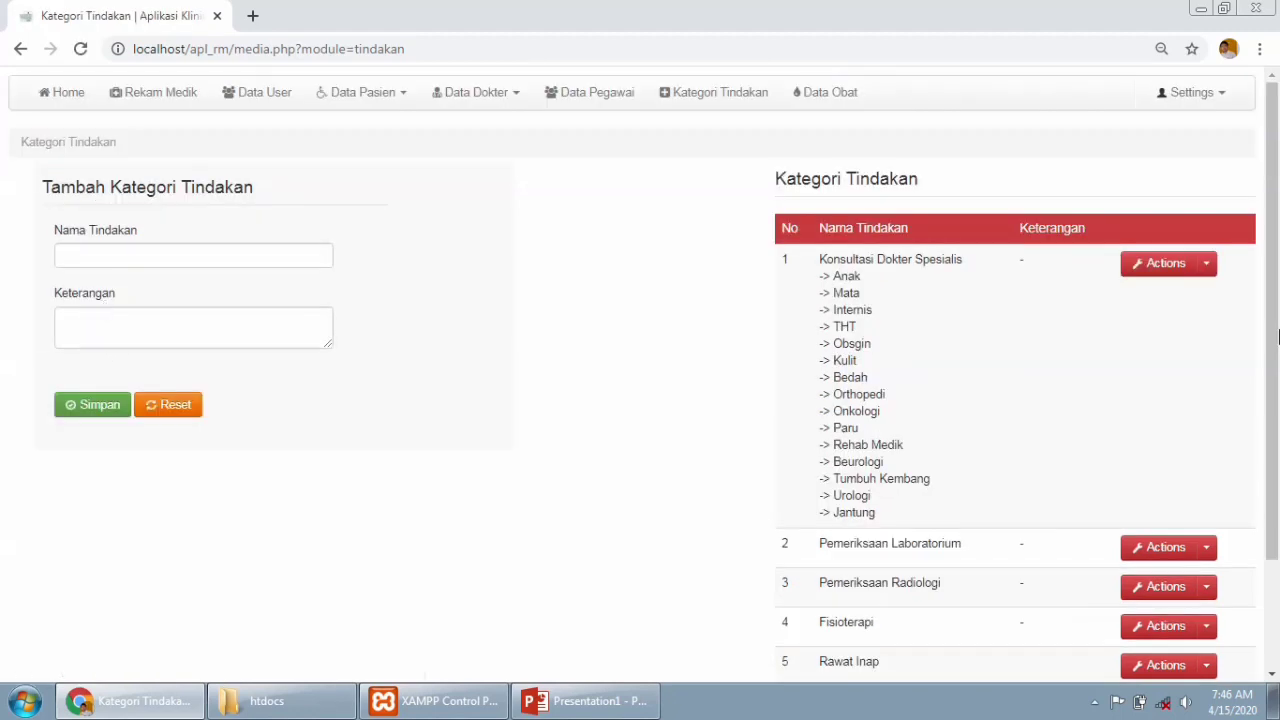
Check the actions for row 8 (General Ceck-up), then open the Data Obat medicine list.
{"action": "scroll", "coordinate": [1100, 440], "scroll_direction": "down", "scroll_amount": 3}
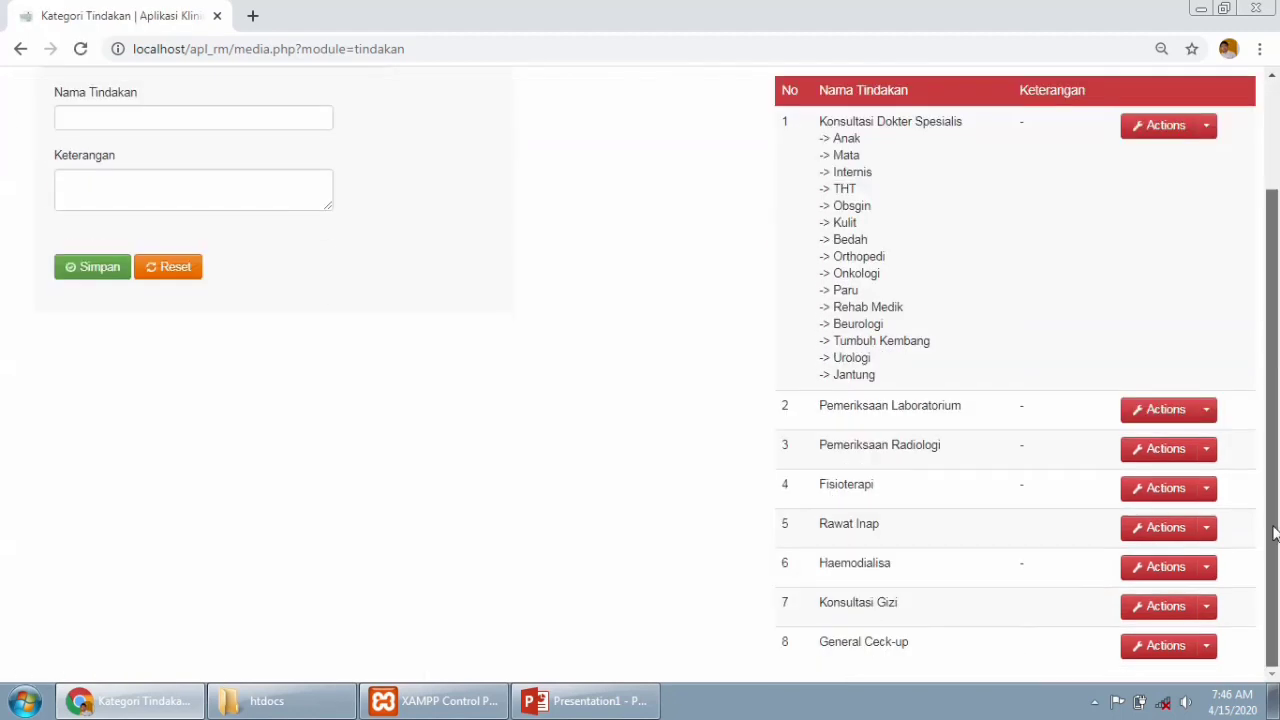
{"action": "left_click", "coordinate": [1210, 648]}
{"action": "scroll", "coordinate": [1215, 655], "scroll_direction": "down", "scroll_amount": 1}
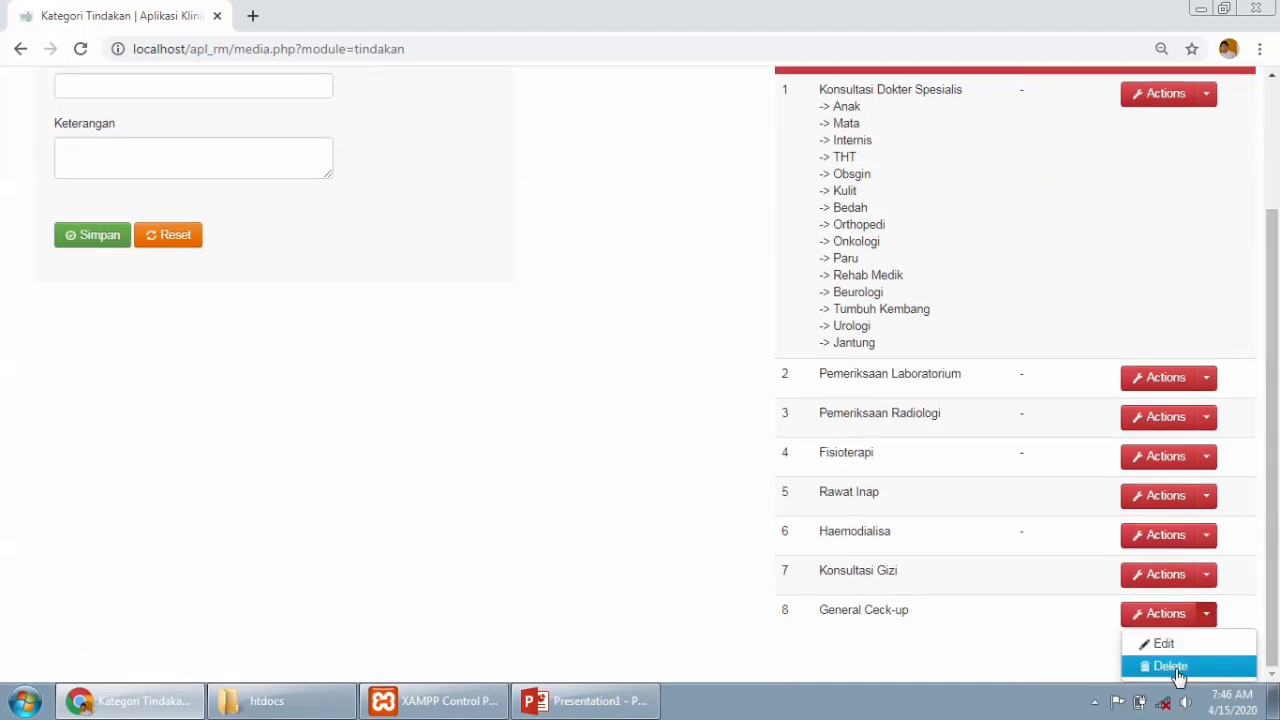
{"action": "scroll", "coordinate": [1278, 456], "scroll_direction": "up", "scroll_amount": 2}
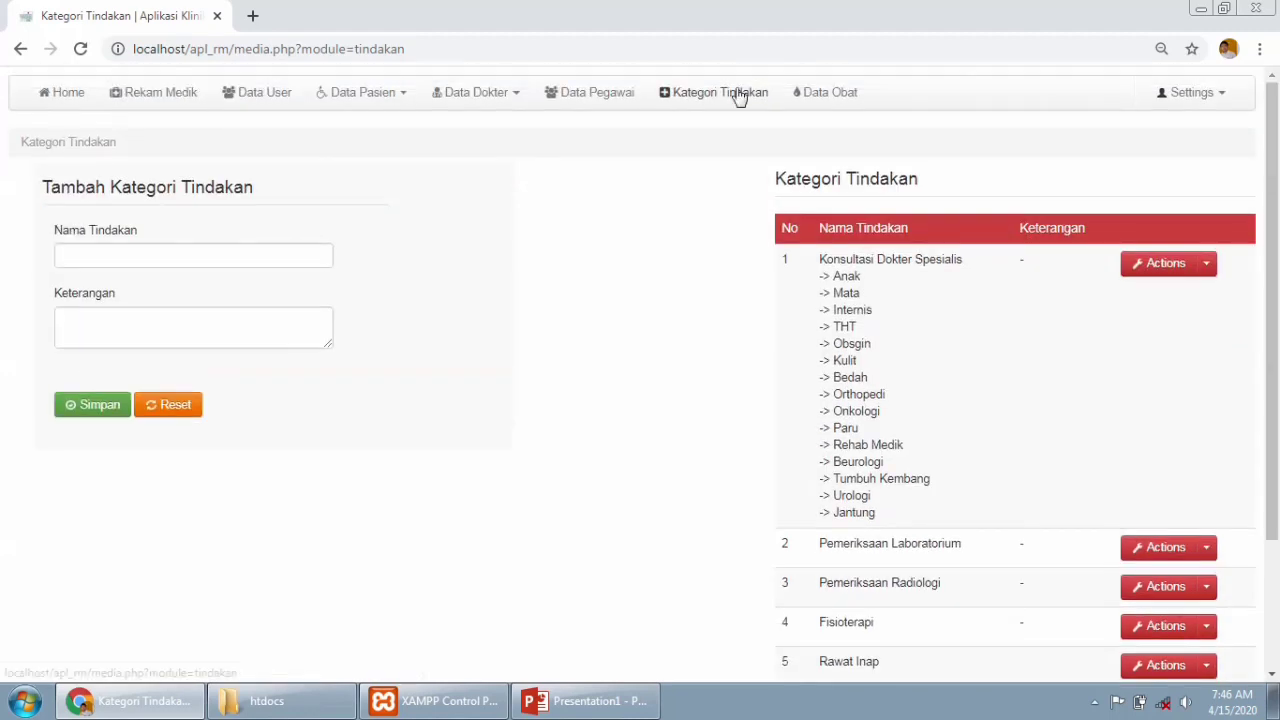
{"action": "left_click", "coordinate": [824, 96]}
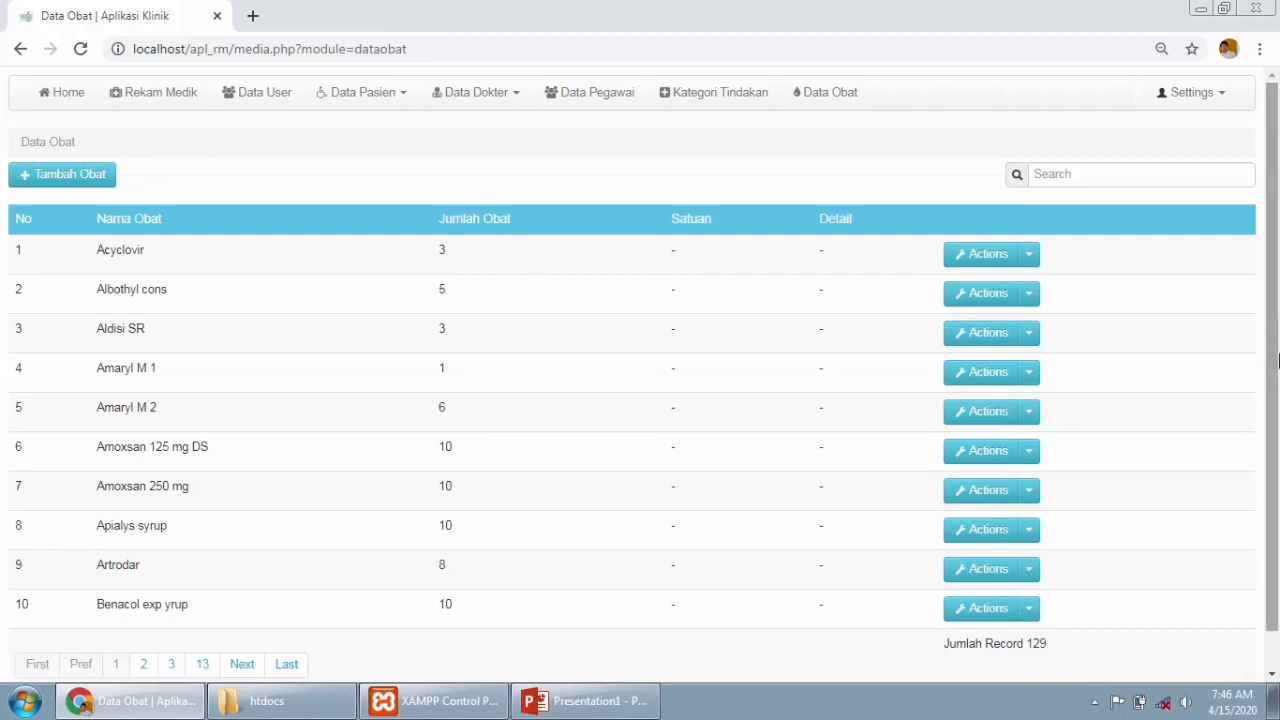
{"action": "scroll", "coordinate": [1272, 350], "scroll_direction": "down", "scroll_amount": 1}
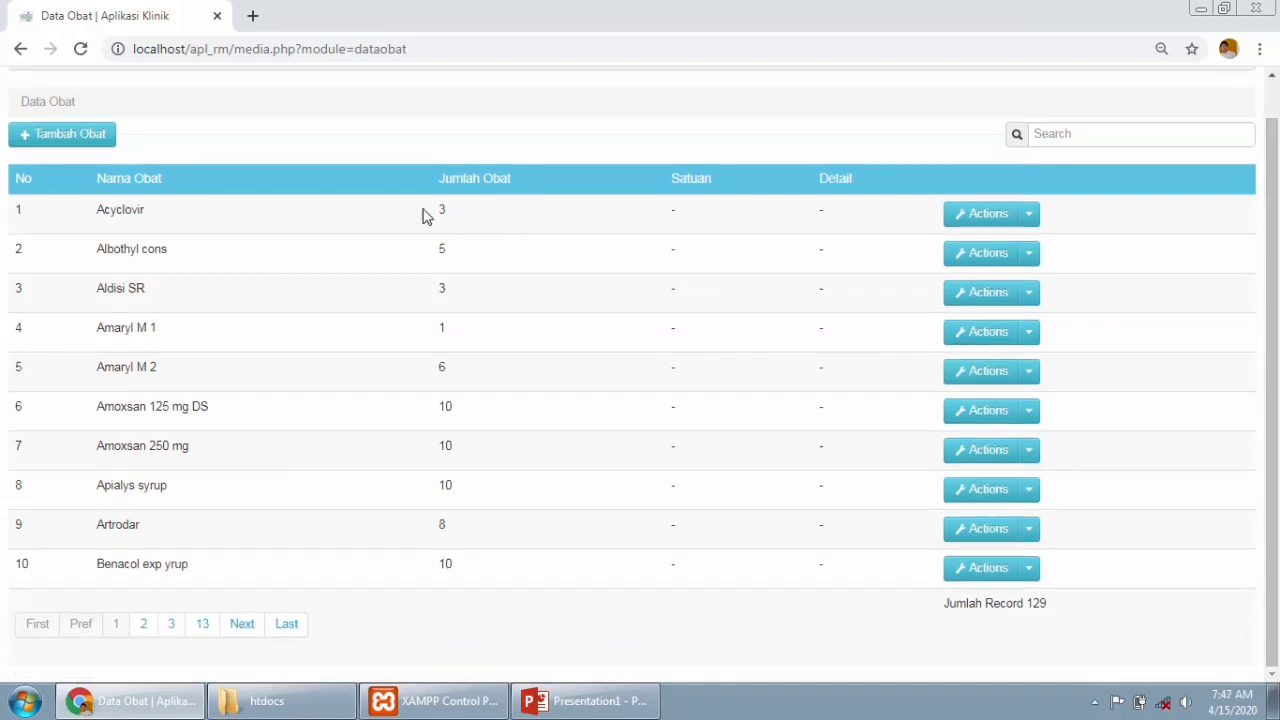
{"action": "left_click_drag", "start_coordinate": [442, 210], "coordinate": [449, 563]}
{"action": "left_click", "coordinate": [449, 585]}
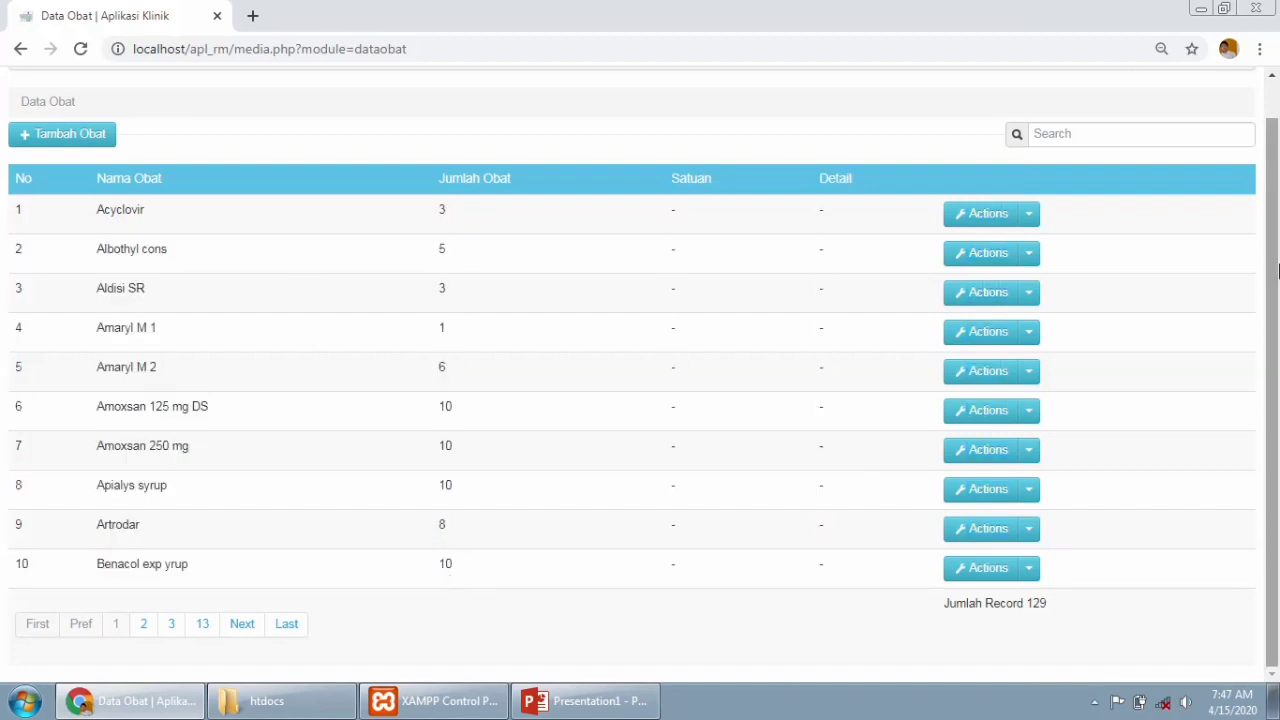
{"action": "scroll", "coordinate": [1266, 178], "scroll_direction": "up", "scroll_amount": 1}
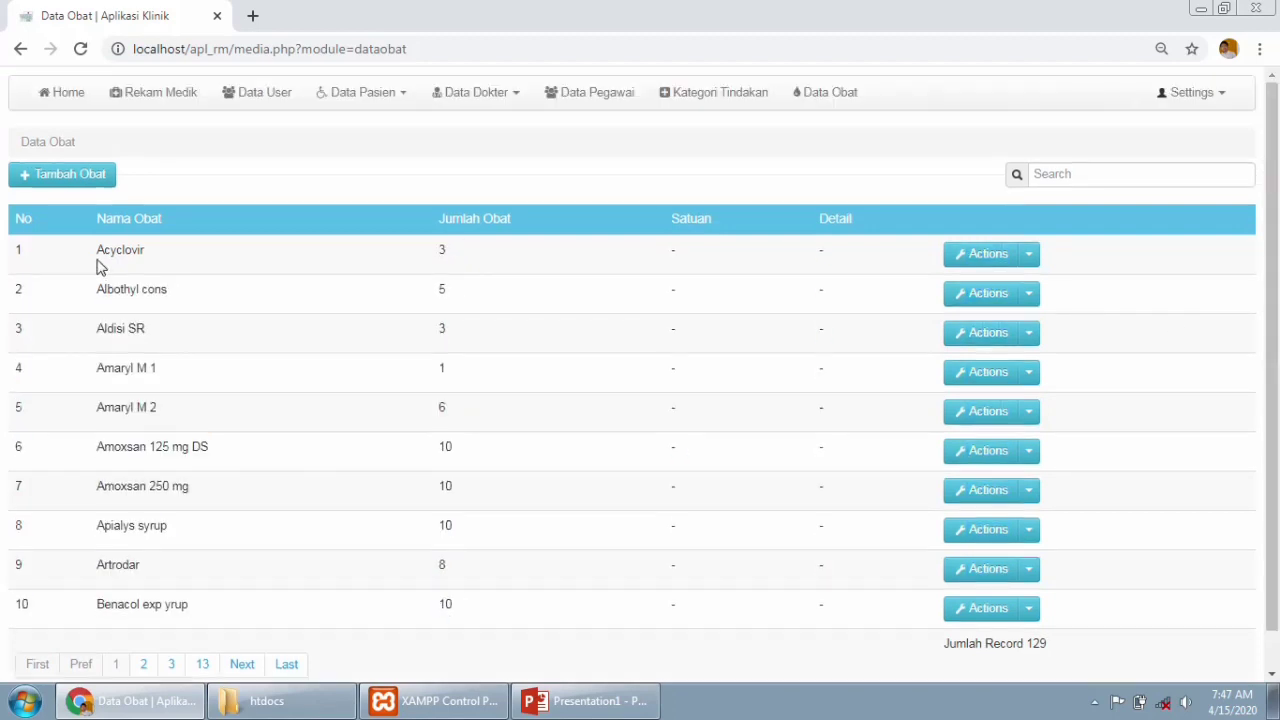
{"action": "left_click_drag", "start_coordinate": [98, 253], "coordinate": [155, 263]}
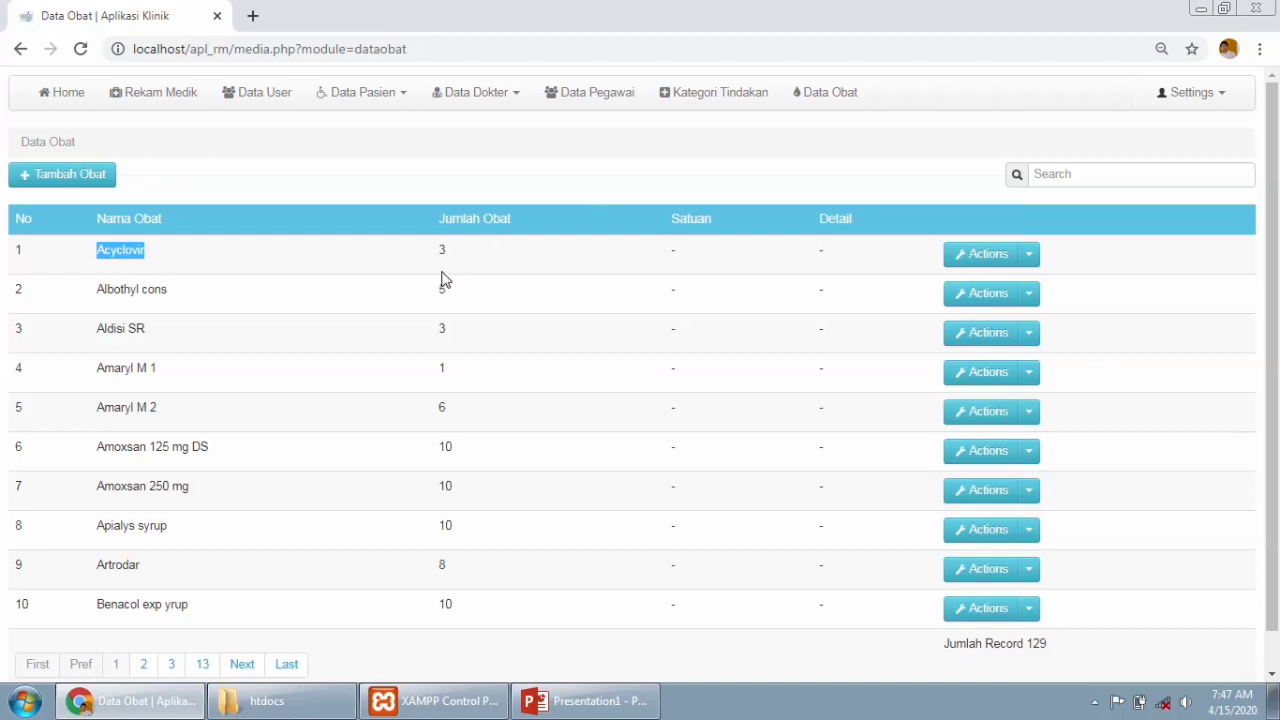
{"action": "left_click_drag", "start_coordinate": [447, 257], "coordinate": [436, 250]}
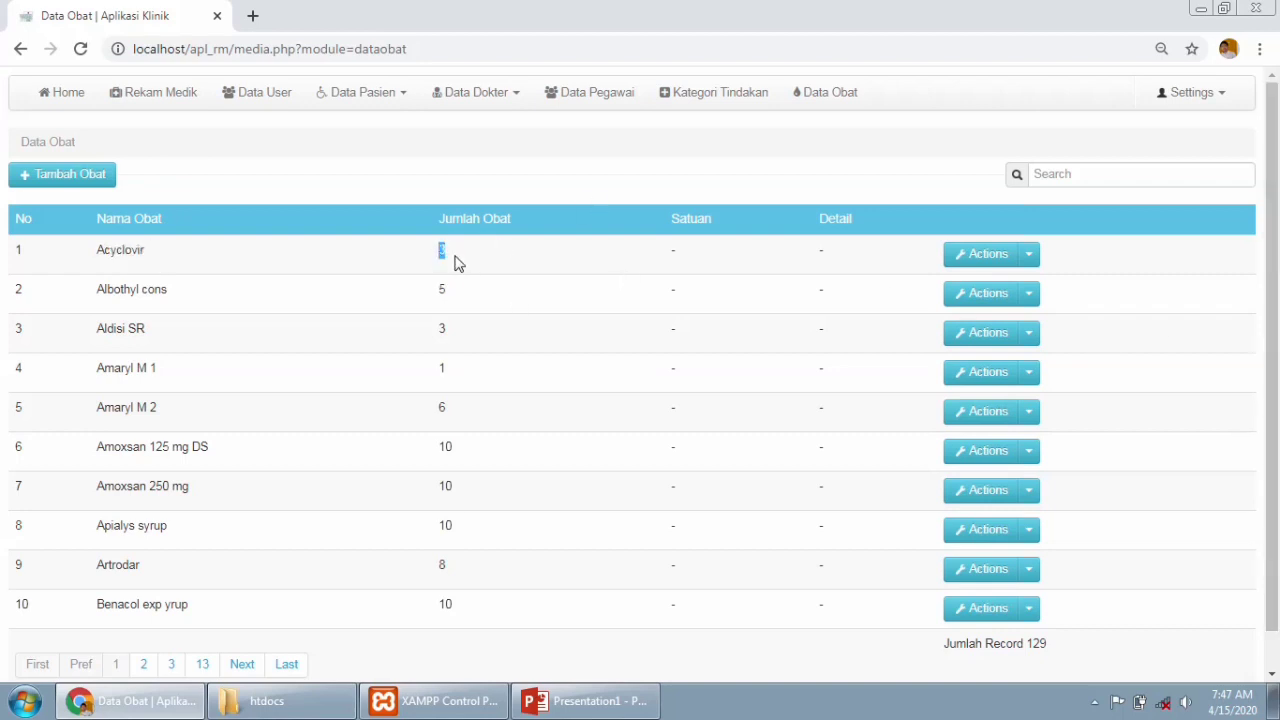
{"action": "left_click", "coordinate": [450, 260]}
{"action": "left_click_drag", "start_coordinate": [450, 260], "coordinate": [429, 263]}
{"action": "left_click", "coordinate": [449, 263]}
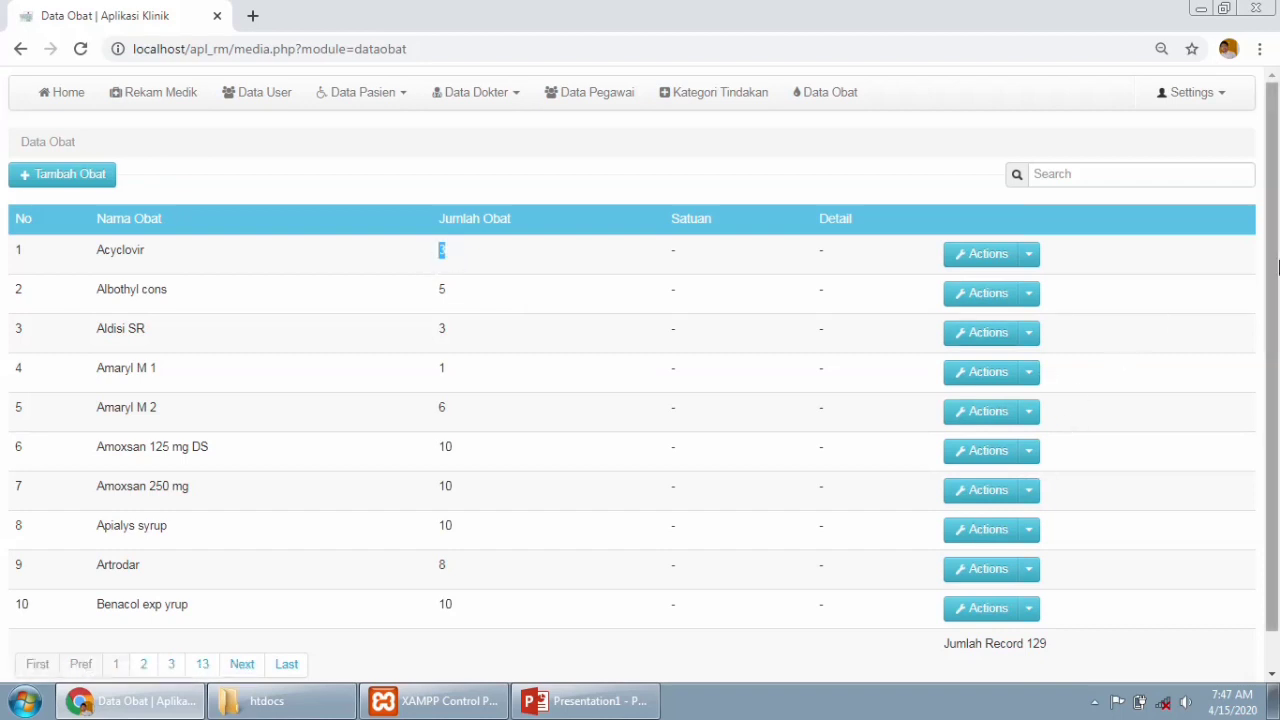
{"action": "scroll", "coordinate": [1276, 327], "scroll_direction": "down", "scroll_amount": 1}
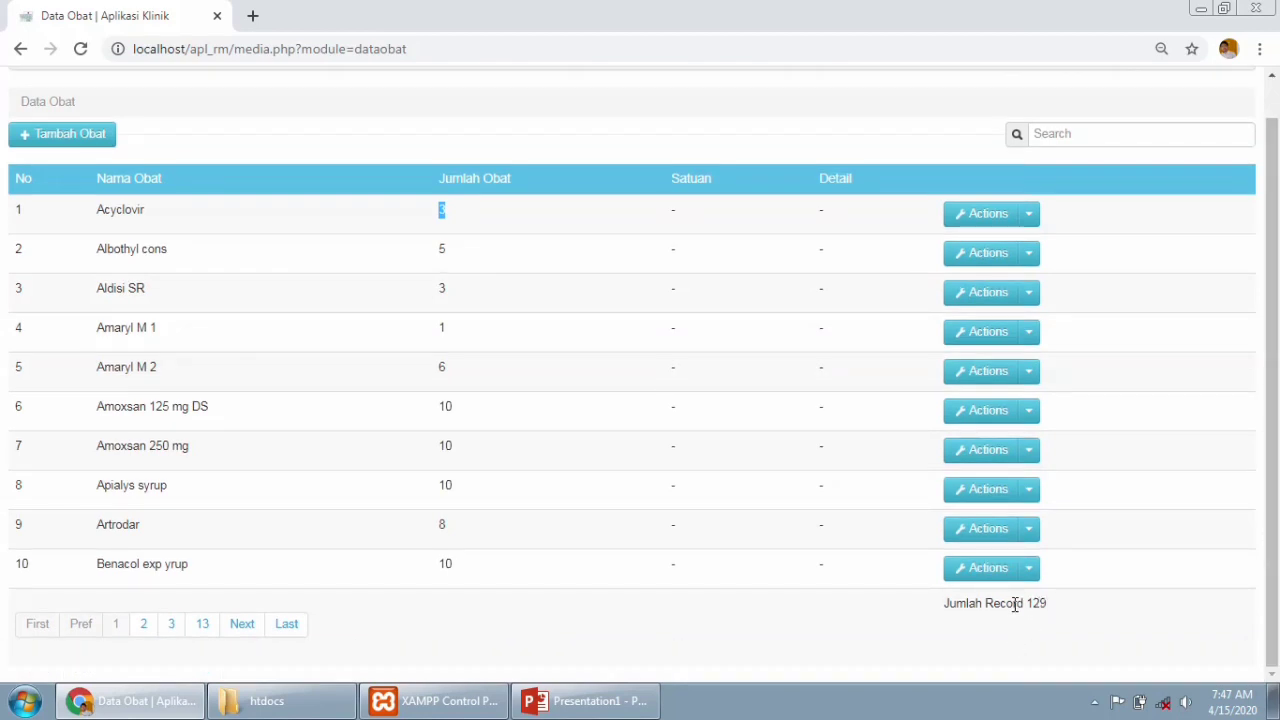
{"action": "left_click_drag", "start_coordinate": [1047, 607], "coordinate": [926, 617]}
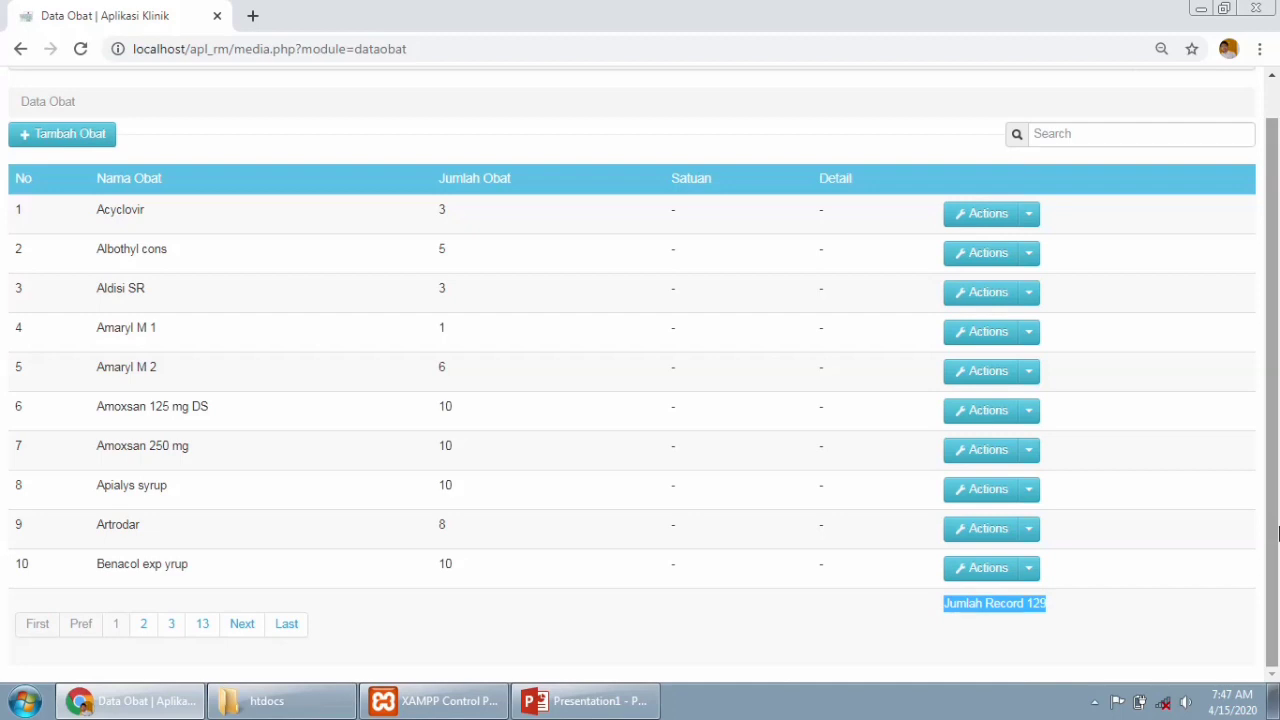
{"action": "scroll", "coordinate": [1278, 533], "scroll_direction": "up", "scroll_amount": 1}
{"action": "left_click", "coordinate": [1030, 255]}
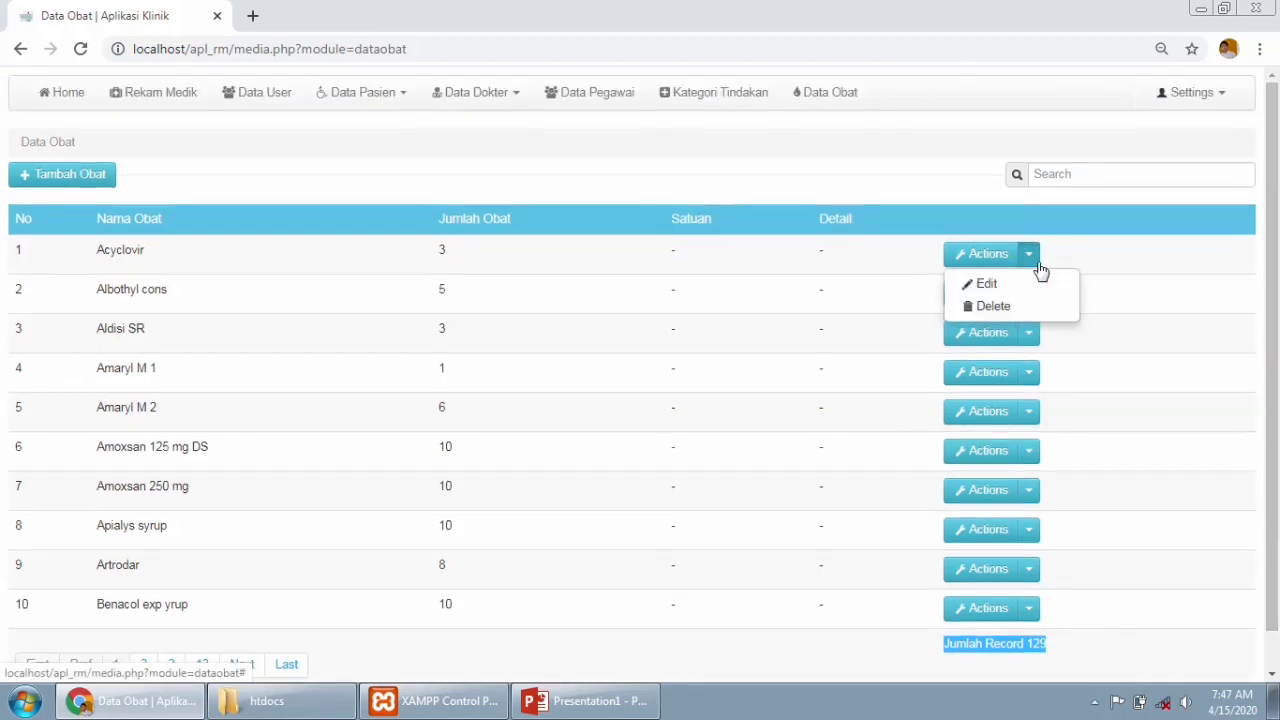
{"action": "left_click", "coordinate": [1180, 314]}
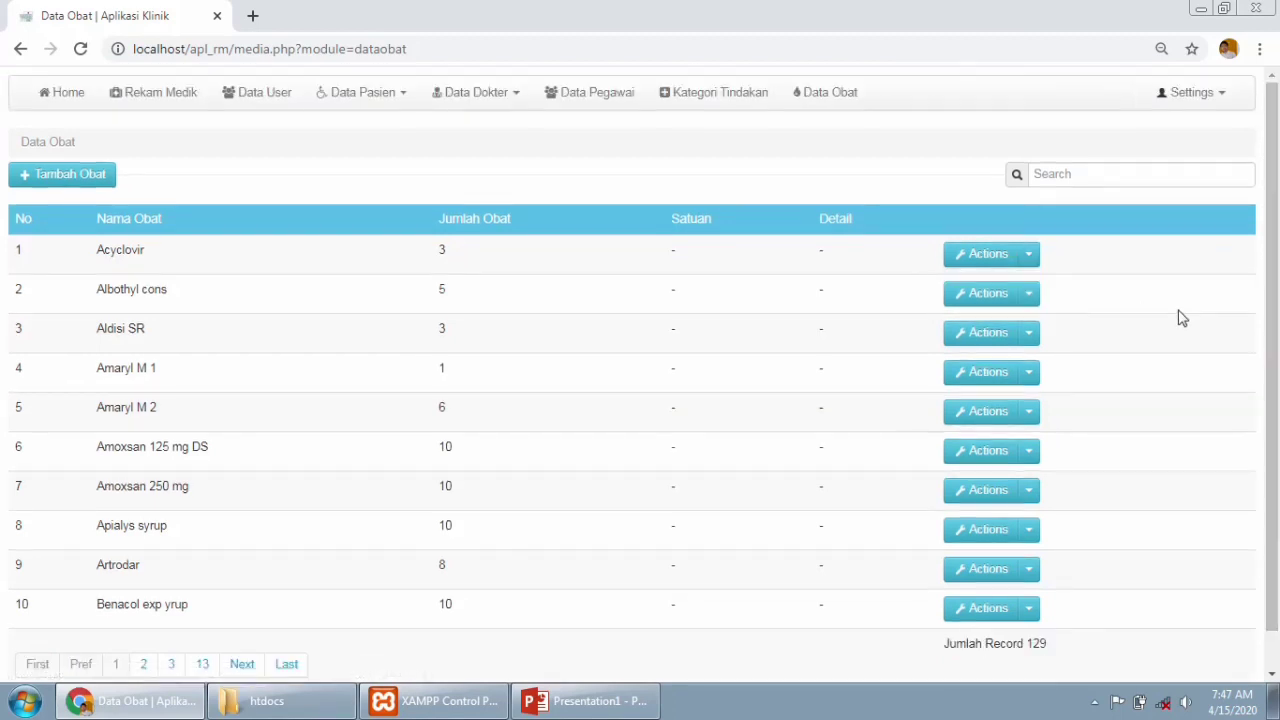
{"action": "left_click", "coordinate": [79, 183]}
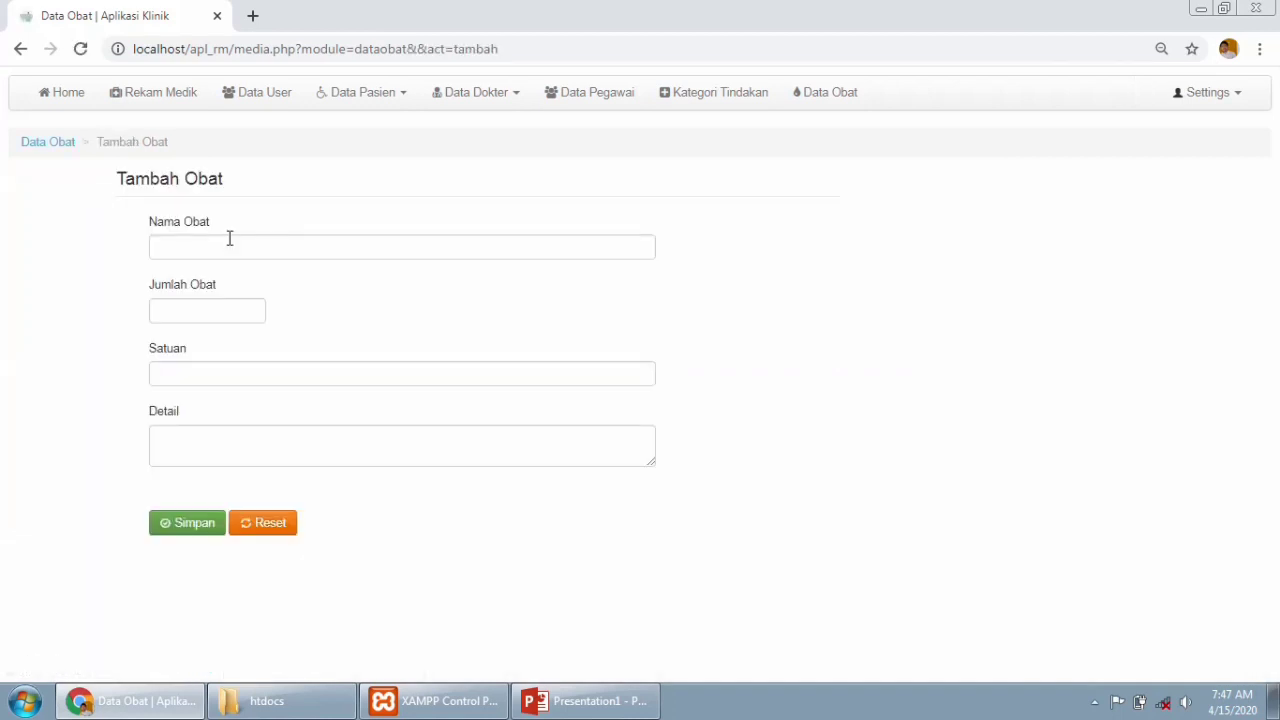
{"action": "left_click", "coordinate": [228, 244]}
{"action": "left_click", "coordinate": [19, 50]}
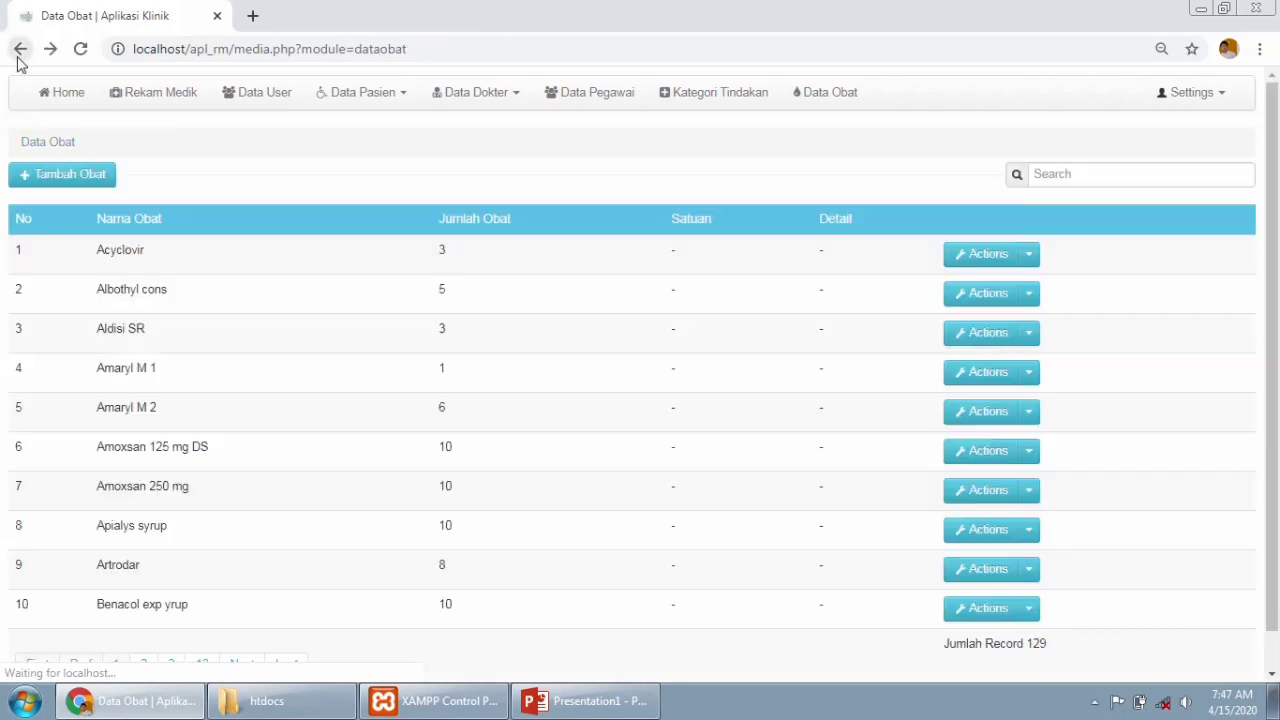
Search the medicine list for 'pa', then 'ac', and finally 'ha', leaving six matches.
{"action": "scroll", "coordinate": [1190, 143], "scroll_direction": "down", "scroll_amount": 1}
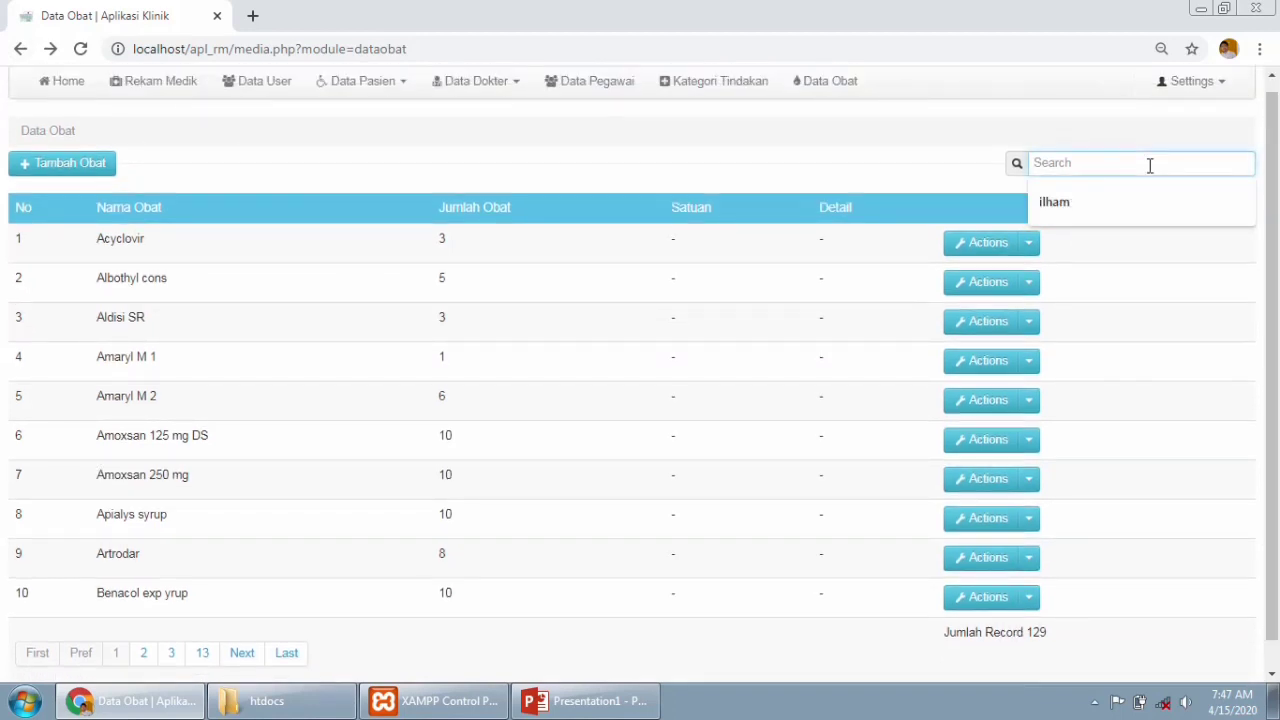
{"action": "type", "text": "pa"}
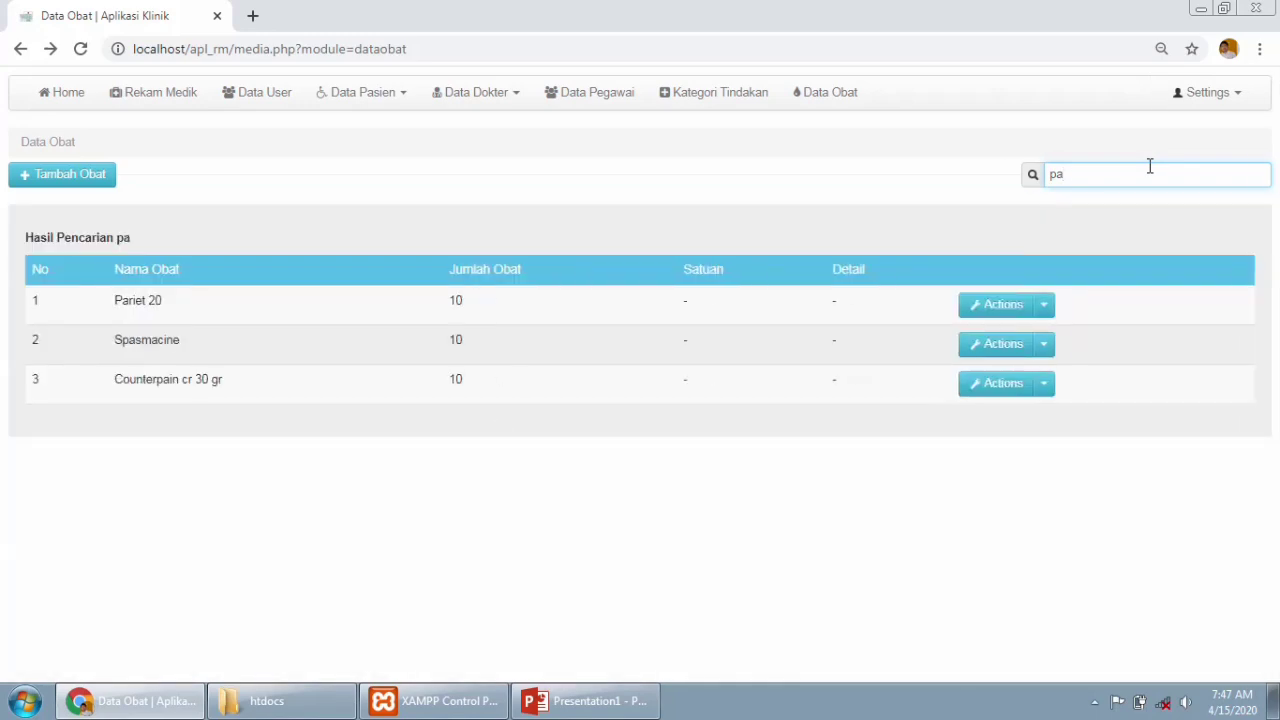
{"action": "key", "text": "BackSpace"}
{"action": "key", "text": "BackSpace"}
{"action": "type", "text": "acy"}
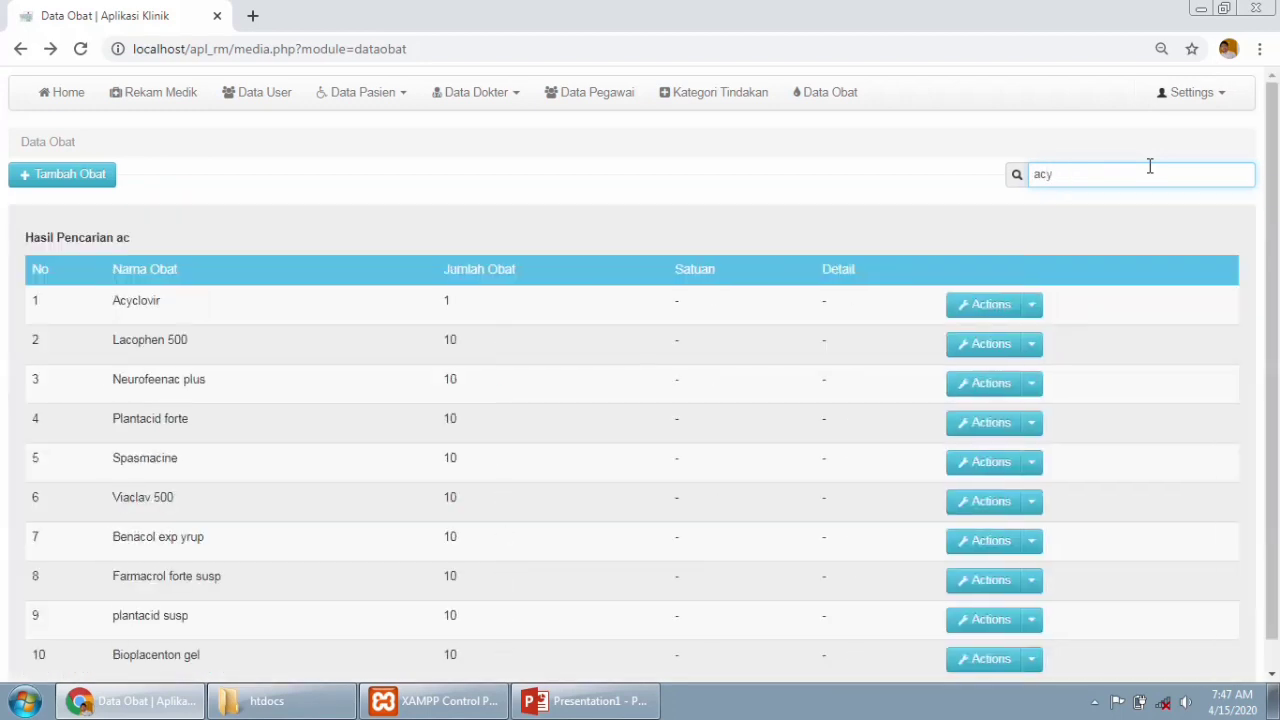
{"action": "key", "text": "BackSpace"}
{"action": "key", "text": "BackSpace"}
{"action": "key", "text": "BackSpace"}
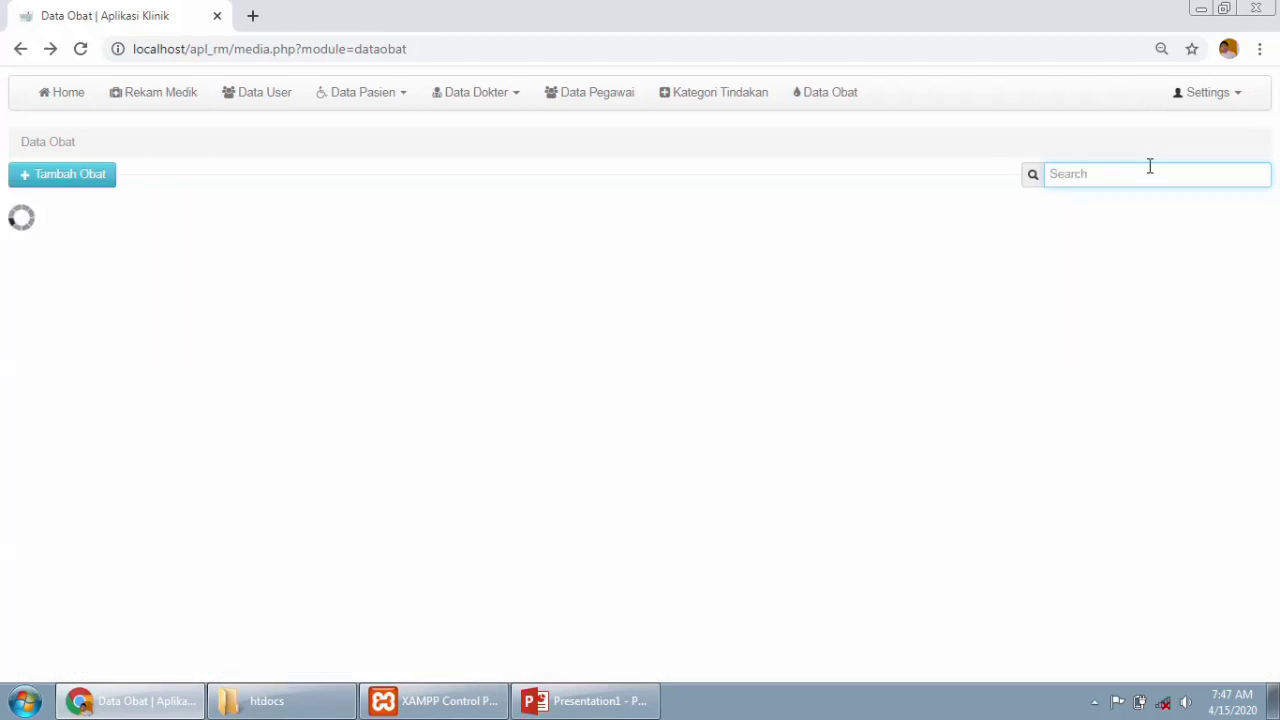
{"action": "type", "text": "ha"}
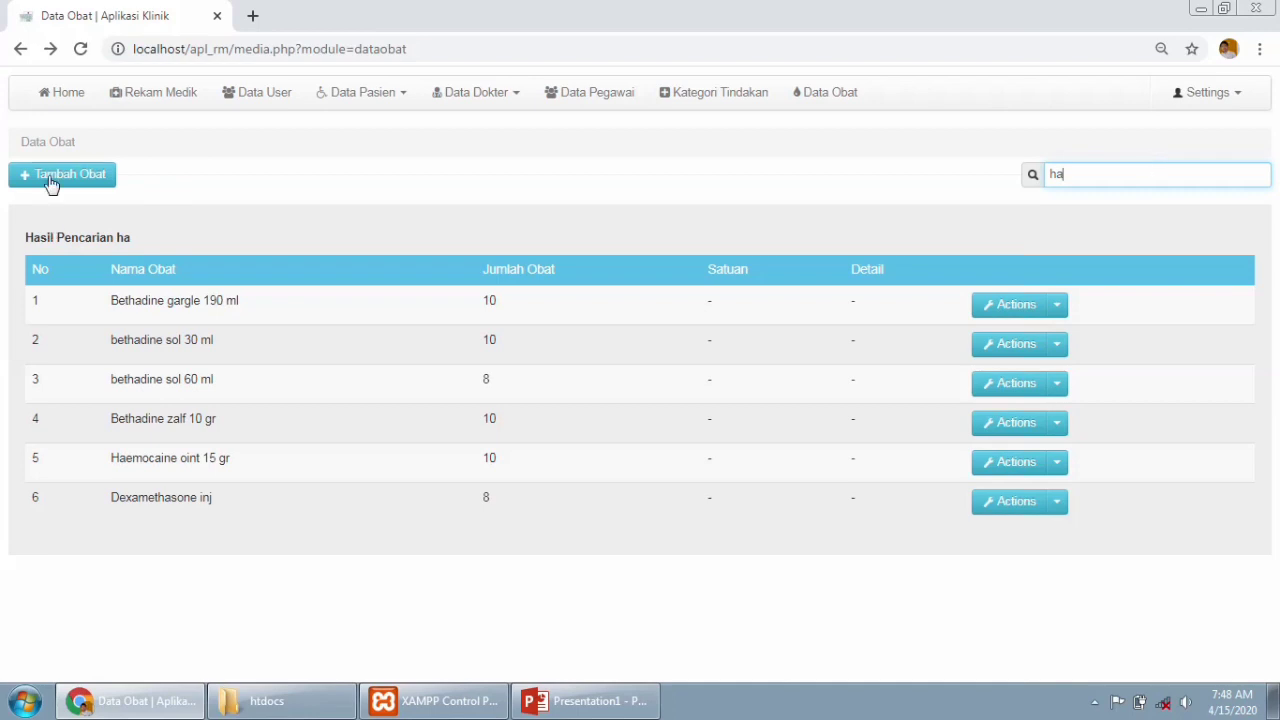
{"action": "left_click_drag", "start_coordinate": [1098, 174], "coordinate": [1020, 177]}
Go back to the home dashboard, check the Settings menu, and scroll to the Laporan cards.
{"action": "left_click", "coordinate": [41, 104]}
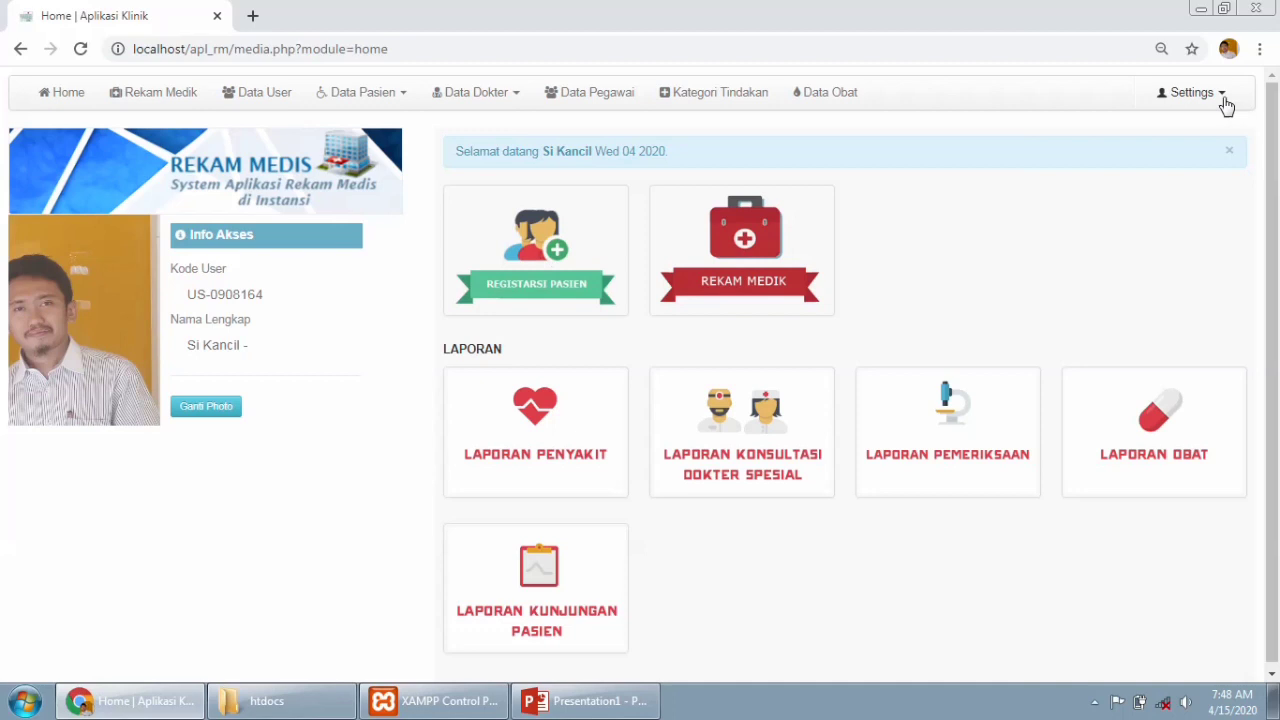
{"action": "left_click", "coordinate": [1214, 94]}
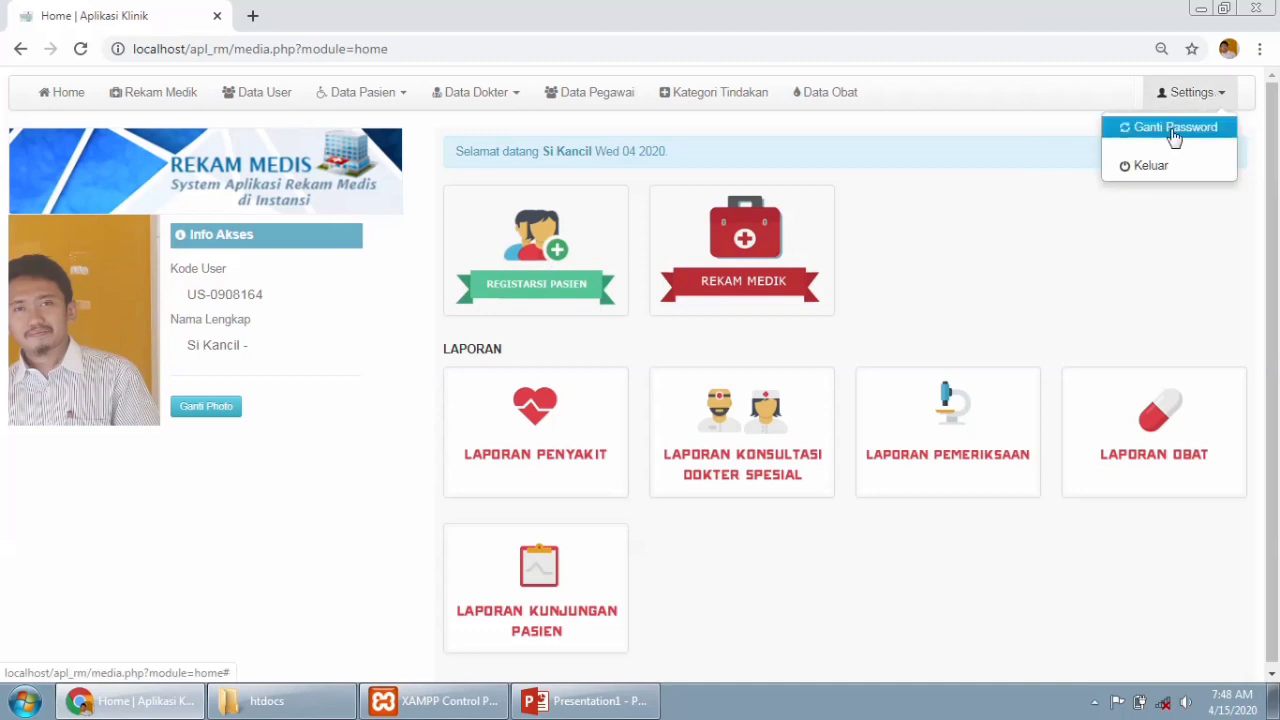
{"action": "left_click", "coordinate": [1030, 100]}
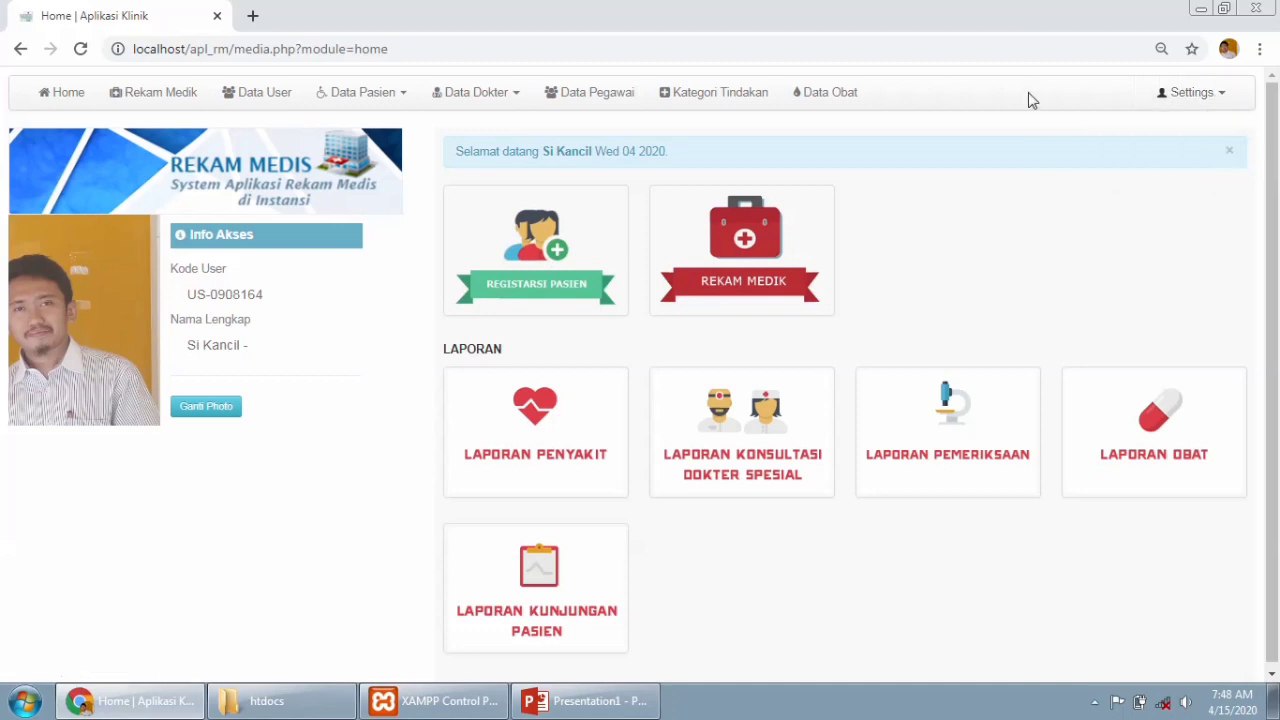
{"action": "scroll", "coordinate": [1278, 275], "scroll_direction": "down", "scroll_amount": 1}
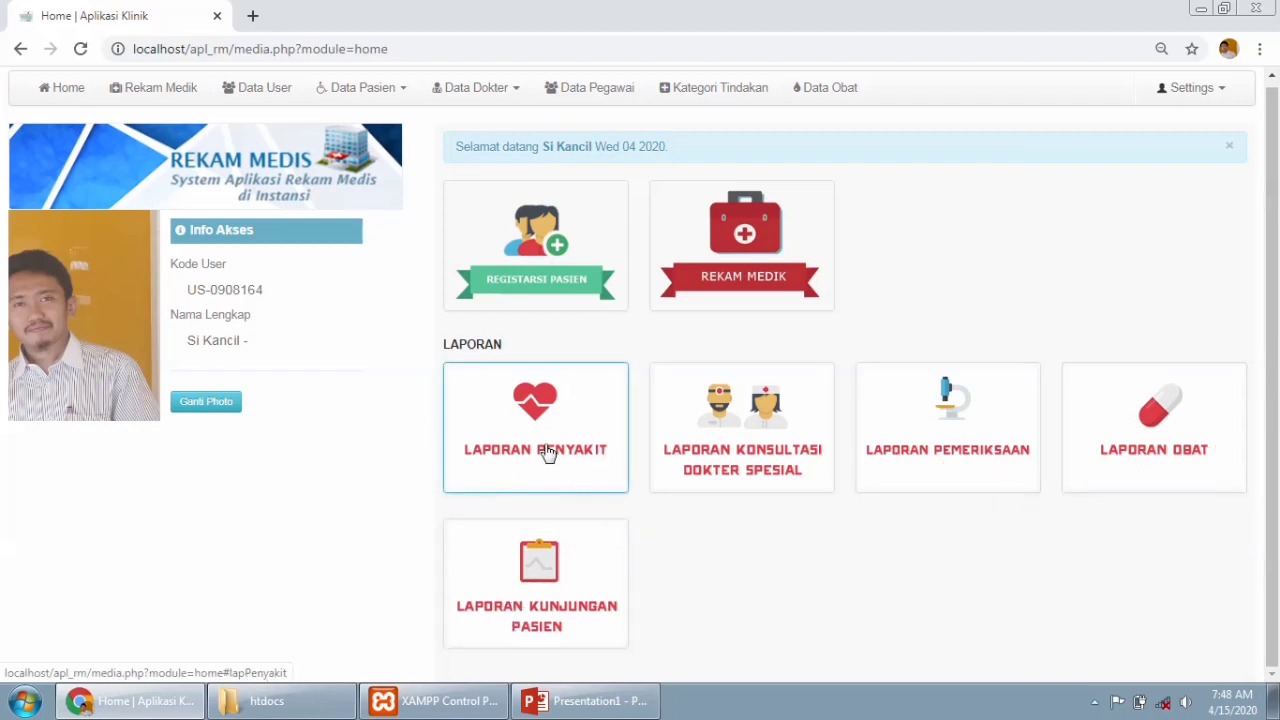
Print the Laporan Penyakit report to PDF and highlight Karsinoma and Hipertensi in it.
{"action": "left_click", "coordinate": [544, 414]}
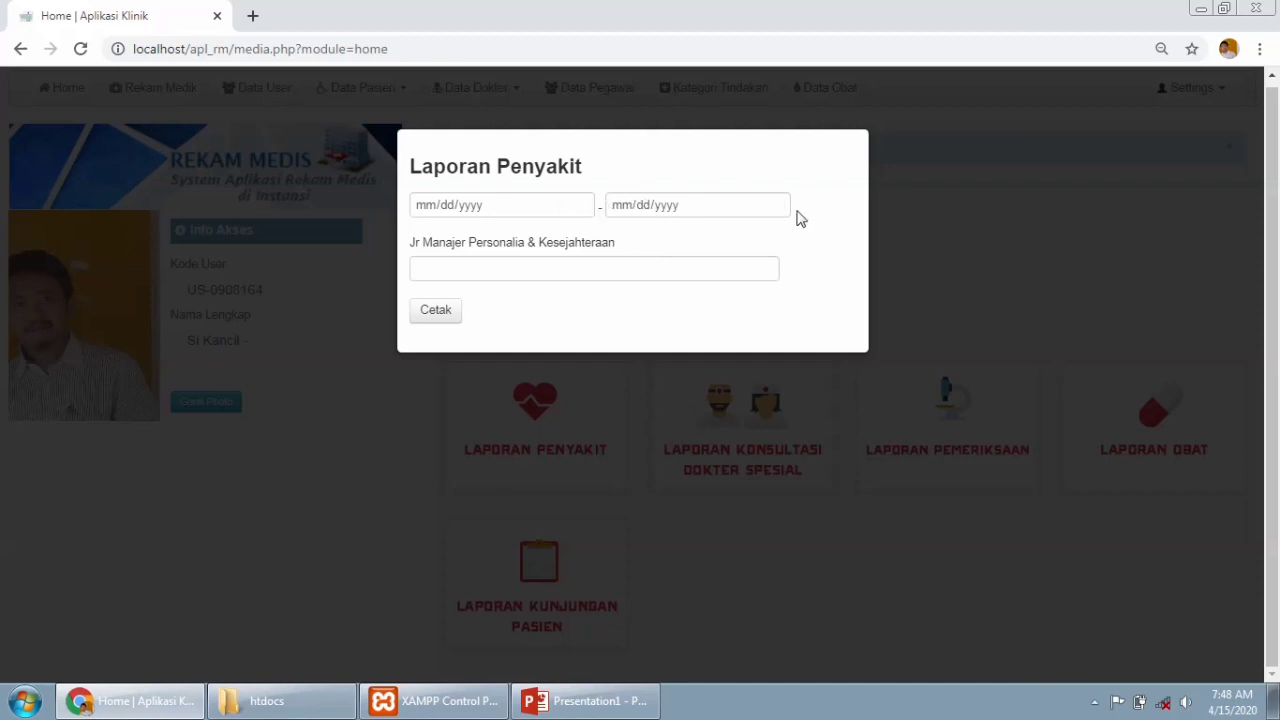
{"action": "left_click", "coordinate": [442, 312]}
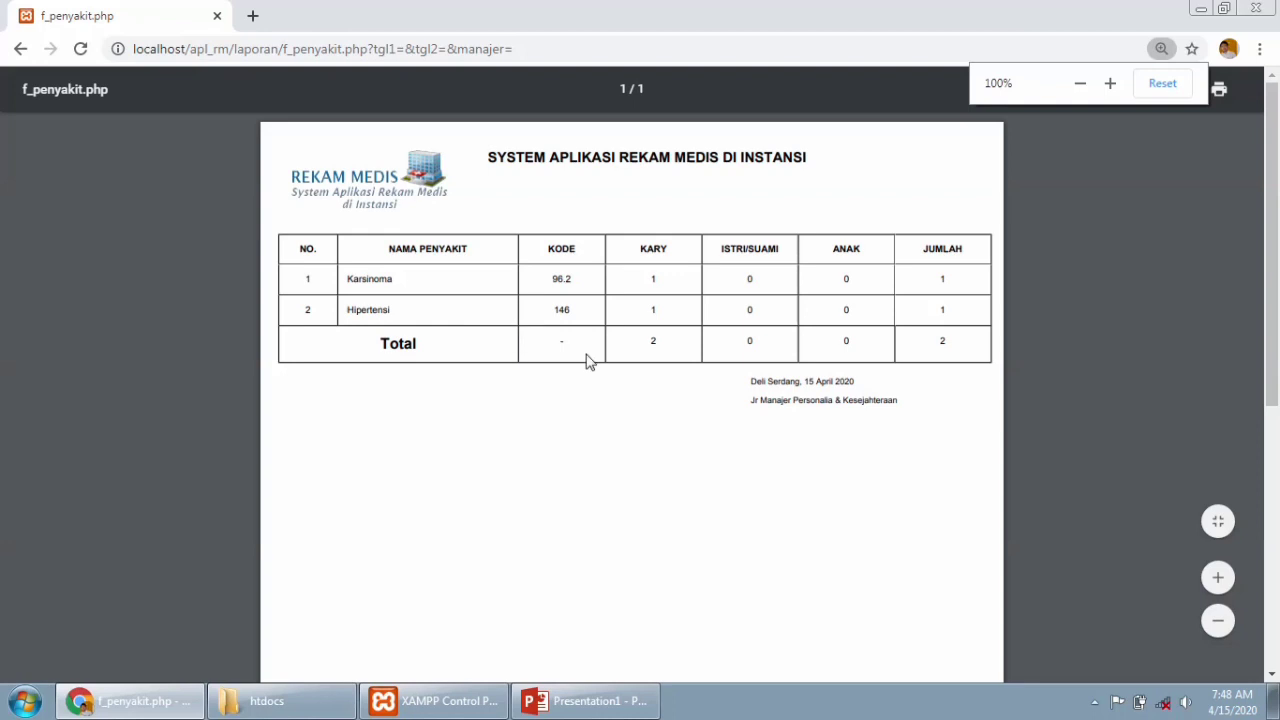
{"action": "left_click_drag", "start_coordinate": [1276, 319], "coordinate": [1278, 372]}
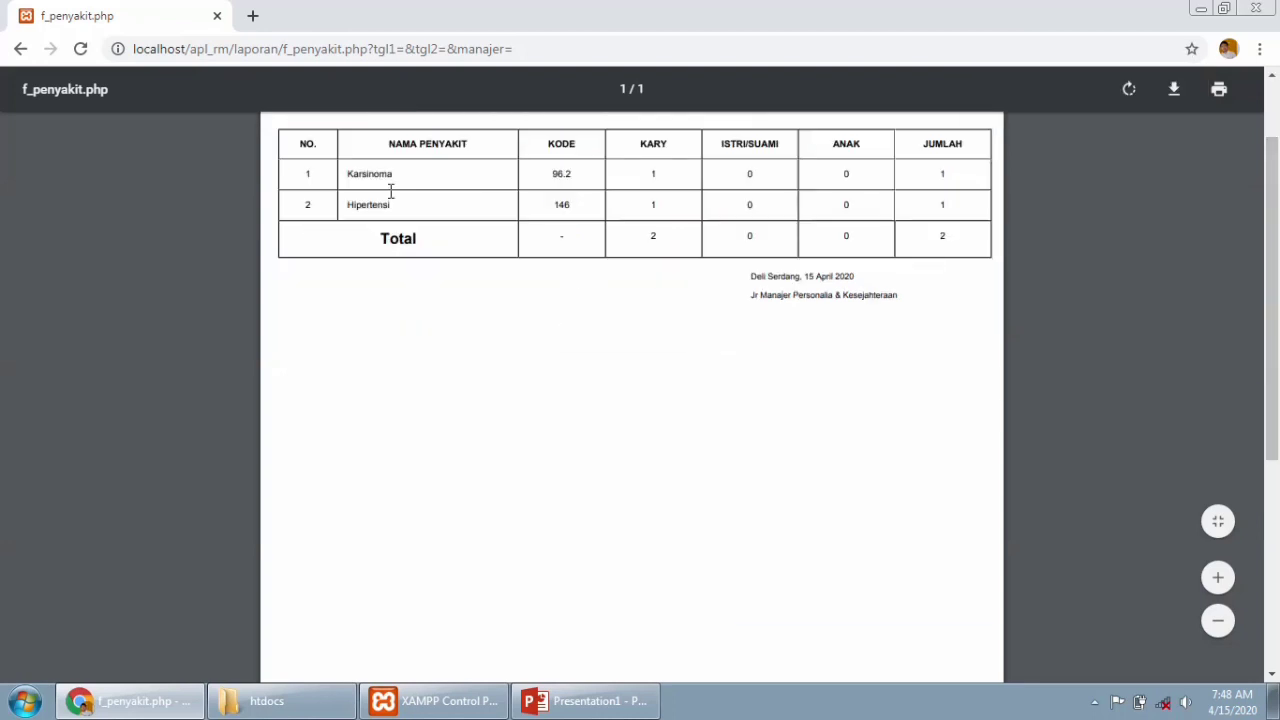
{"action": "left_click_drag", "start_coordinate": [394, 177], "coordinate": [341, 179]}
{"action": "left_click_drag", "start_coordinate": [403, 212], "coordinate": [329, 209]}
{"action": "left_click_drag", "start_coordinate": [1277, 356], "coordinate": [1276, 305]}
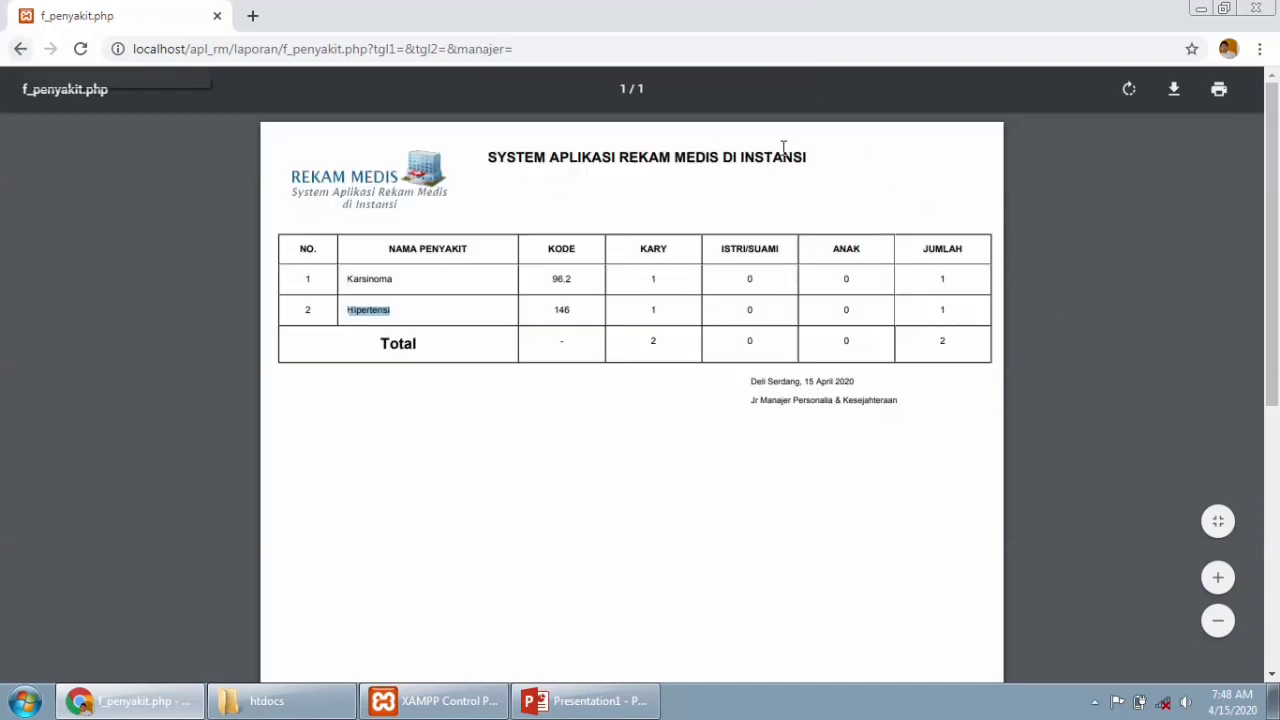
Download the disease report as the PDF file 15-04-2020-penyakit.
{"action": "left_click", "coordinate": [1175, 96]}
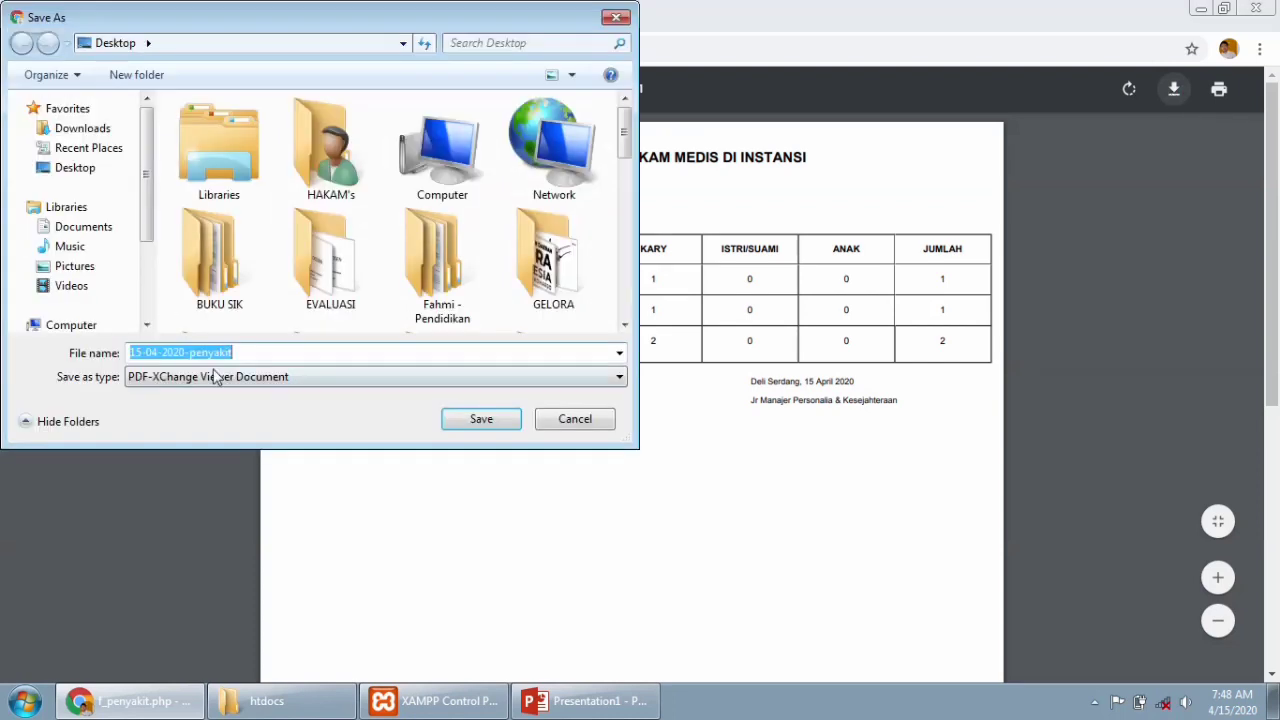
{"action": "left_click", "coordinate": [218, 379]}
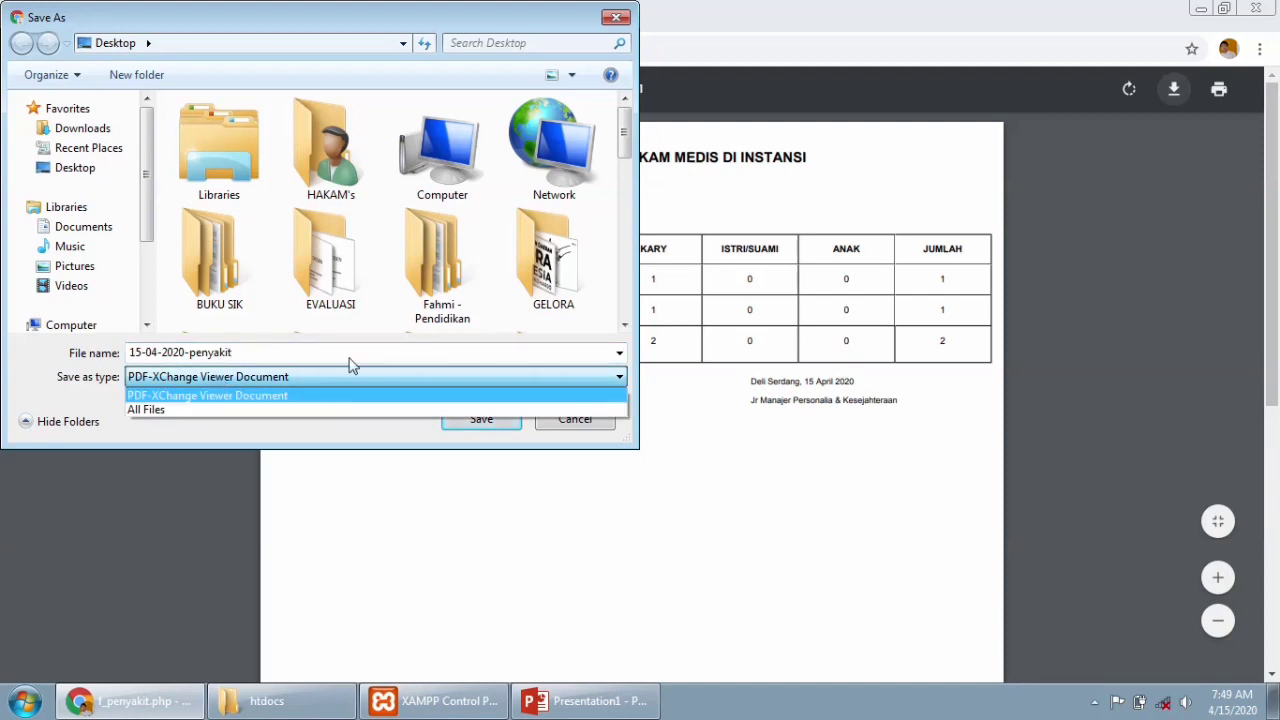
{"action": "left_click", "coordinate": [383, 331]}
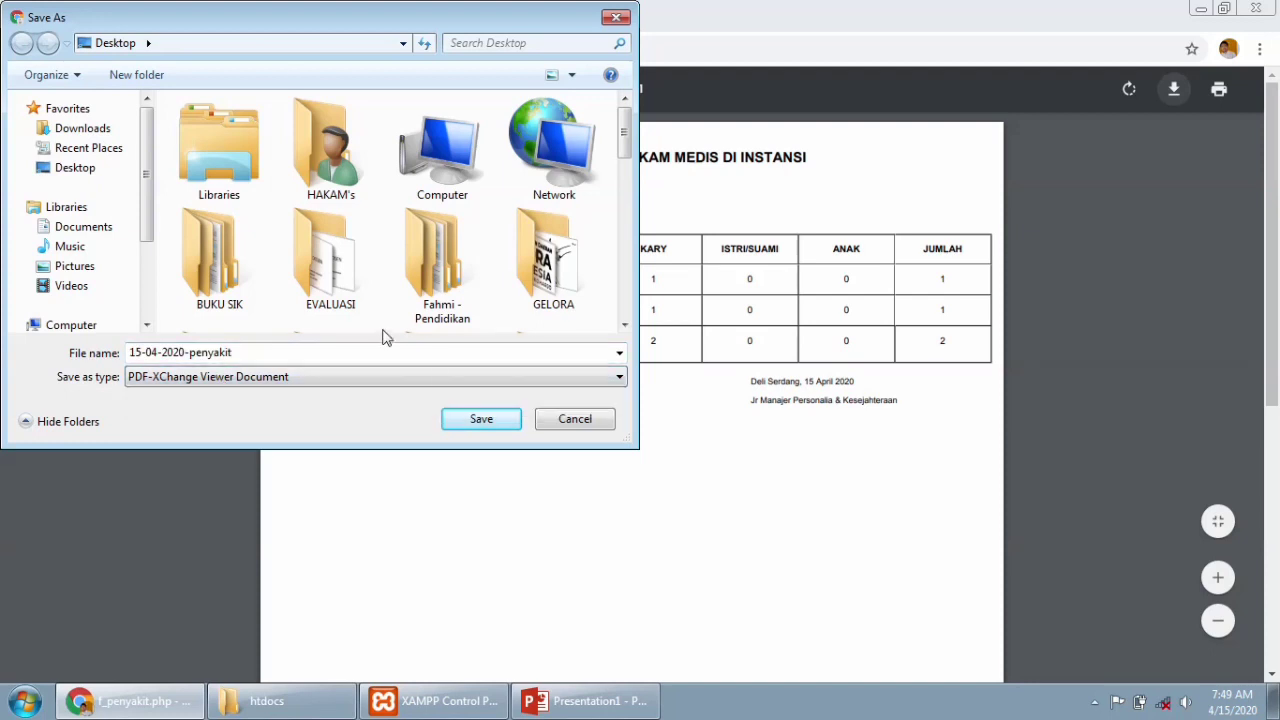
{"action": "left_click", "coordinate": [459, 422]}
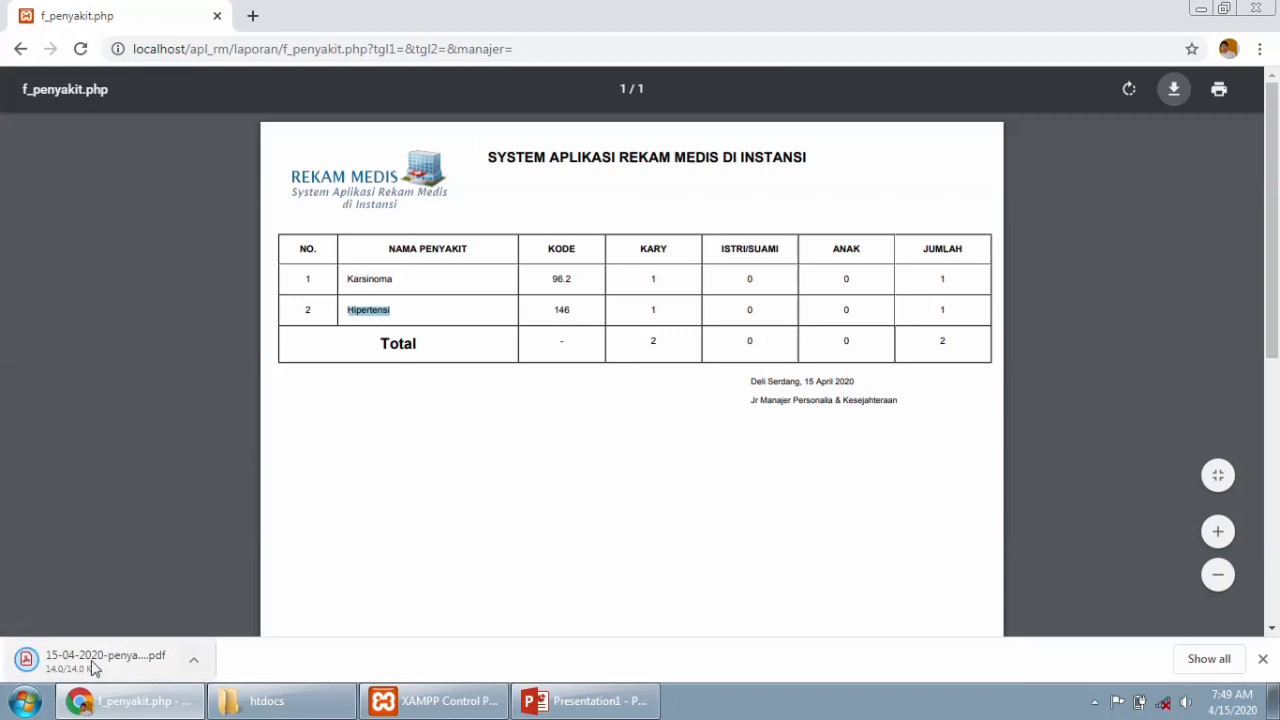
Preview printing with Save as PDF as the destination, cancel it, and return home.
{"action": "left_click", "coordinate": [1219, 91]}
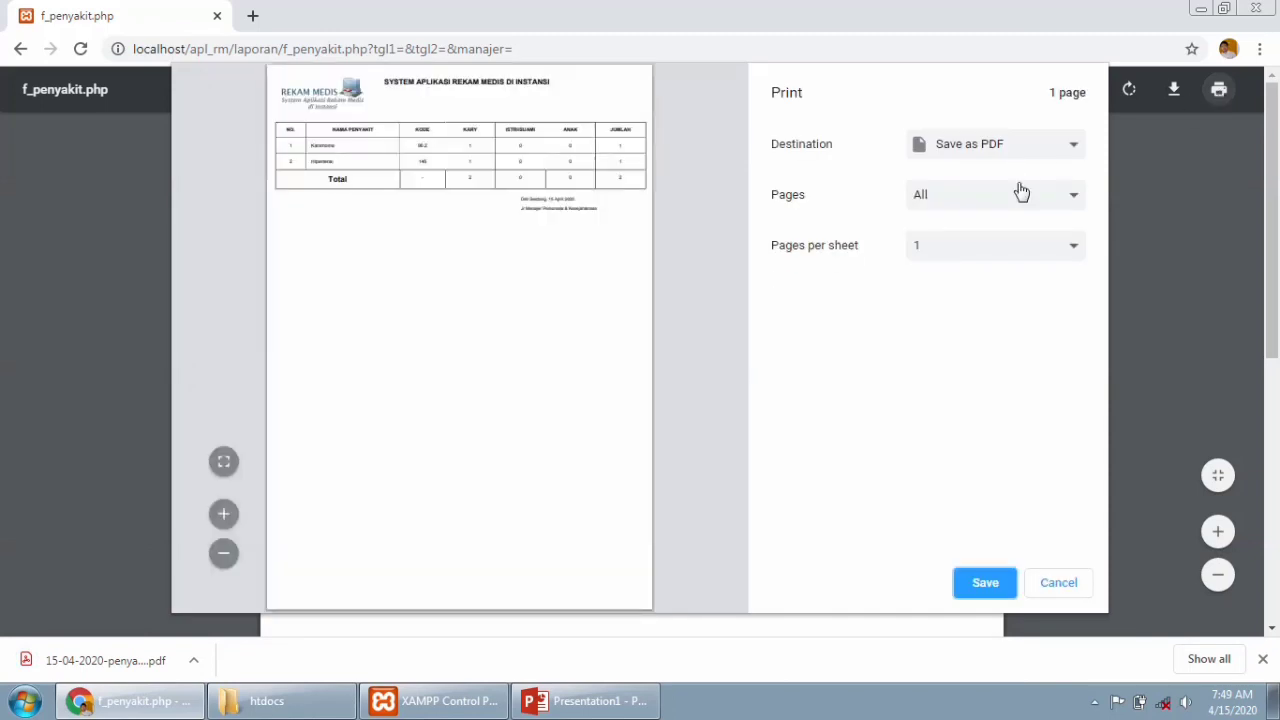
{"action": "left_click", "coordinate": [1064, 150]}
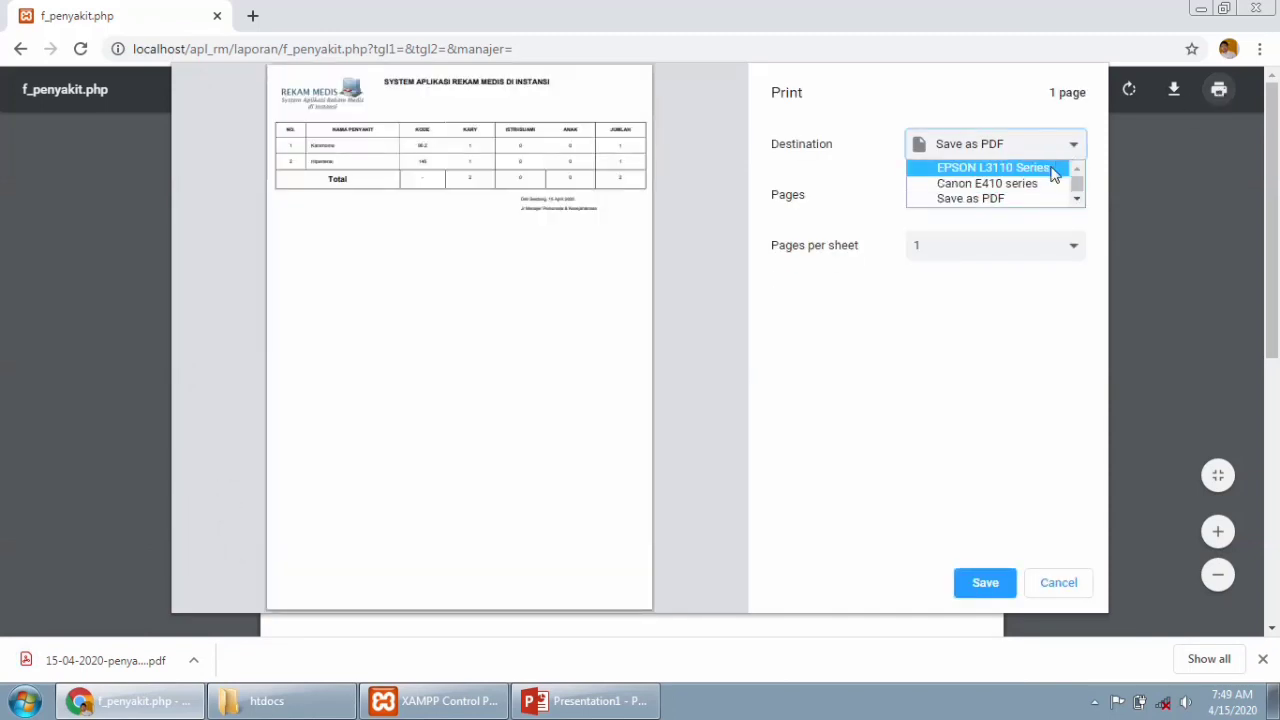
{"action": "left_click", "coordinate": [1155, 199]}
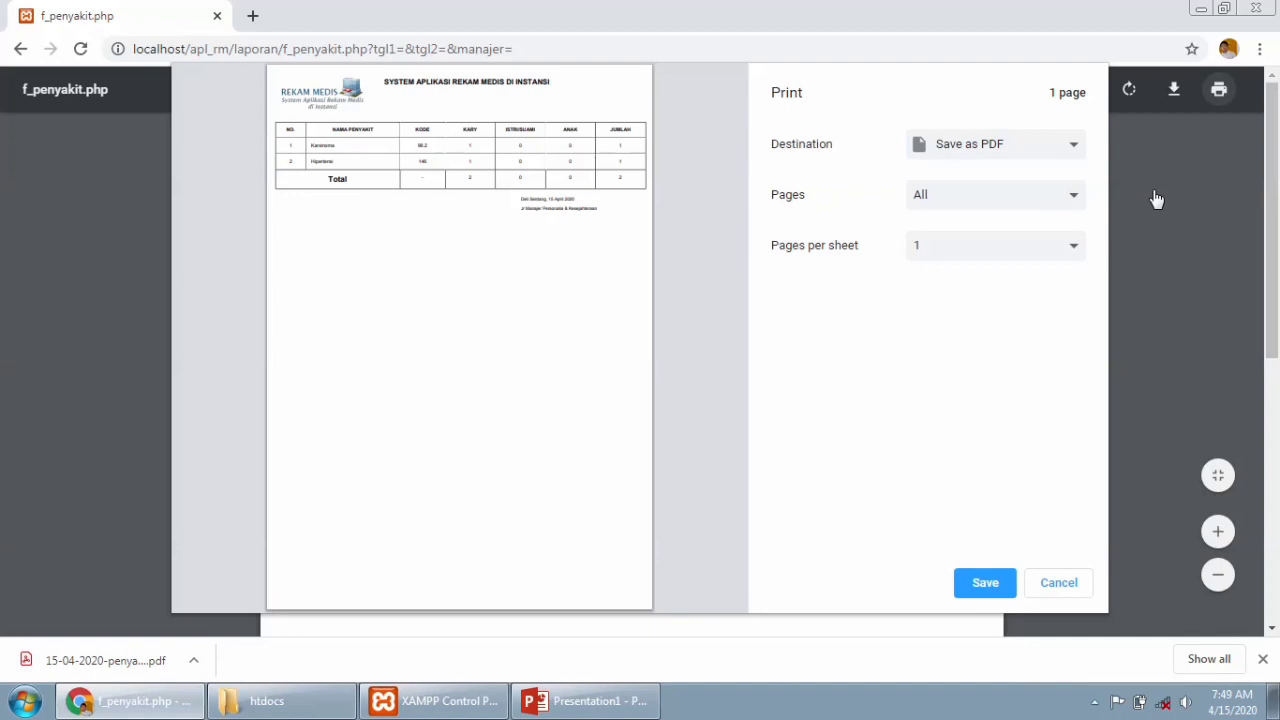
{"action": "left_click", "coordinate": [1074, 583]}
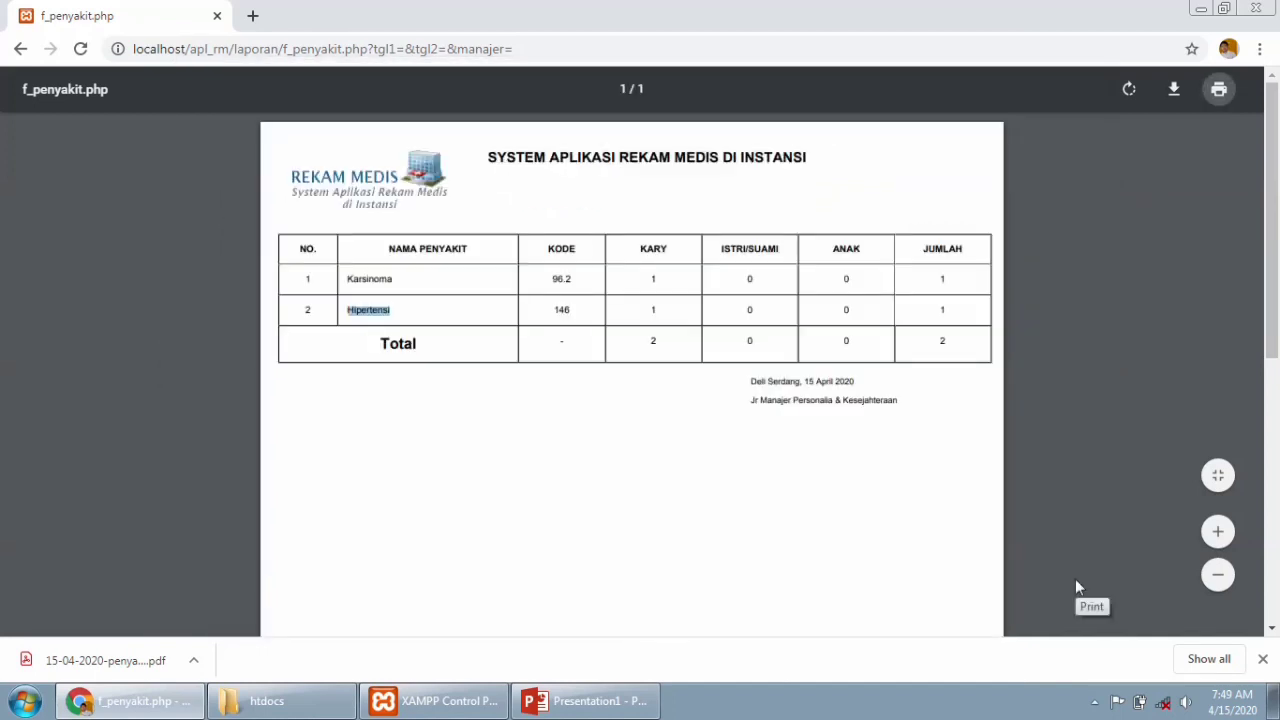
{"action": "left_click", "coordinate": [16, 49]}
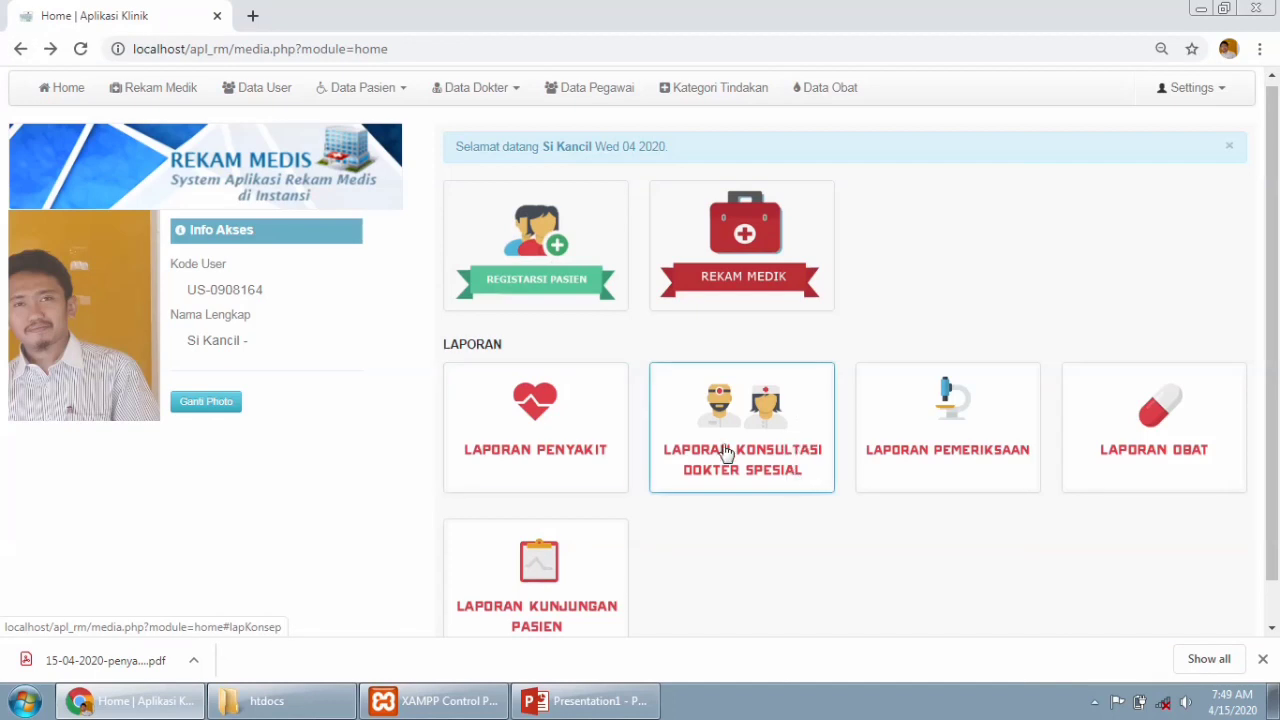
Generate the Laporan Konsultasi Dokter Spesialis PDF without choosing dates, then return to the dashboard.
{"action": "left_click", "coordinate": [744, 444]}
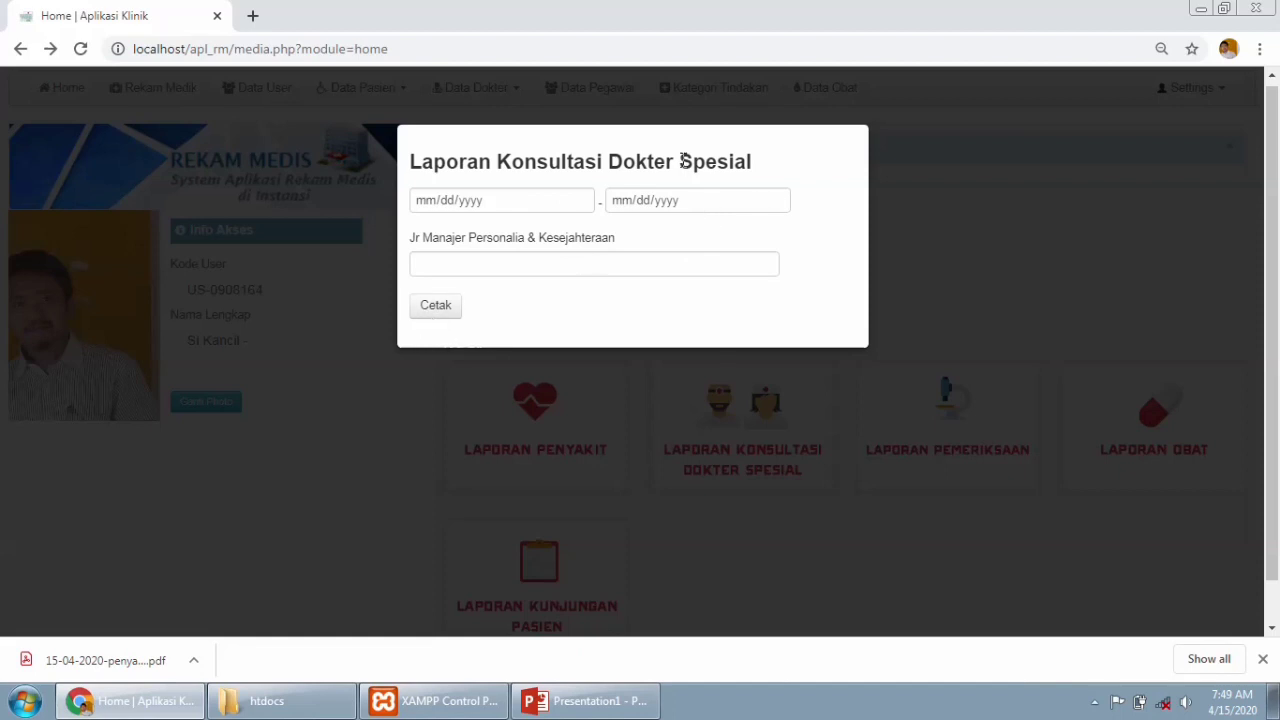
{"action": "left_click", "coordinate": [779, 201]}
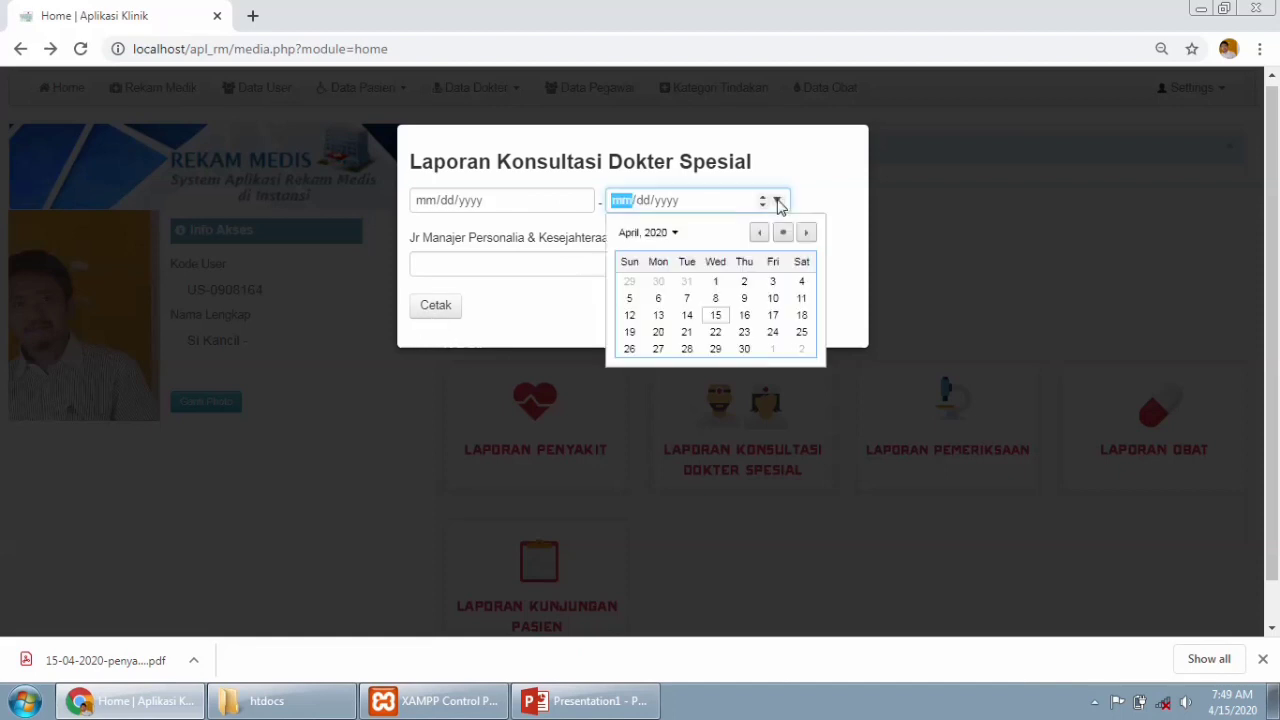
{"action": "left_click", "coordinate": [578, 202]}
{"action": "left_click", "coordinate": [579, 203]}
{"action": "left_click", "coordinate": [710, 248]}
{"action": "left_click", "coordinate": [427, 314]}
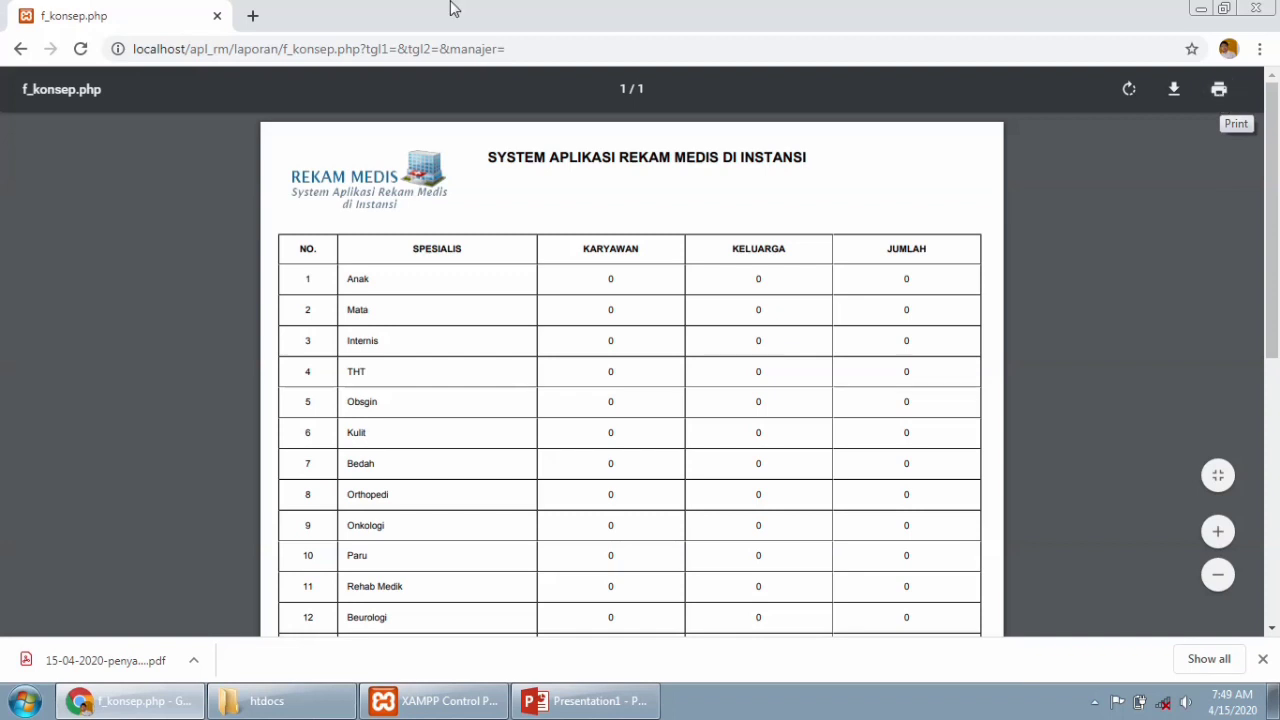
{"action": "left_click", "coordinate": [19, 50]}
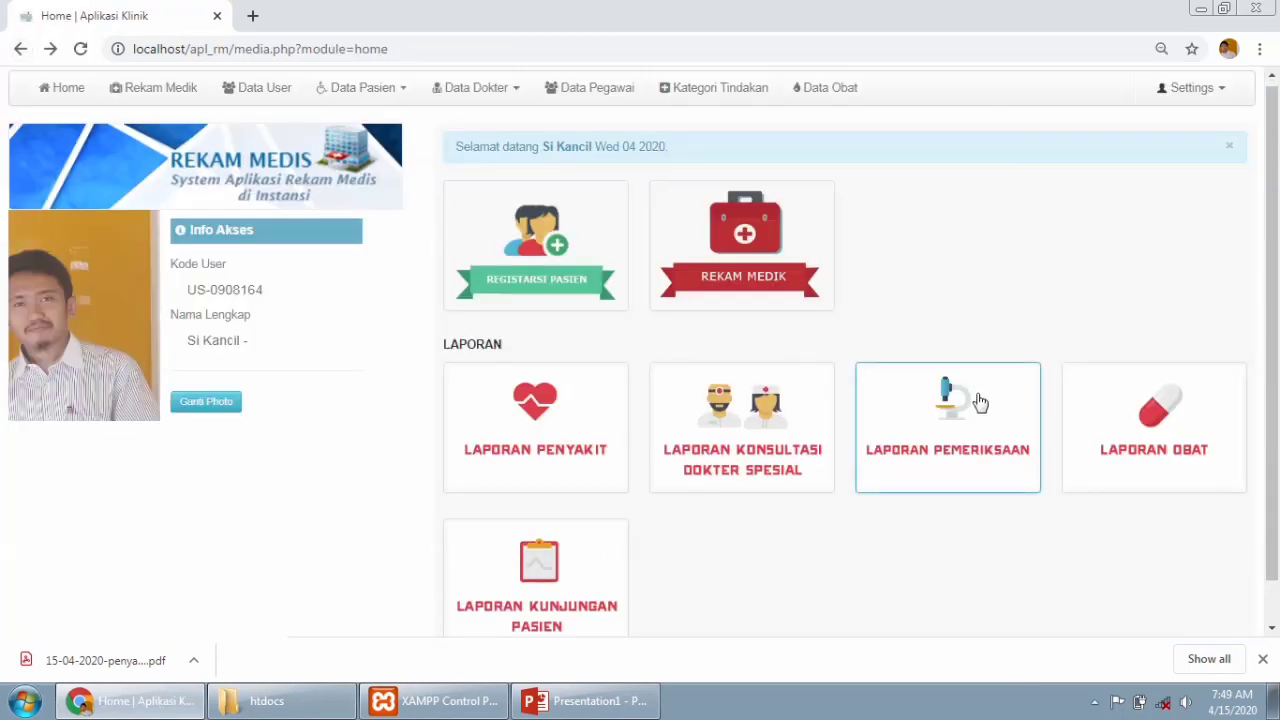
Generate the Laporan Pemeriksaan PDF, with all four examination types at 0, and return home.
{"action": "left_click", "coordinate": [980, 401]}
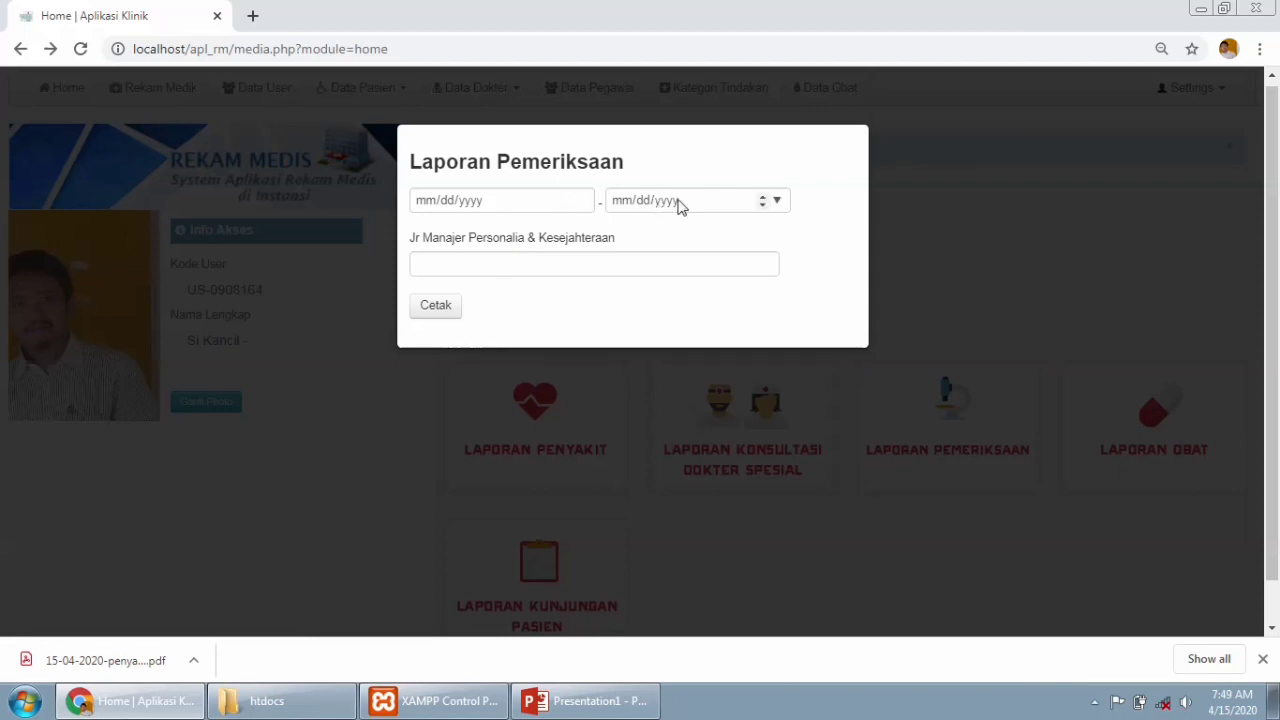
{"action": "left_click", "coordinate": [426, 314]}
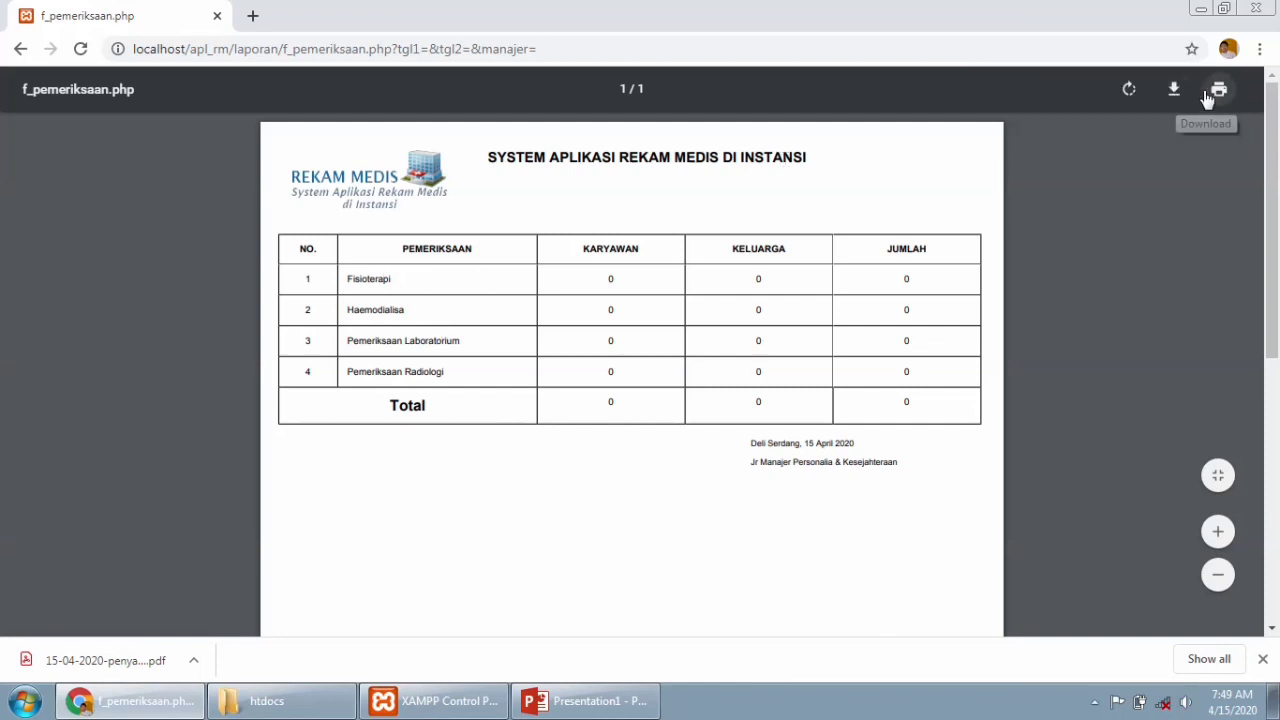
{"action": "left_click", "coordinate": [20, 49]}
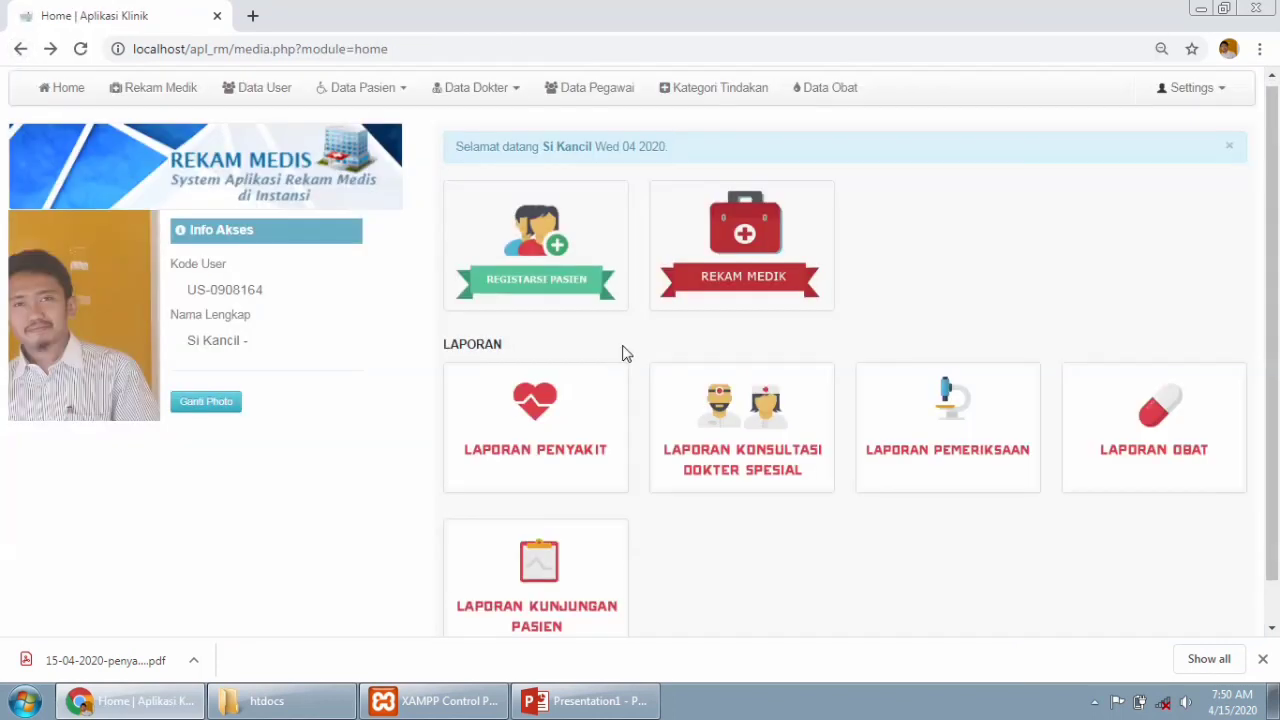
Generate the five-page Laporan Obat PDF and check Acyclovir's figures: 2 dispensed, 3 in stock, 5 total.
{"action": "left_click", "coordinate": [1151, 421]}
{"action": "left_click", "coordinate": [441, 236]}
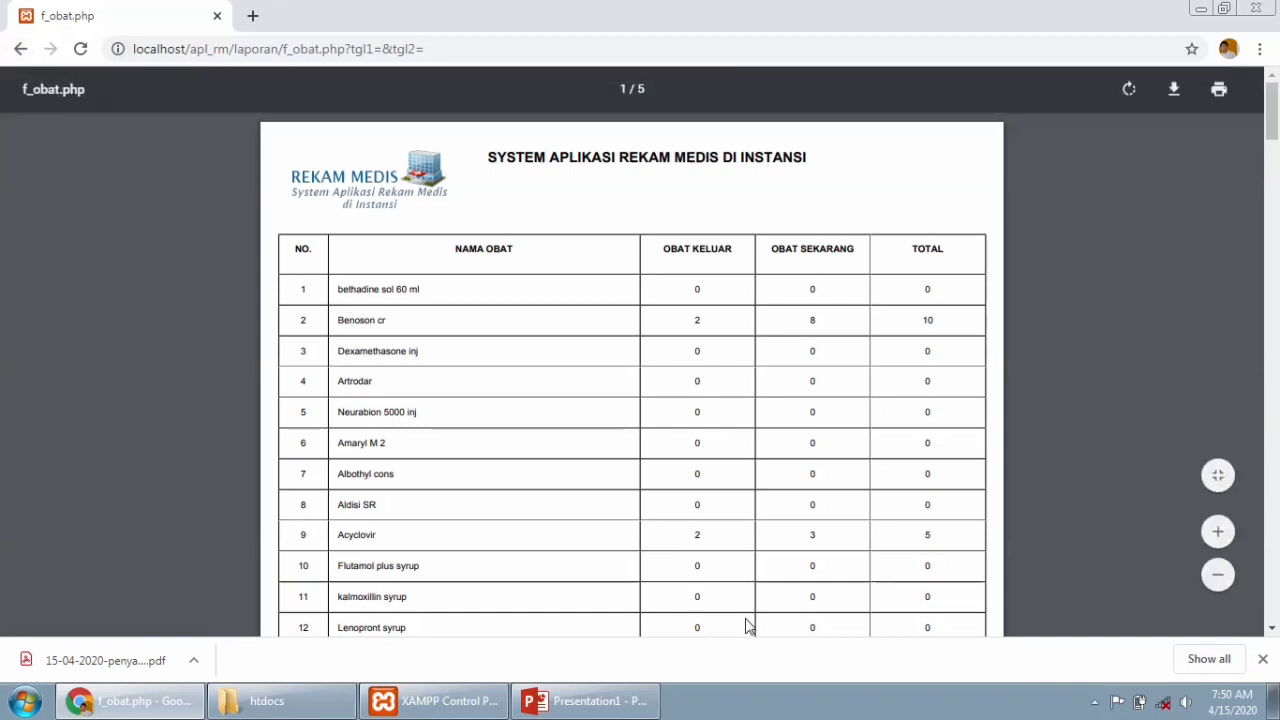
{"action": "double_click", "coordinate": [697, 535]}
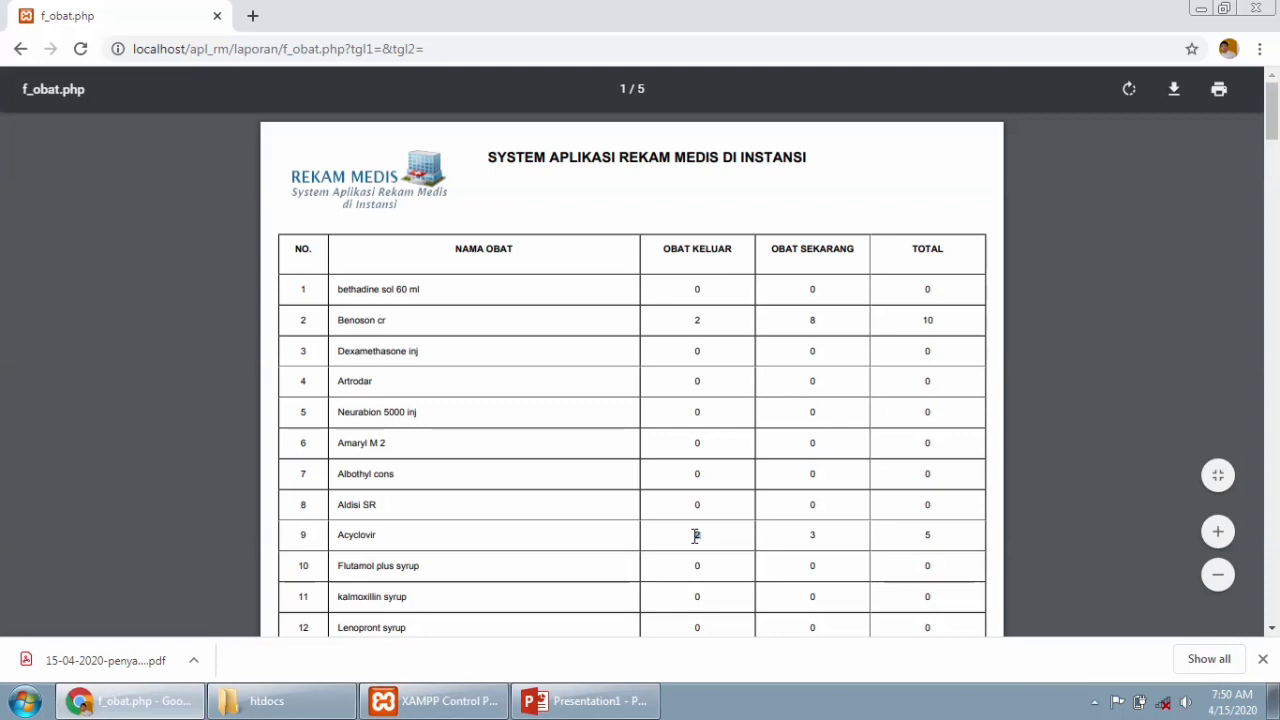
{"action": "double_click", "coordinate": [812, 535]}
{"action": "double_click", "coordinate": [700, 535]}
{"action": "double_click", "coordinate": [928, 536]}
{"action": "left_click", "coordinate": [20, 50]}
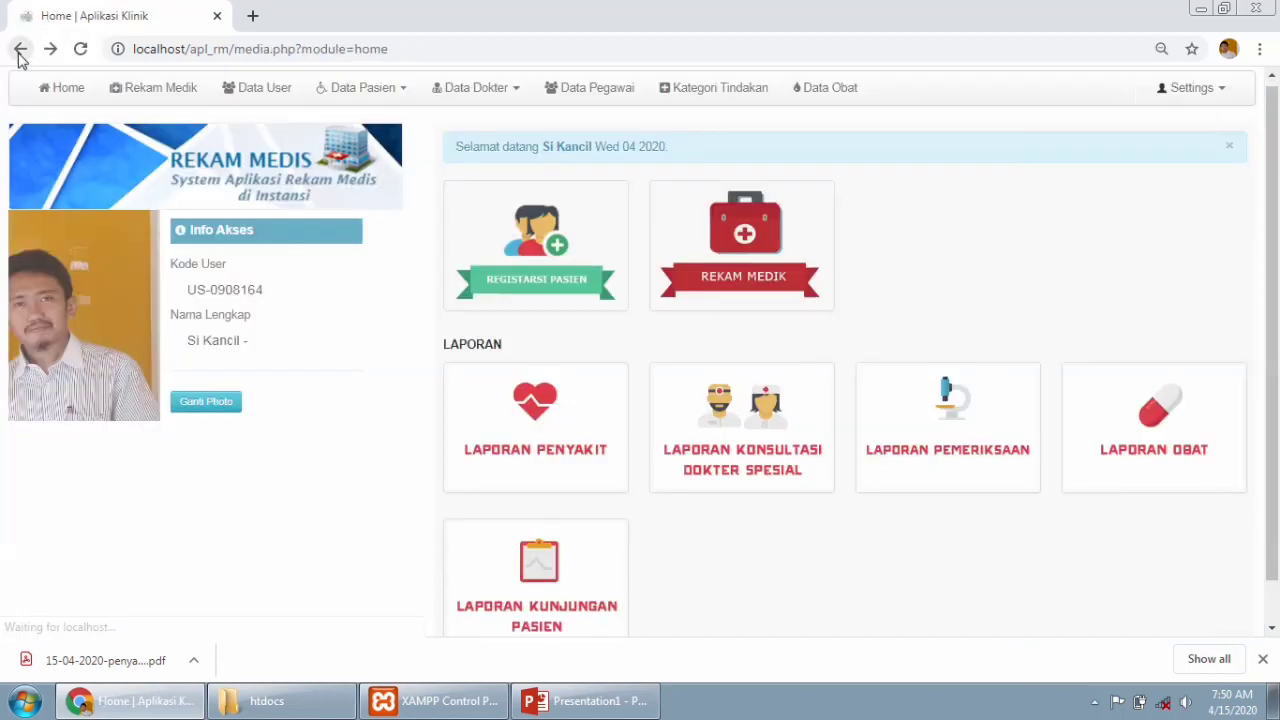
Generate the Laporan Kunjungan Pasien visit report PDF.
{"action": "left_click", "coordinate": [535, 614]}
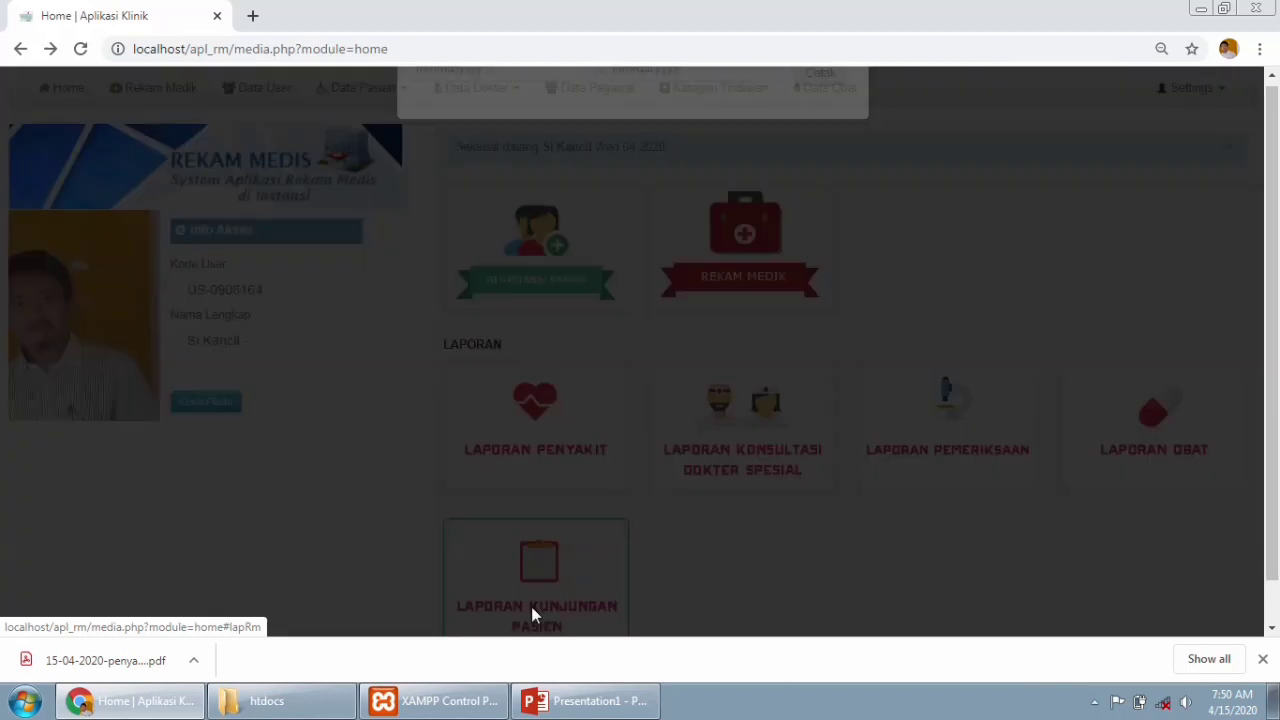
{"action": "left_click", "coordinate": [1263, 660]}
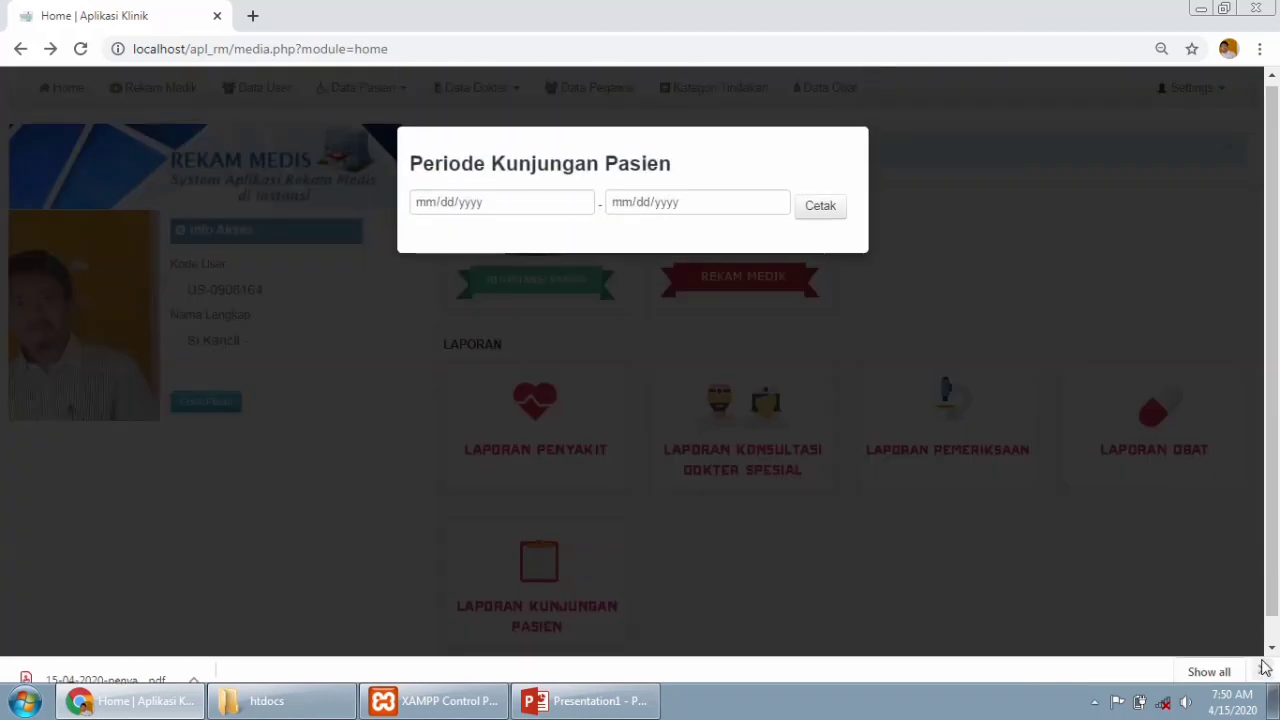
{"action": "left_click", "coordinate": [829, 211]}
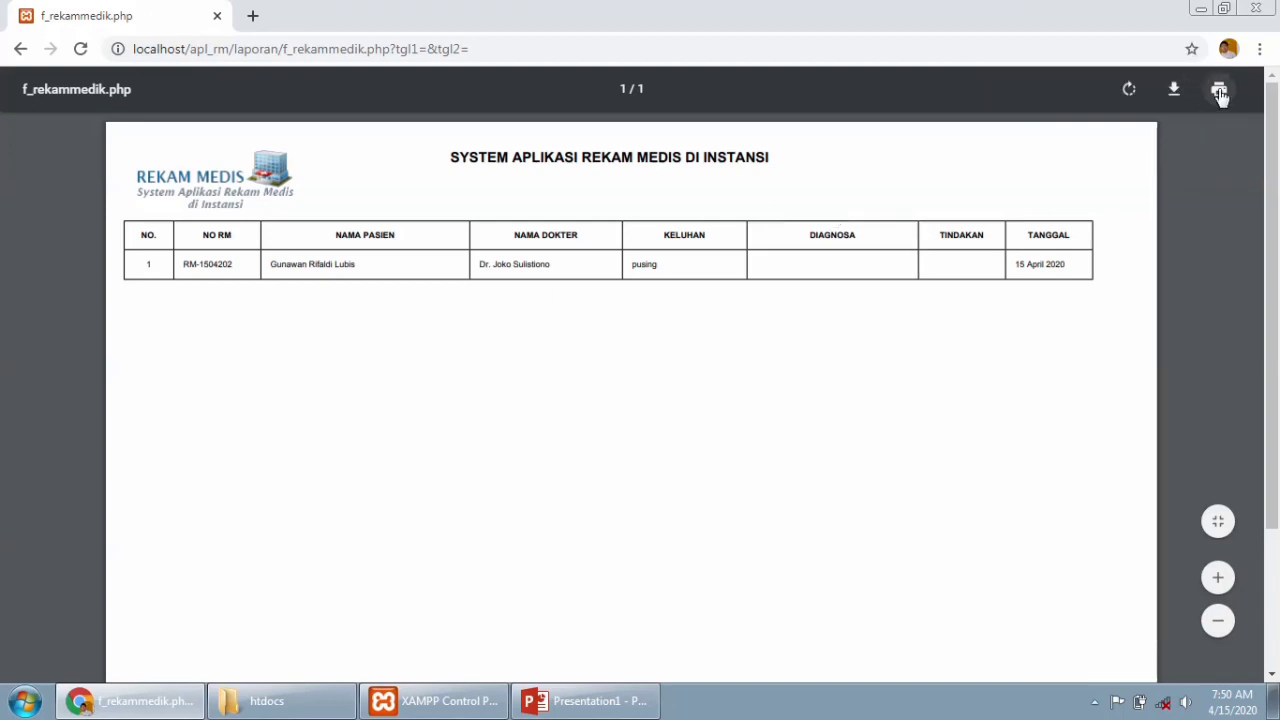
Return to the home dashboard and log out with Settings > Keluar.
{"action": "left_click", "coordinate": [14, 50]}
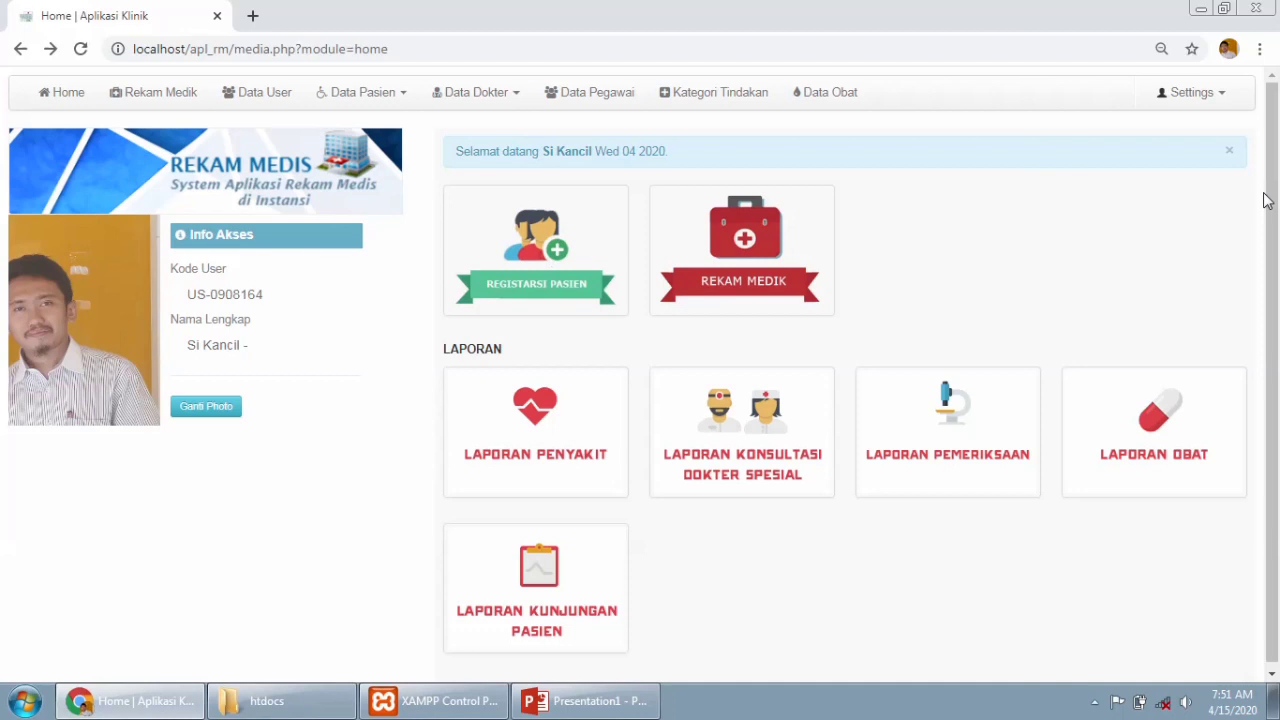
{"action": "left_click", "coordinate": [1227, 102]}
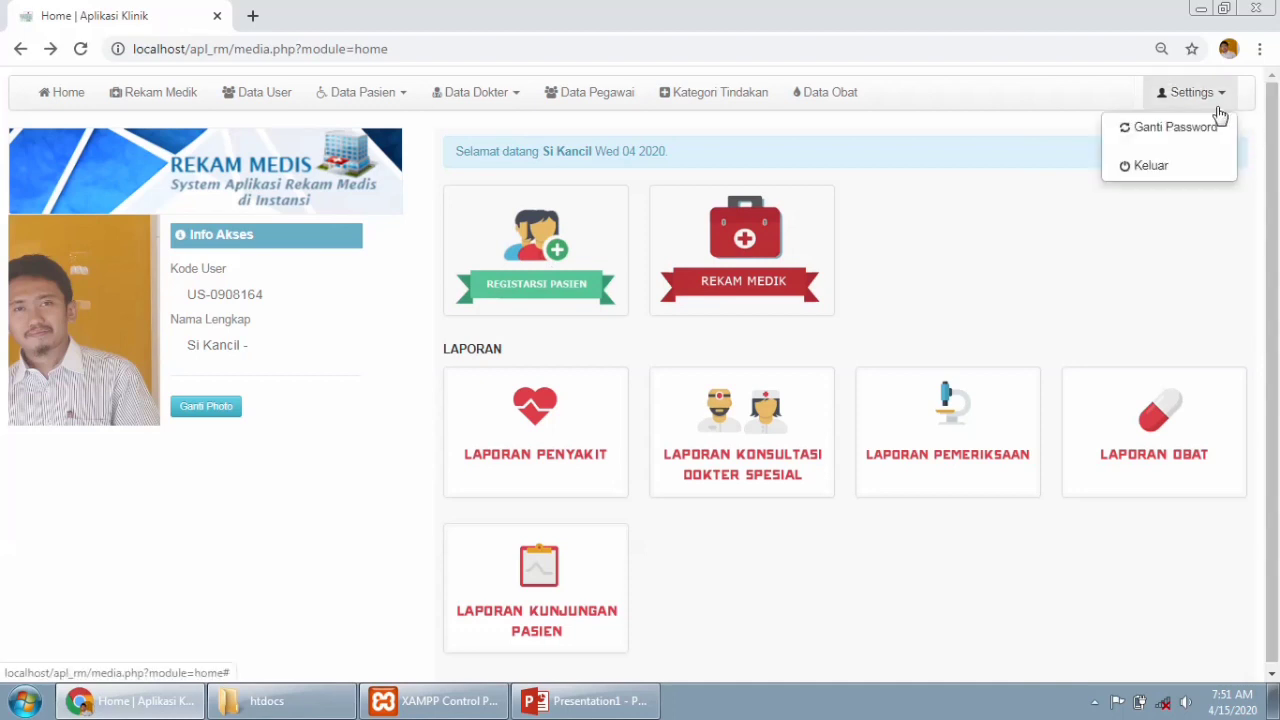
{"action": "left_click", "coordinate": [1189, 167]}
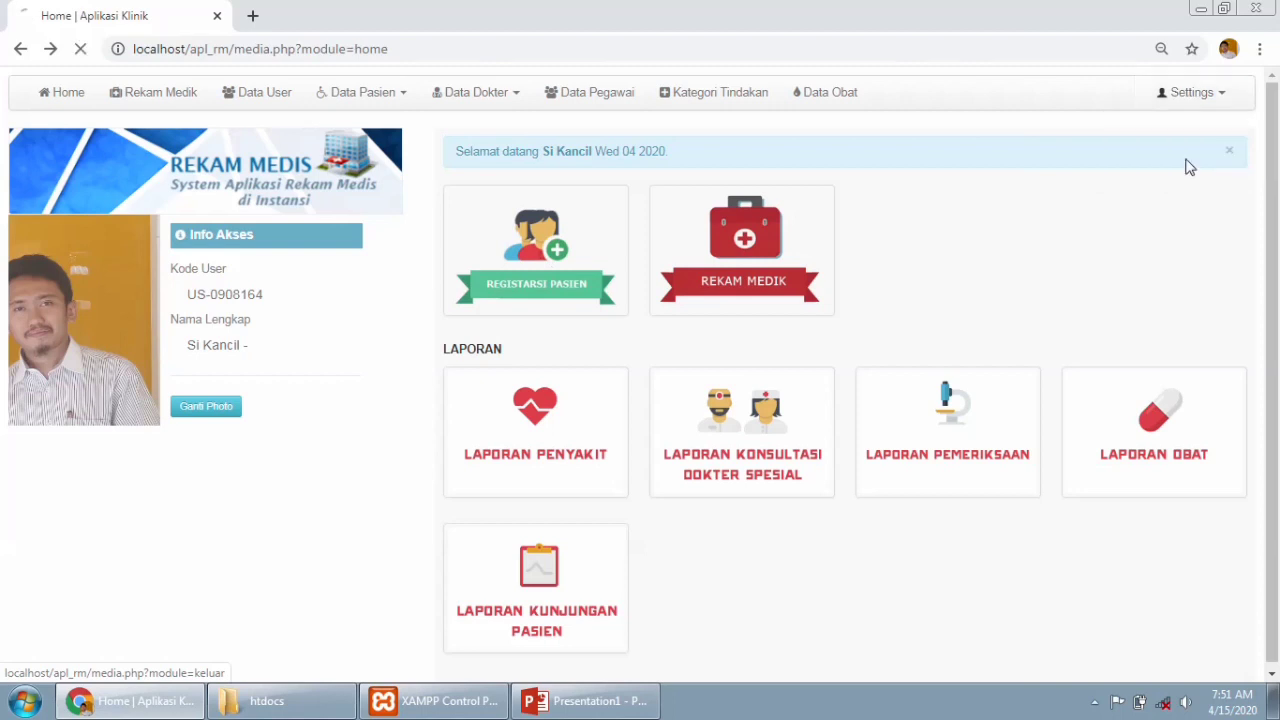